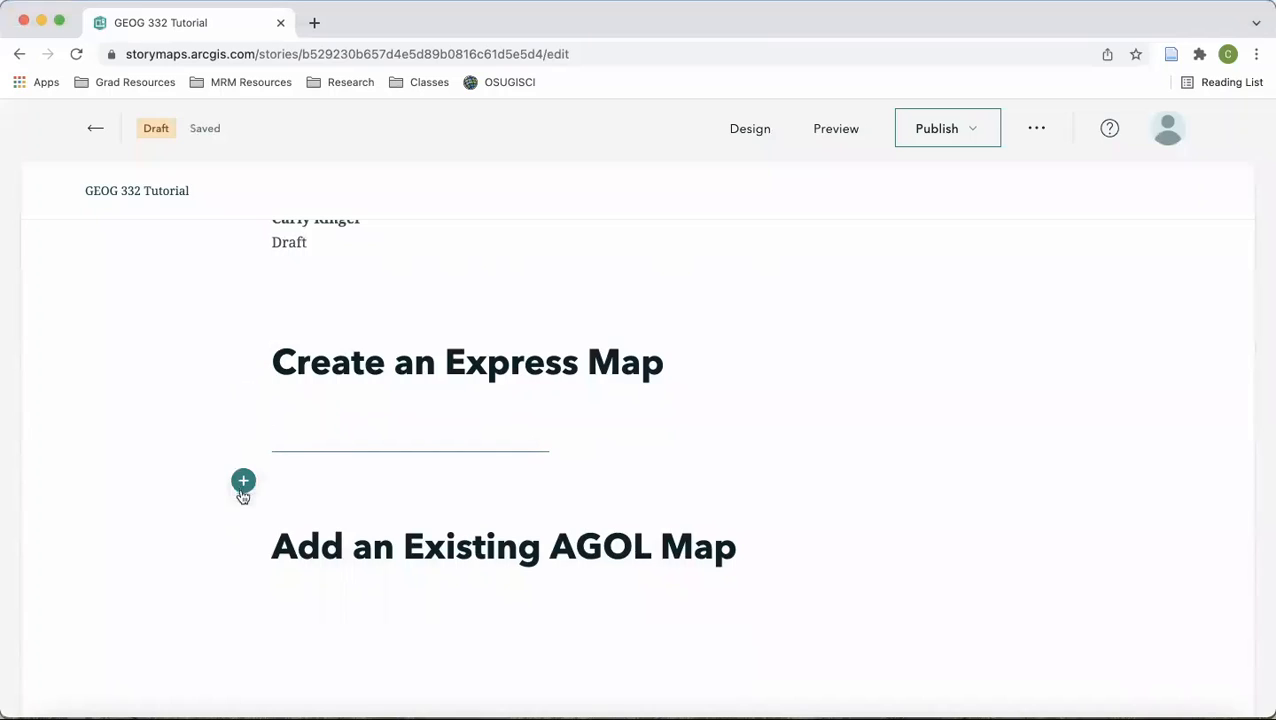
Insert a new express map into the story beneath the "Create an Express Map" heading
{"action": "left_click", "coordinate": [245, 404]}
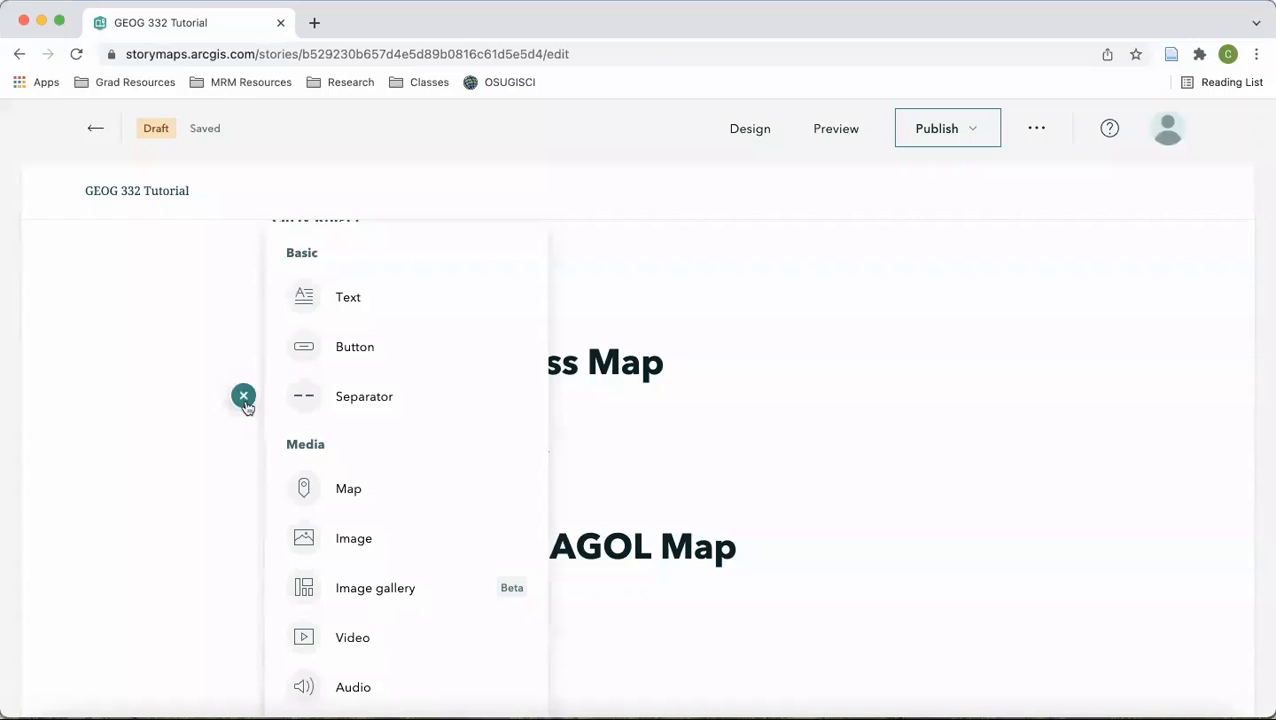
{"action": "left_click", "coordinate": [324, 499]}
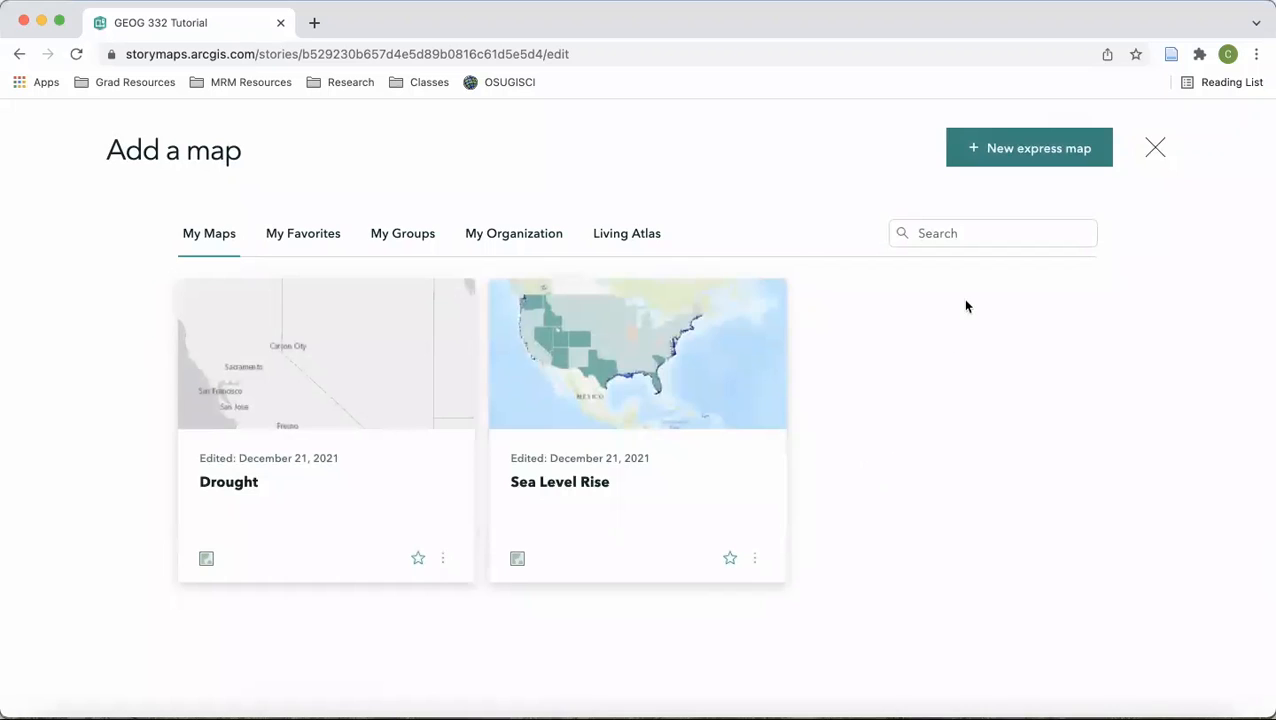
{"action": "left_click", "coordinate": [1041, 149]}
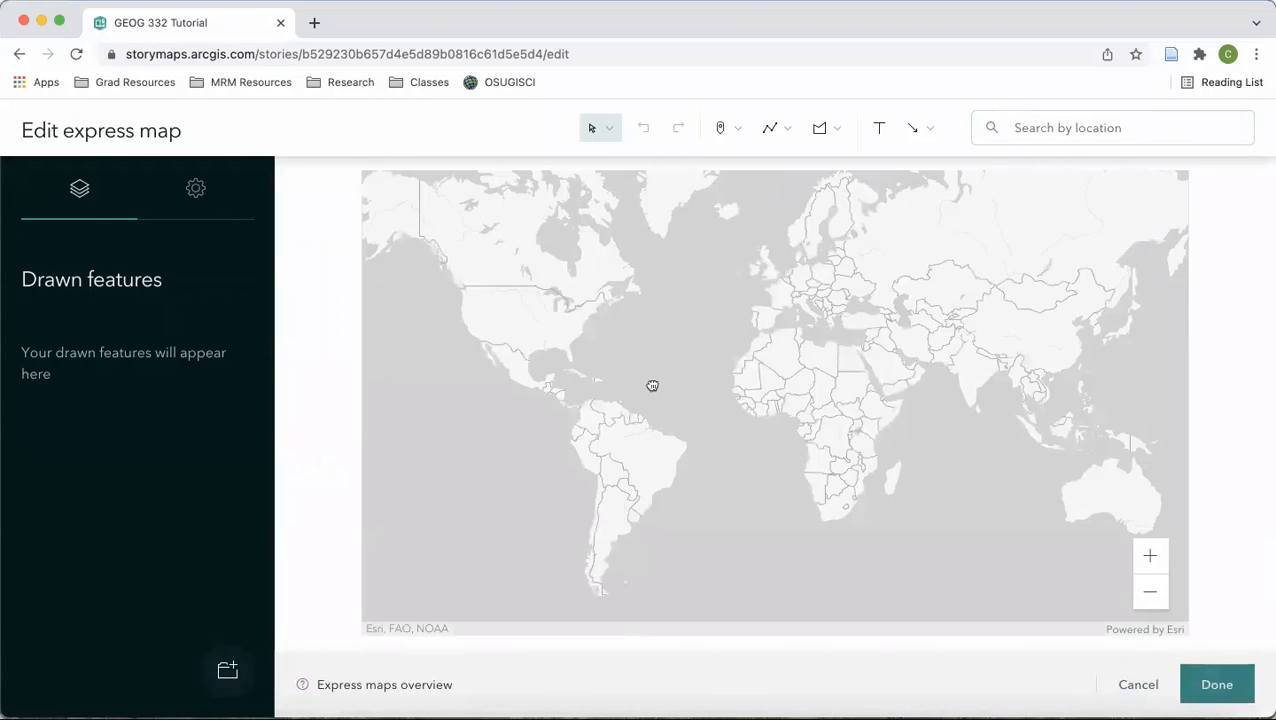
Try the Imagery (Firefly), Charted Territory and Community basemaps on the express map, and return to Human Geography Light
{"action": "mouse_move", "coordinate": [652, 386]}
{"action": "left_mouse_down"}
{"action": "mouse_move", "coordinate": [632, 419]}
{"action": "mouse_move", "coordinate": [666, 413]}
{"action": "mouse_move", "coordinate": [660, 390]}
{"action": "left_mouse_up"}
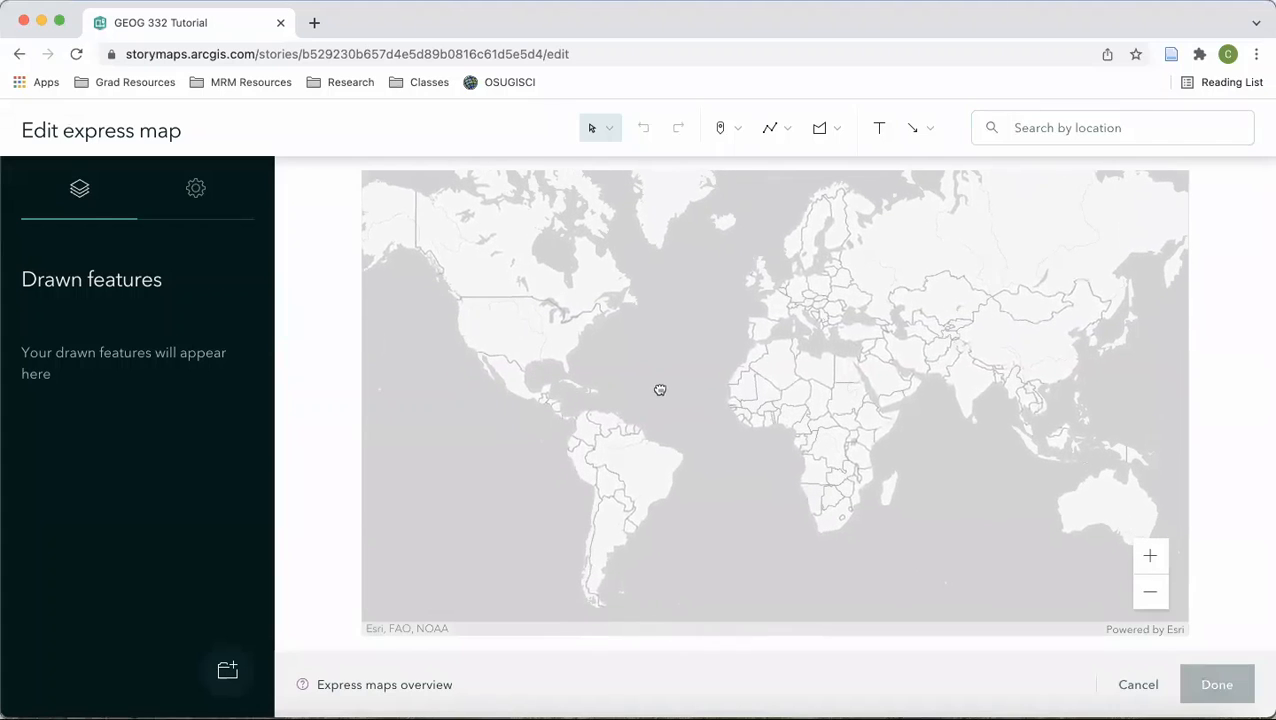
{"action": "left_click", "coordinate": [198, 180]}
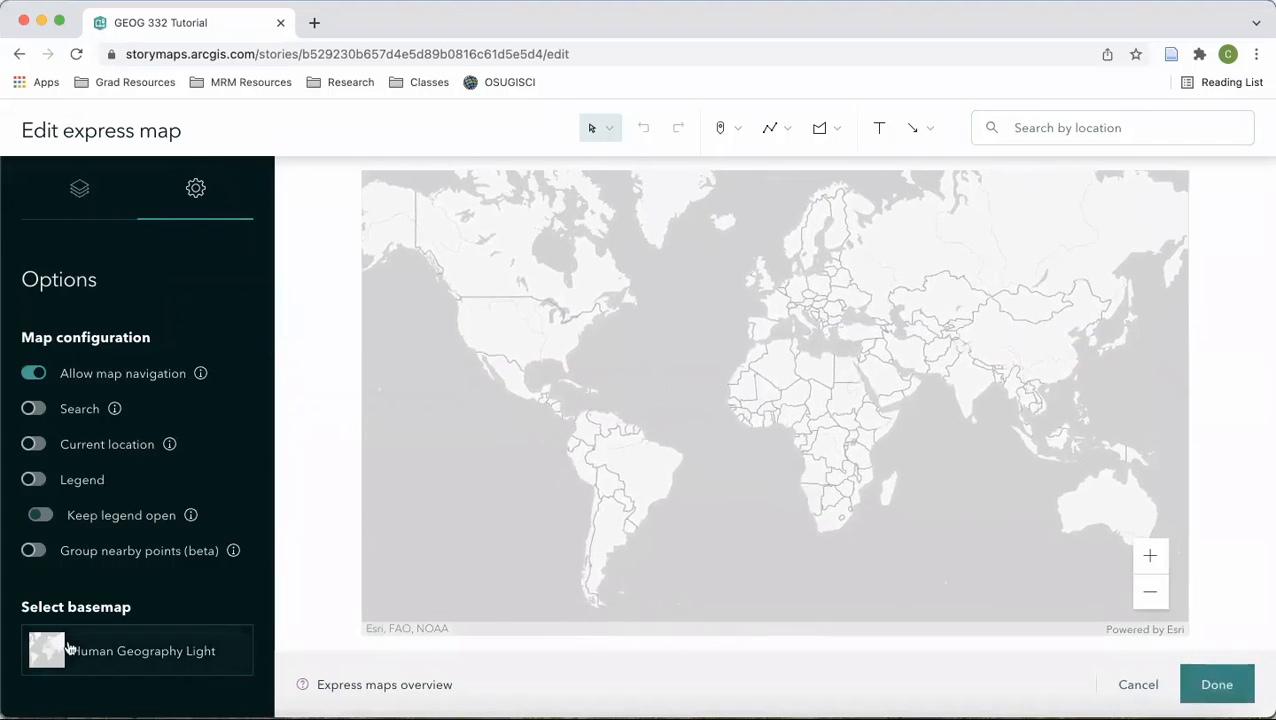
{"action": "left_click", "coordinate": [80, 672]}
{"action": "scroll", "coordinate": [378, 515], "scroll_direction": "down", "scroll_amount": 2}
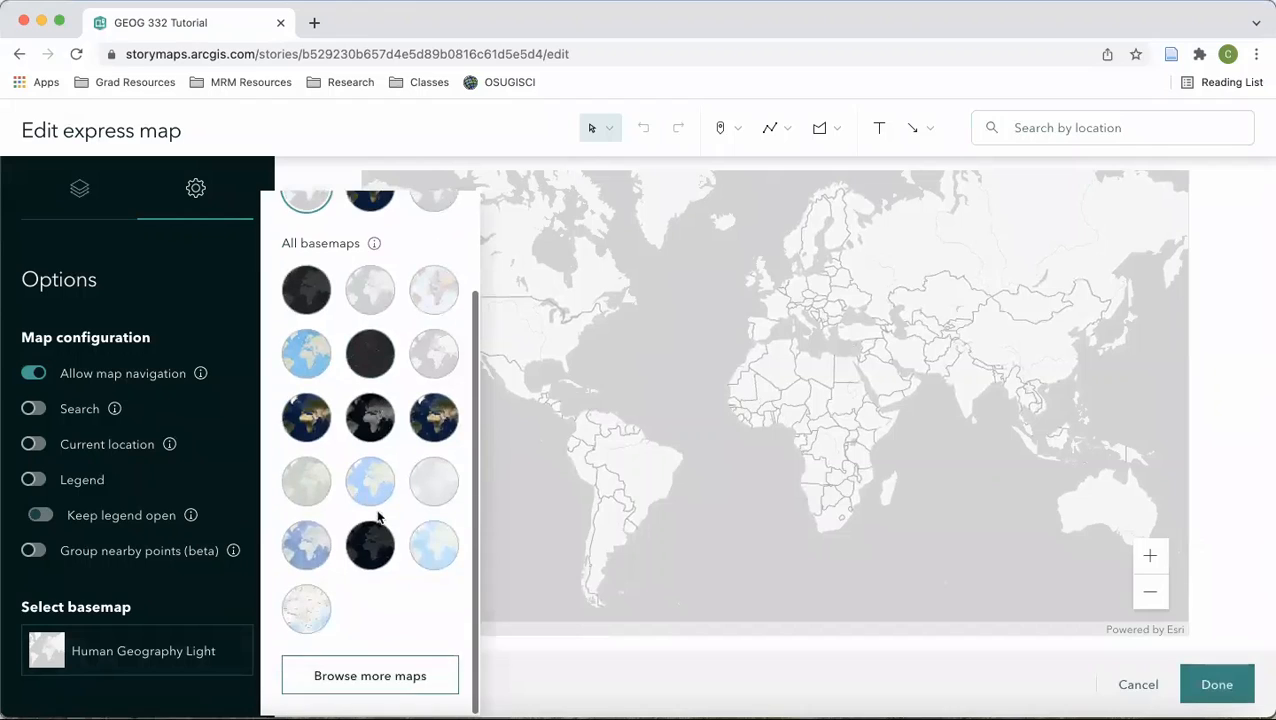
{"action": "scroll", "coordinate": [378, 515], "scroll_direction": "up", "scroll_amount": 2}
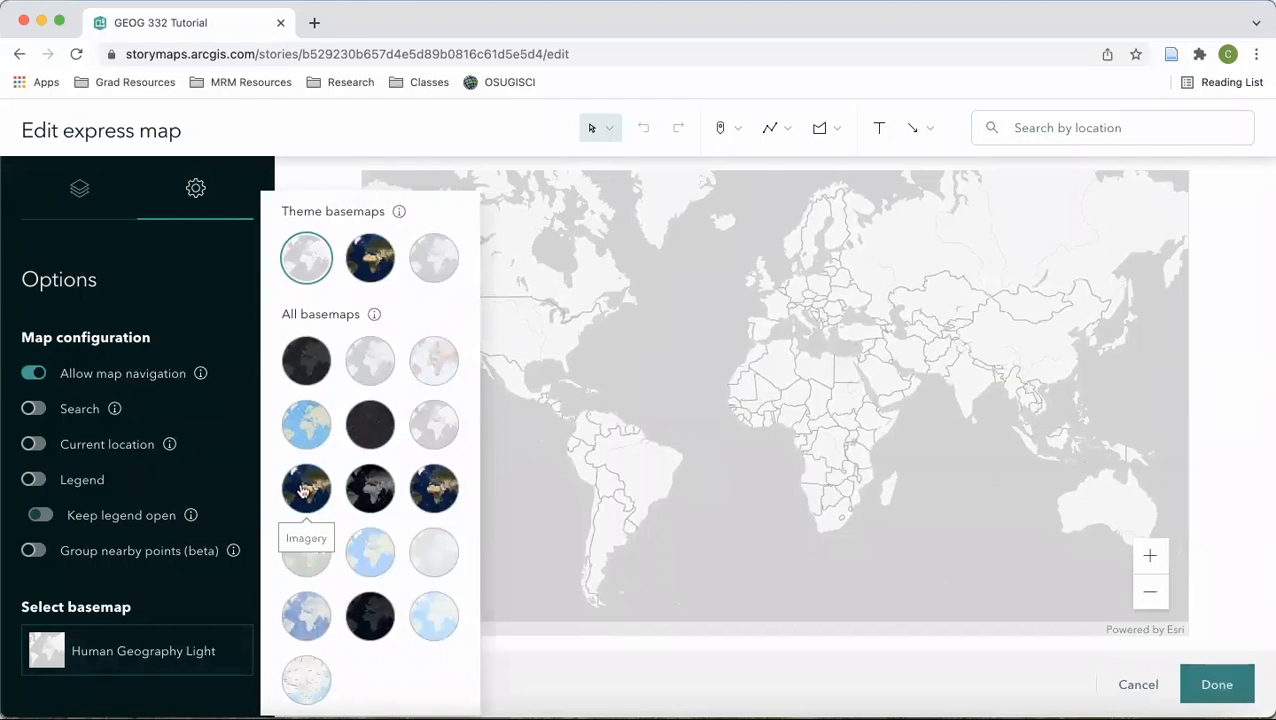
{"action": "left_click", "coordinate": [370, 488]}
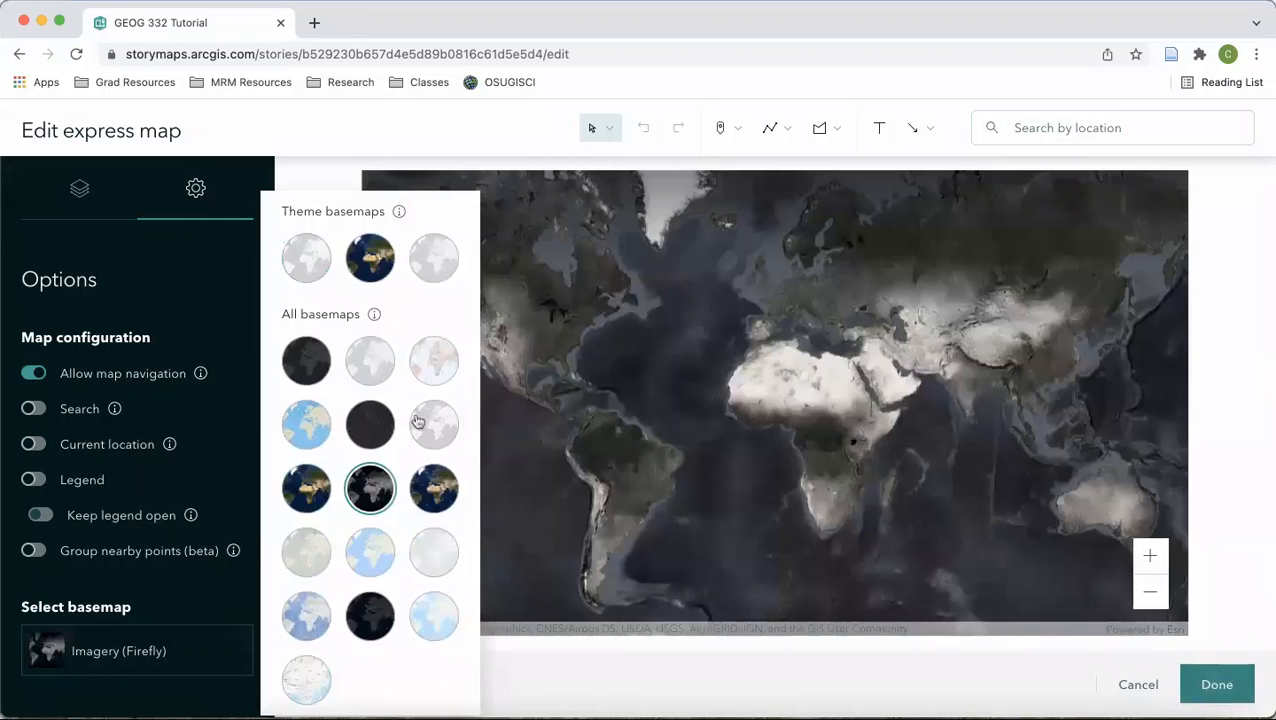
{"action": "left_click", "coordinate": [441, 378]}
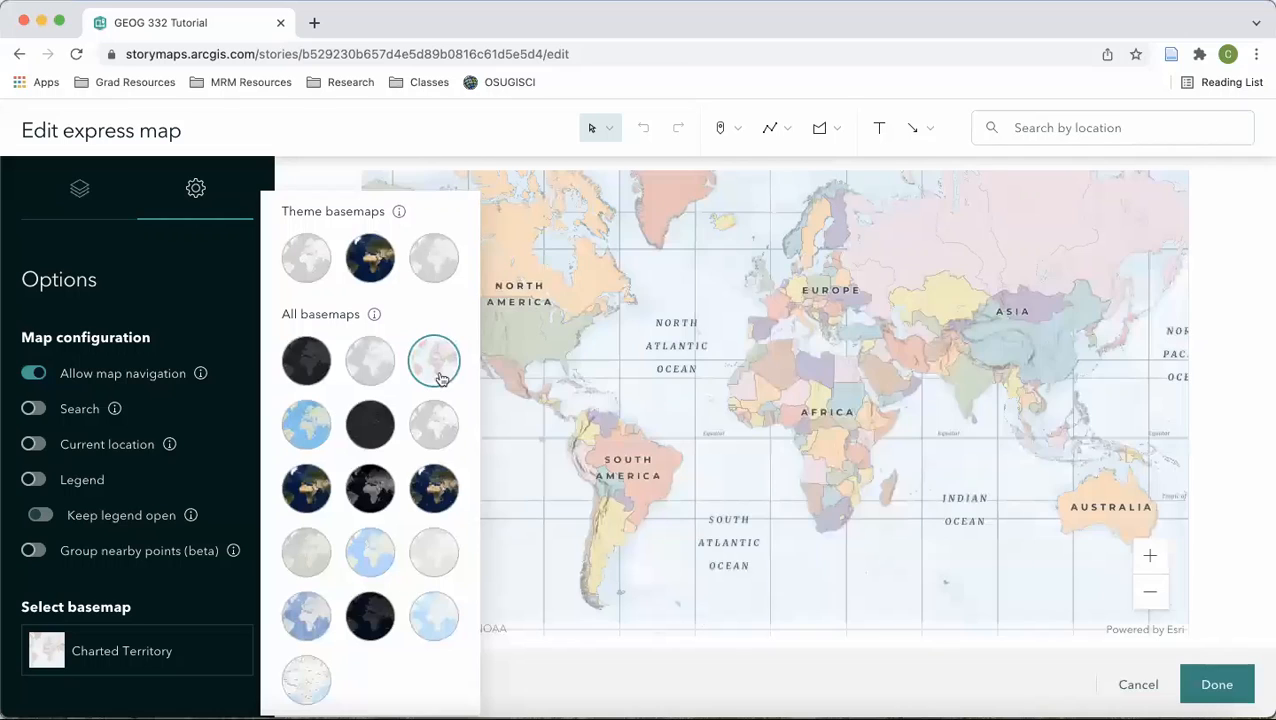
{"action": "left_click", "coordinate": [318, 435]}
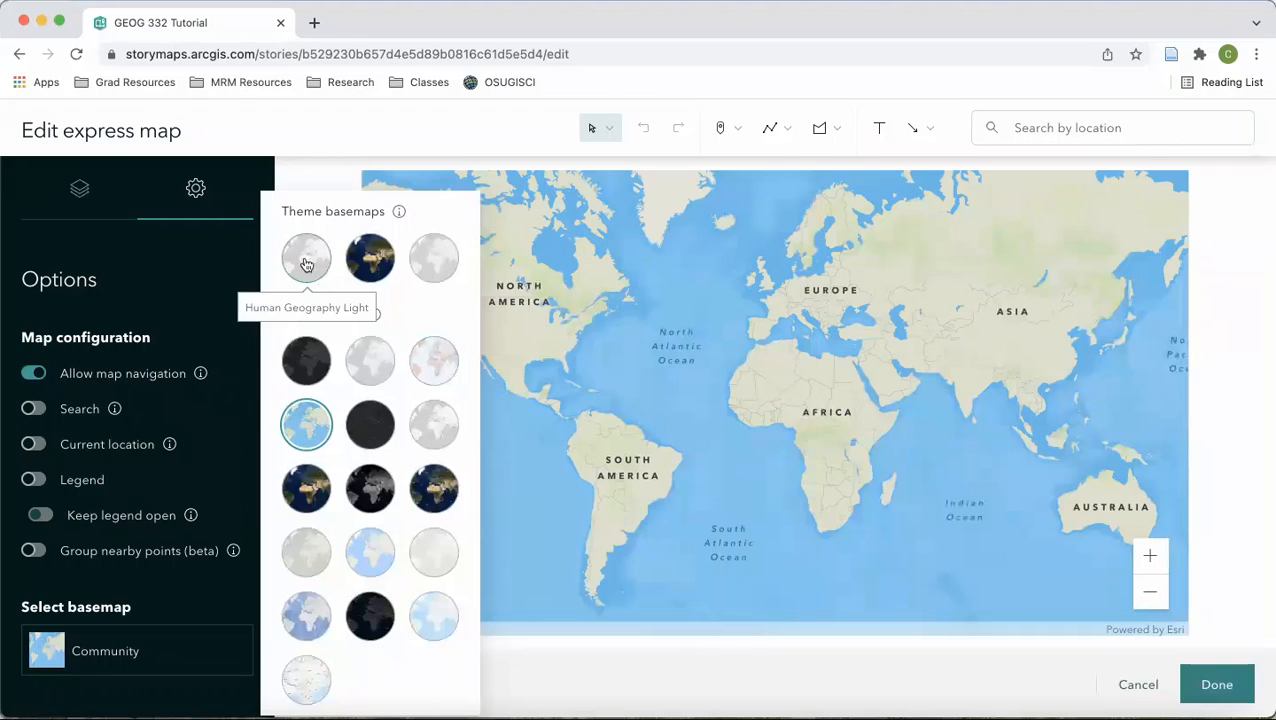
{"action": "left_click", "coordinate": [306, 261]}
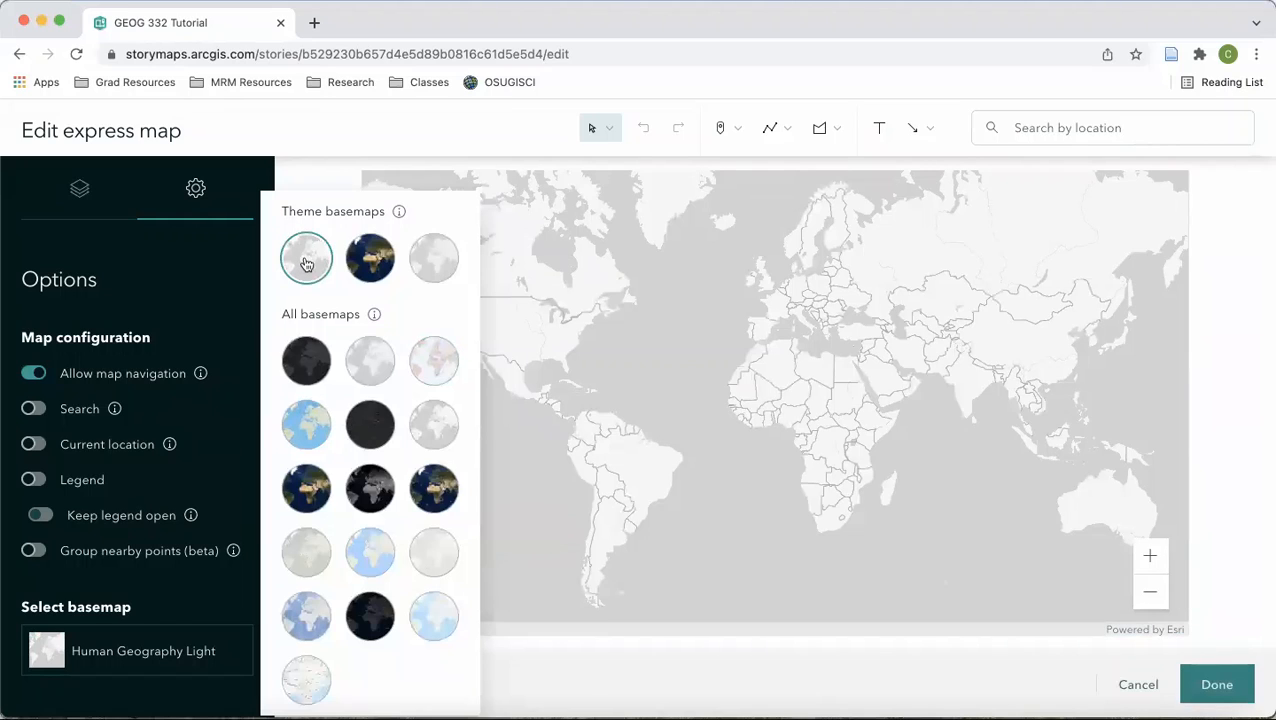
{"action": "left_click", "coordinate": [598, 364]}
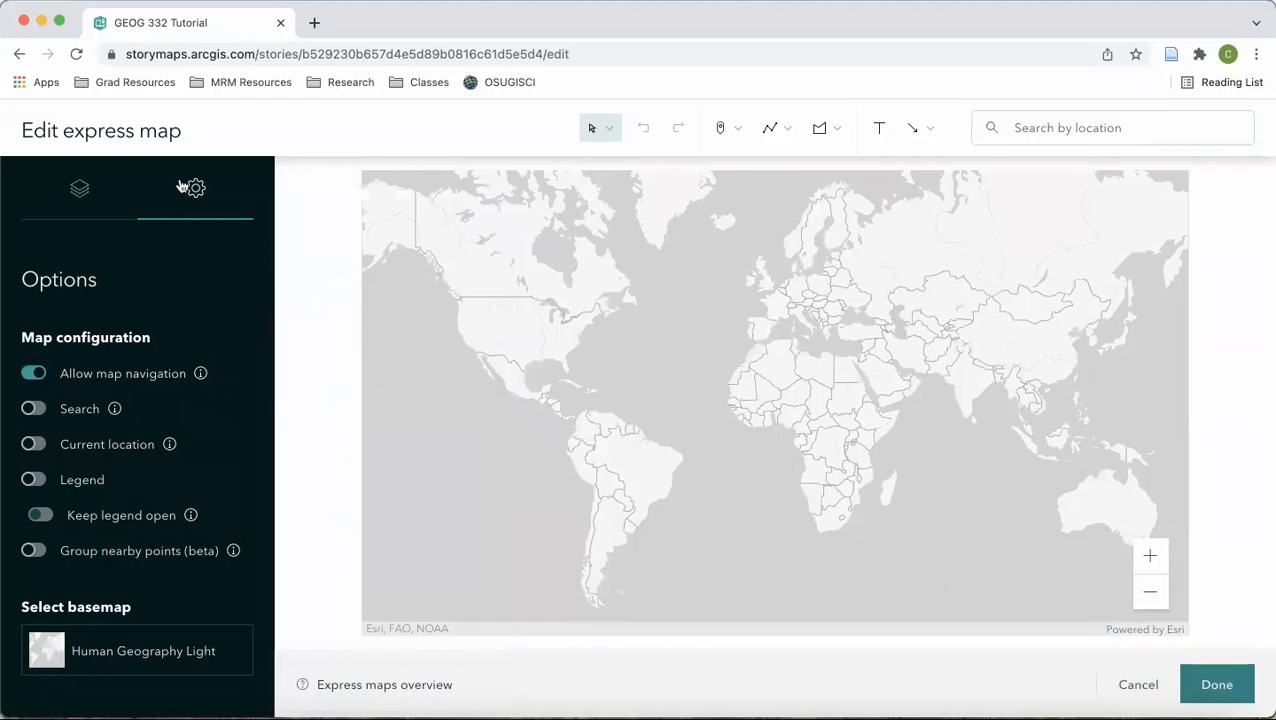
Start a polygon area off southern California and trace its inland edge north past San Francisco to just beside Seattle
{"action": "left_click", "coordinate": [80, 200]}
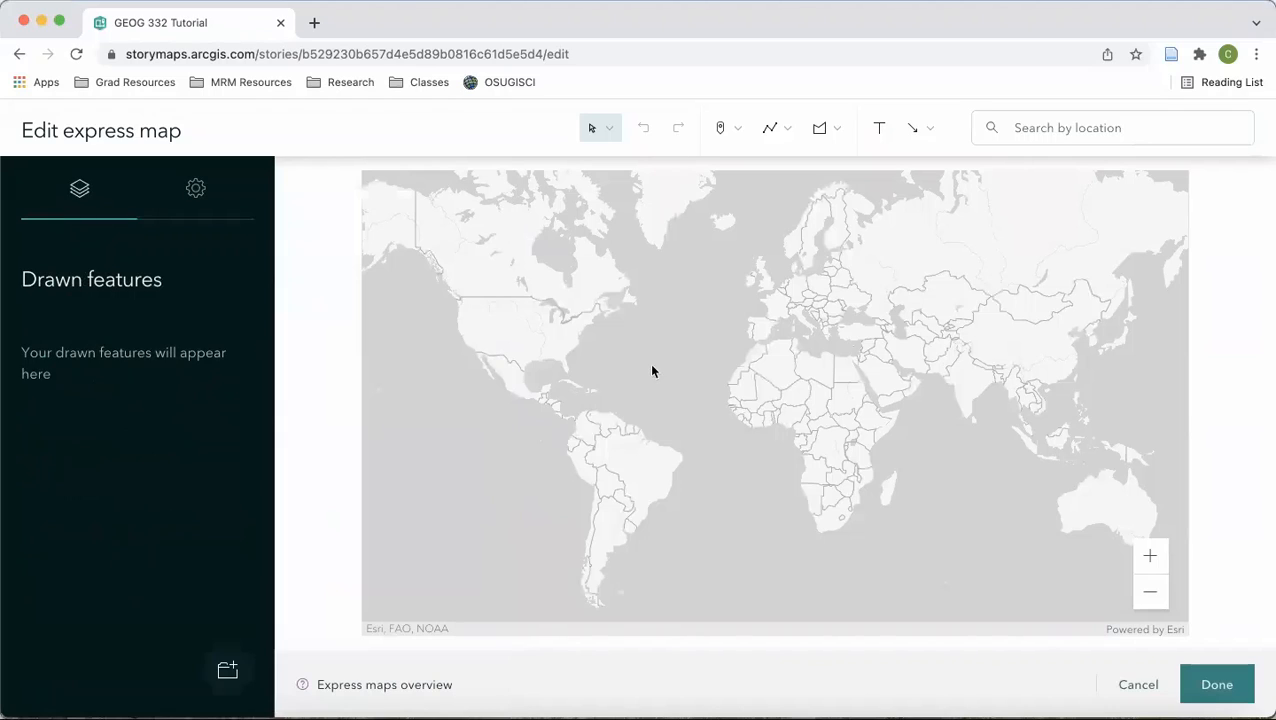
{"action": "scroll", "coordinate": [618, 364], "scroll_direction": "up", "scroll_amount": 2}
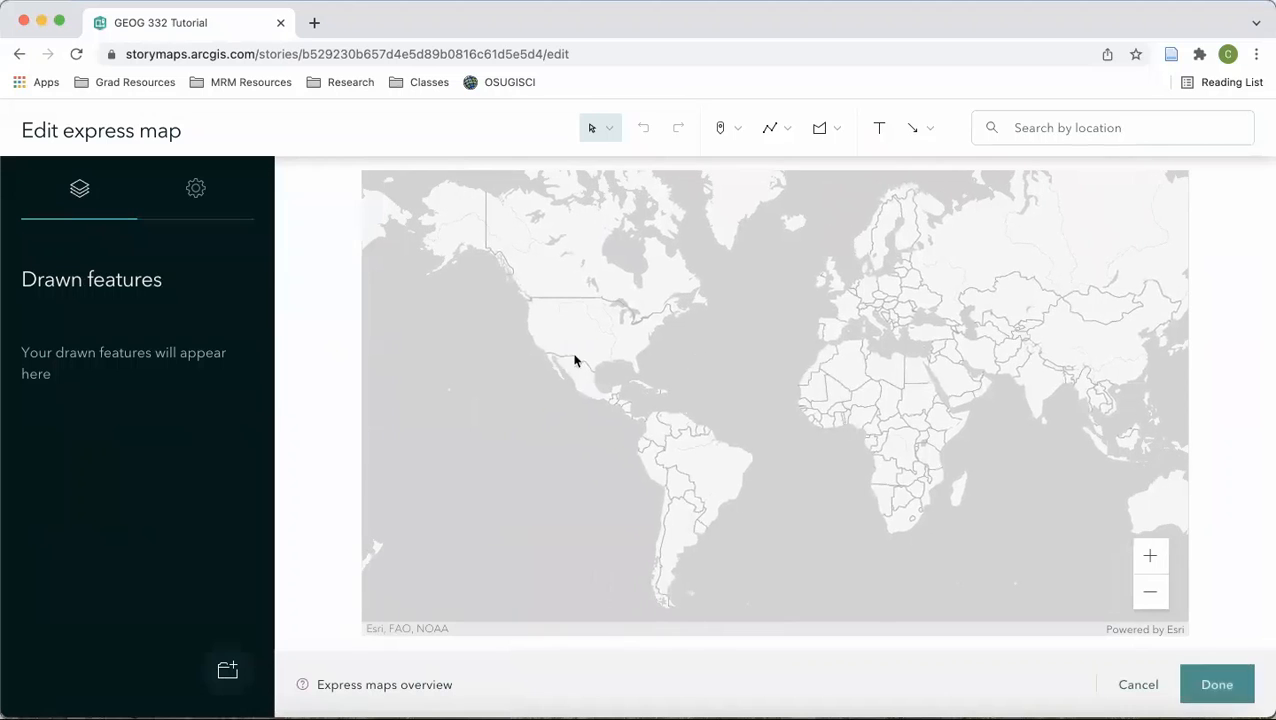
{"action": "scroll", "coordinate": [547, 335], "scroll_direction": "up", "scroll_amount": 2}
{"action": "scroll", "coordinate": [488, 305], "scroll_direction": "up", "scroll_amount": 3}
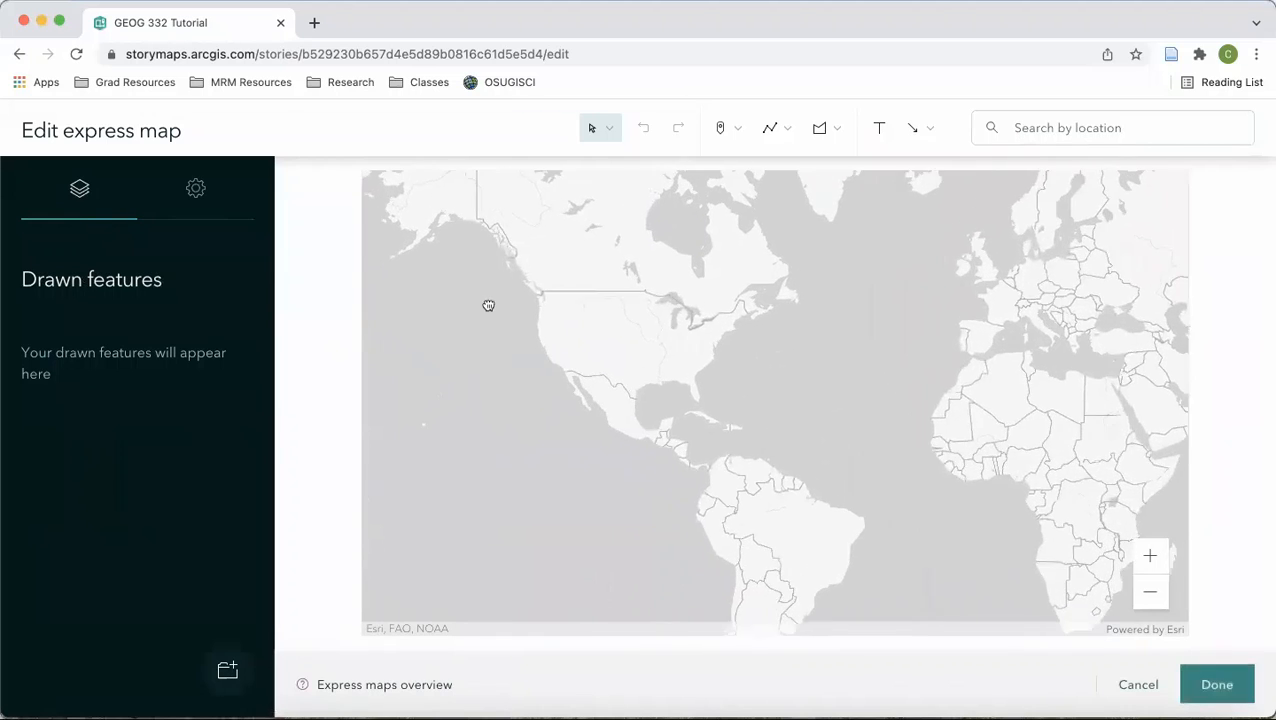
{"action": "scroll", "coordinate": [570, 374], "scroll_direction": "up", "scroll_amount": 1}
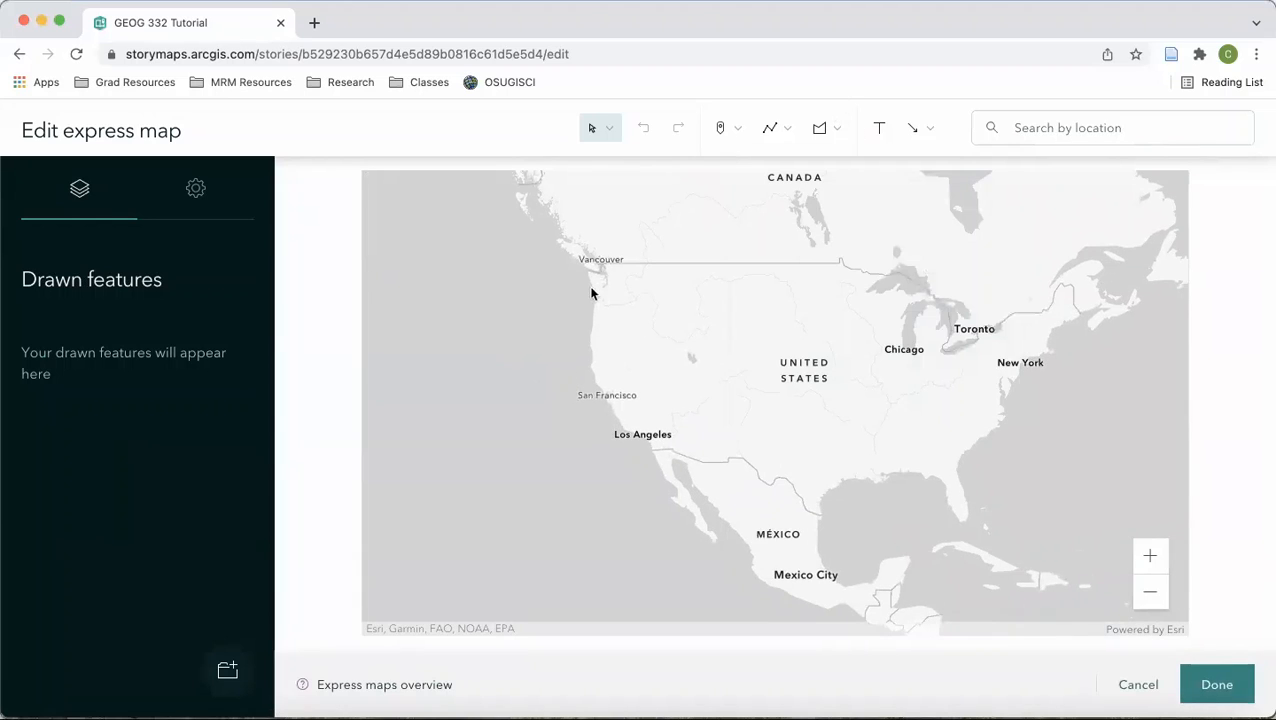
{"action": "scroll", "coordinate": [575, 475], "scroll_direction": "up", "scroll_amount": 2}
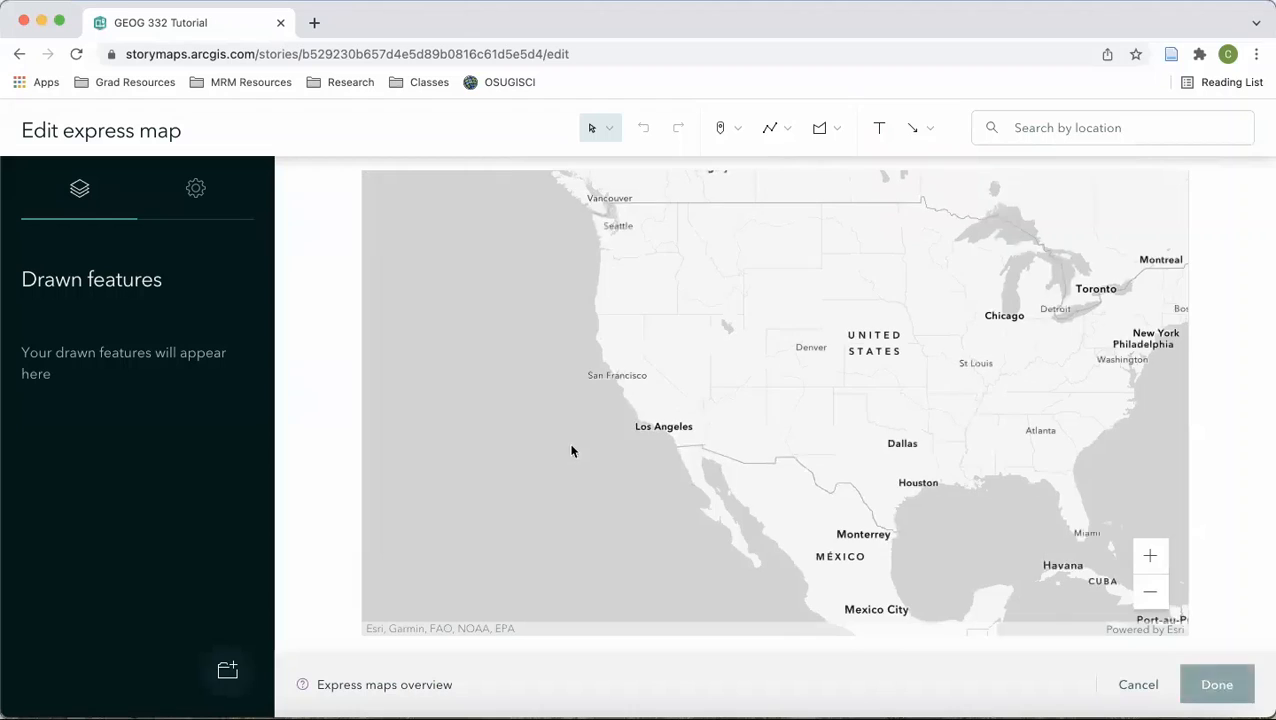
{"action": "left_click_drag", "start_coordinate": [575, 450], "coordinate": [571, 517]}
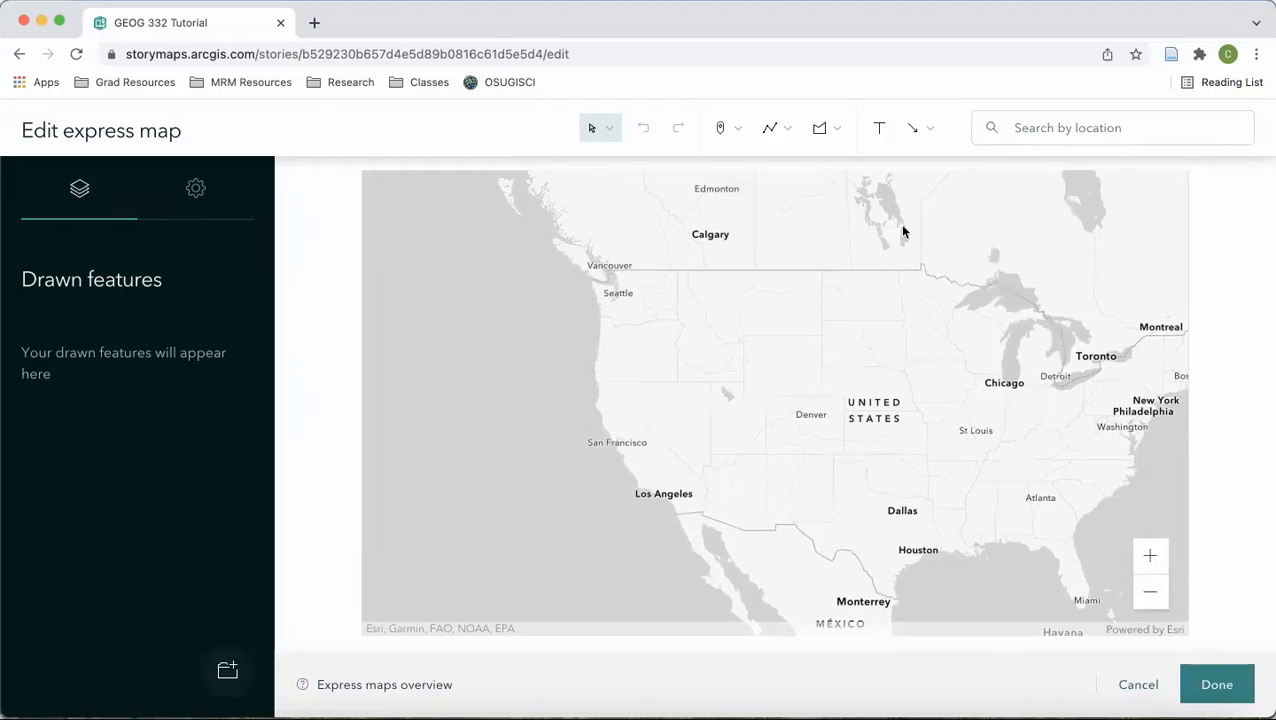
{"action": "left_click", "coordinate": [822, 132]}
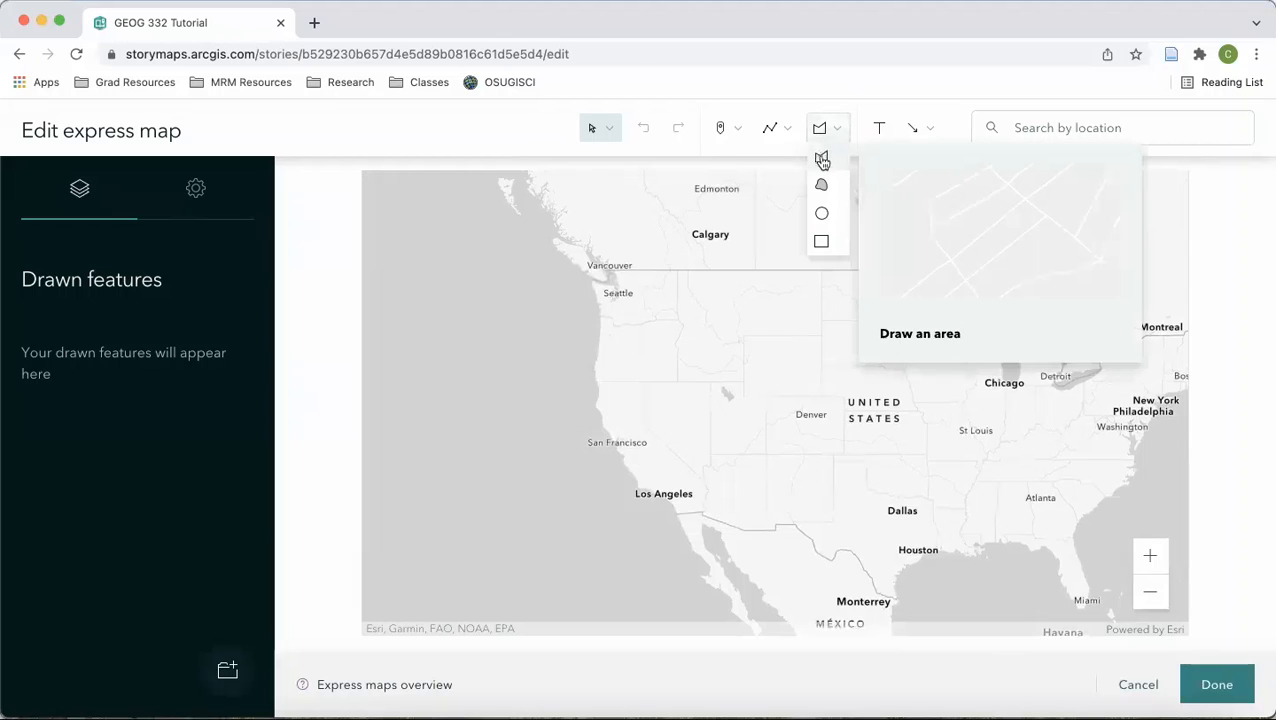
{"action": "left_click", "coordinate": [822, 160]}
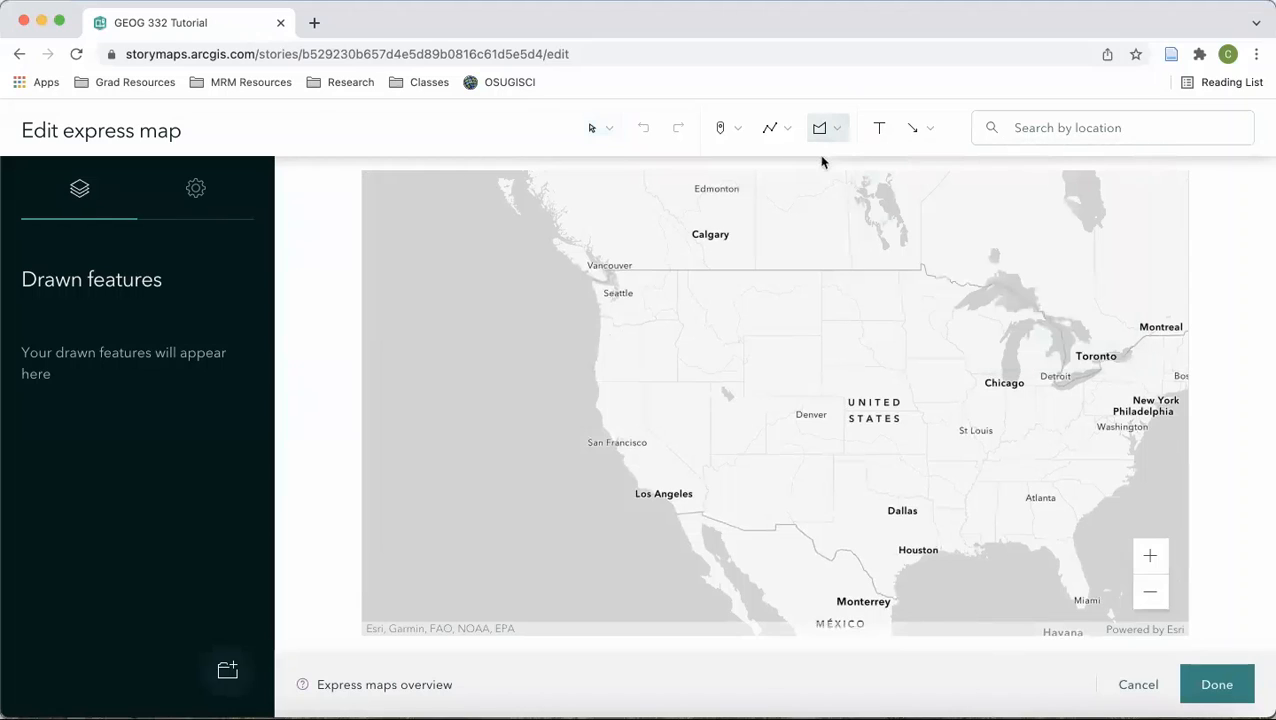
{"action": "left_click", "coordinate": [658, 524]}
{"action": "left_click", "coordinate": [694, 509]}
{"action": "left_click", "coordinate": [680, 483]}
{"action": "left_click", "coordinate": [657, 468]}
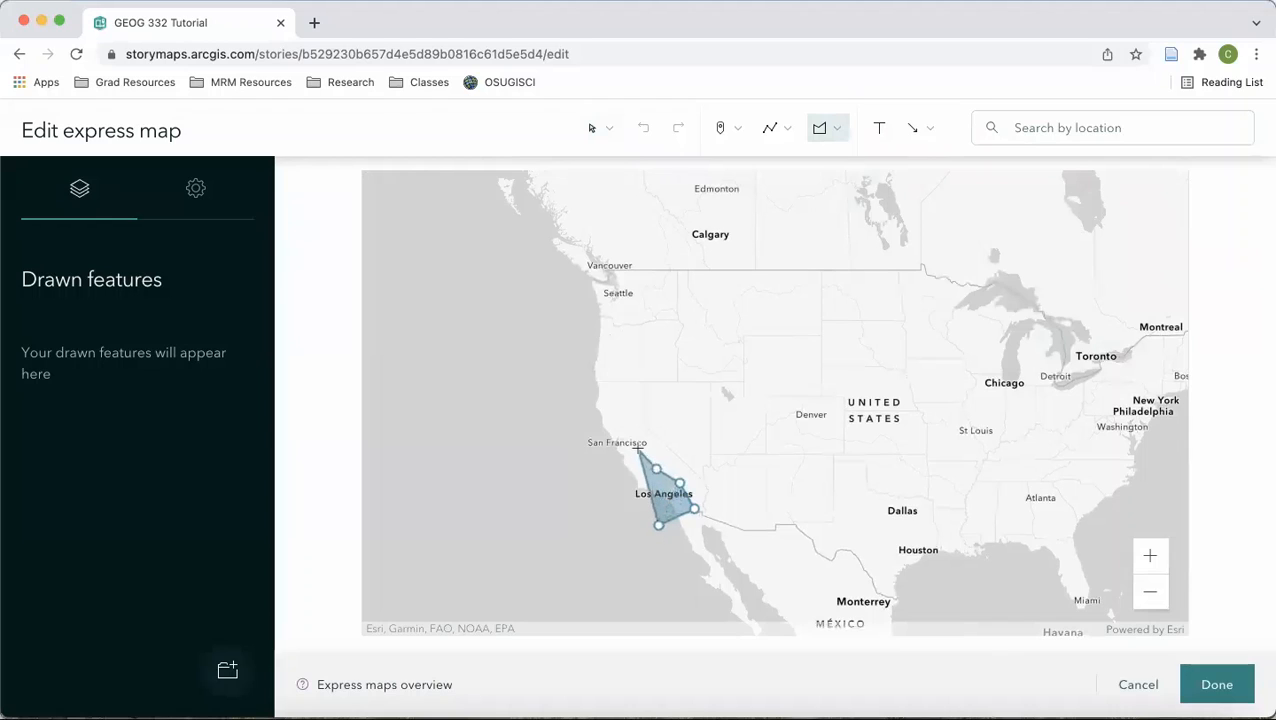
{"action": "left_click", "coordinate": [638, 446]}
{"action": "left_click", "coordinate": [620, 413]}
{"action": "left_click", "coordinate": [617, 377]}
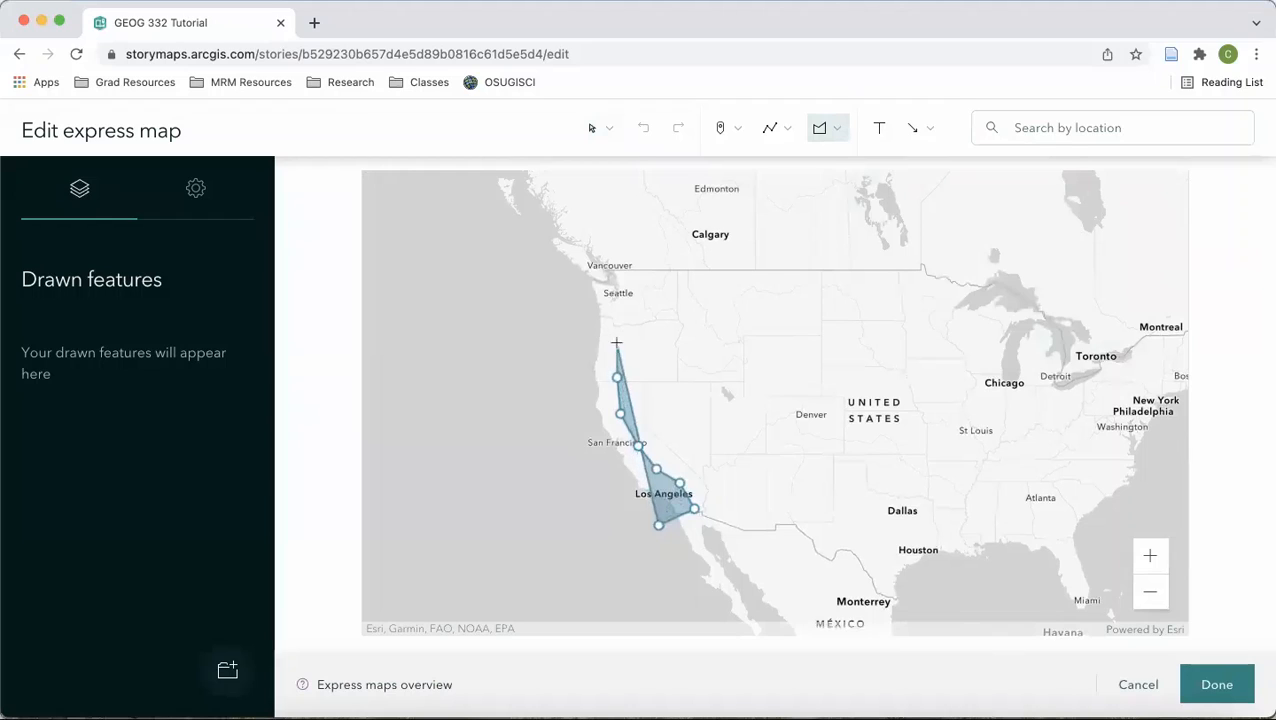
{"action": "left_click", "coordinate": [618, 339]}
{"action": "left_click", "coordinate": [625, 311]}
{"action": "left_click", "coordinate": [632, 288]}
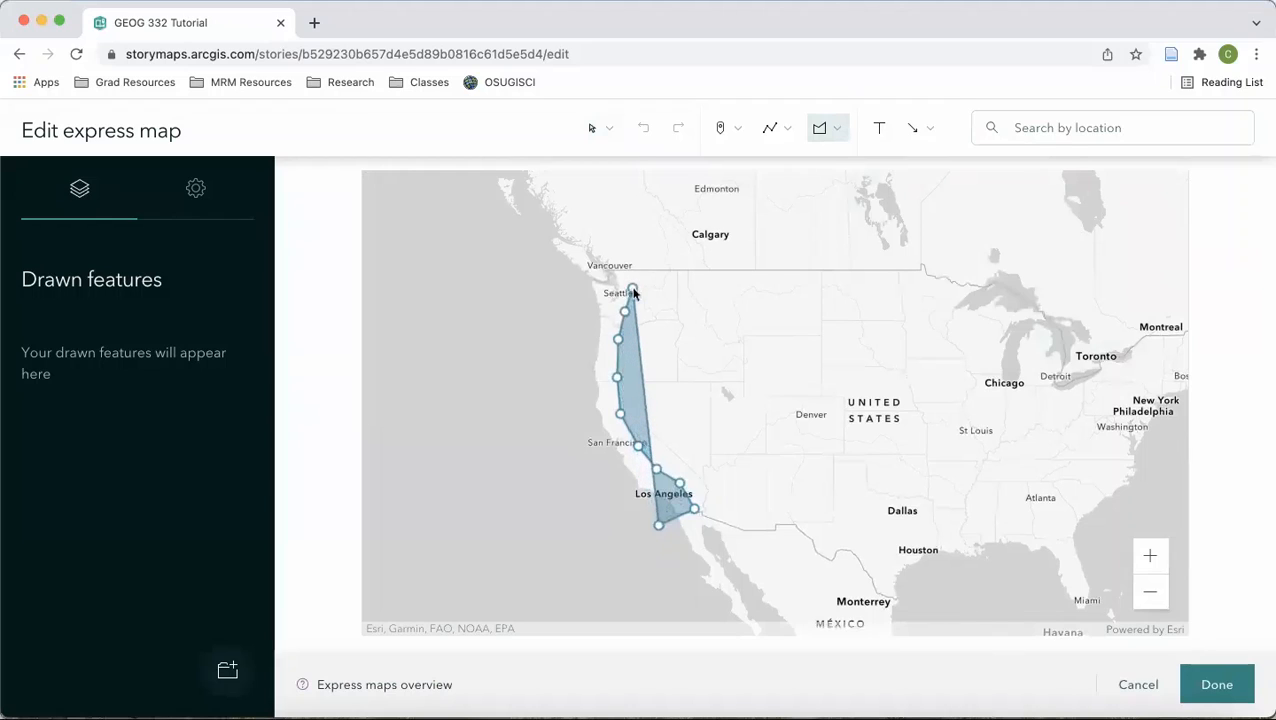
Trace the polygon across the Canadian border near Vancouver and south along the Pacific offshore side, finishing the area near Los Angeles
{"action": "left_click", "coordinate": [634, 269]}
{"action": "left_click", "coordinate": [592, 264]}
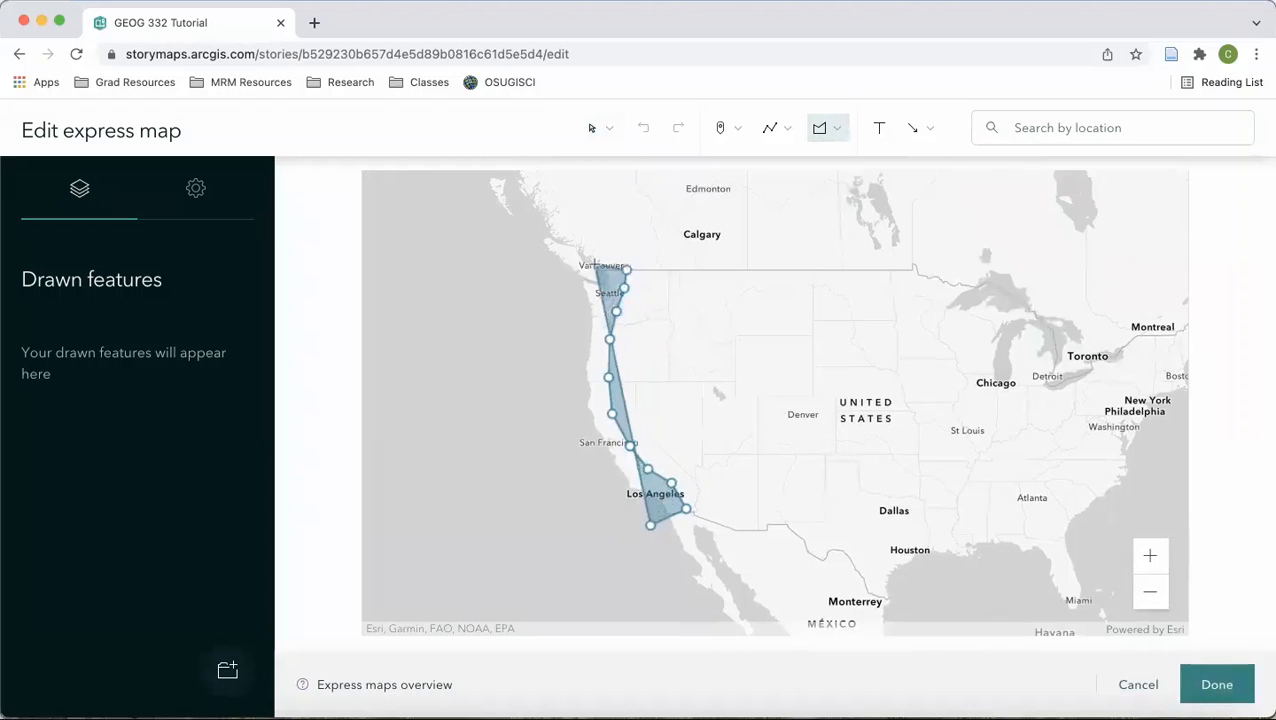
{"action": "left_click", "coordinate": [599, 278]}
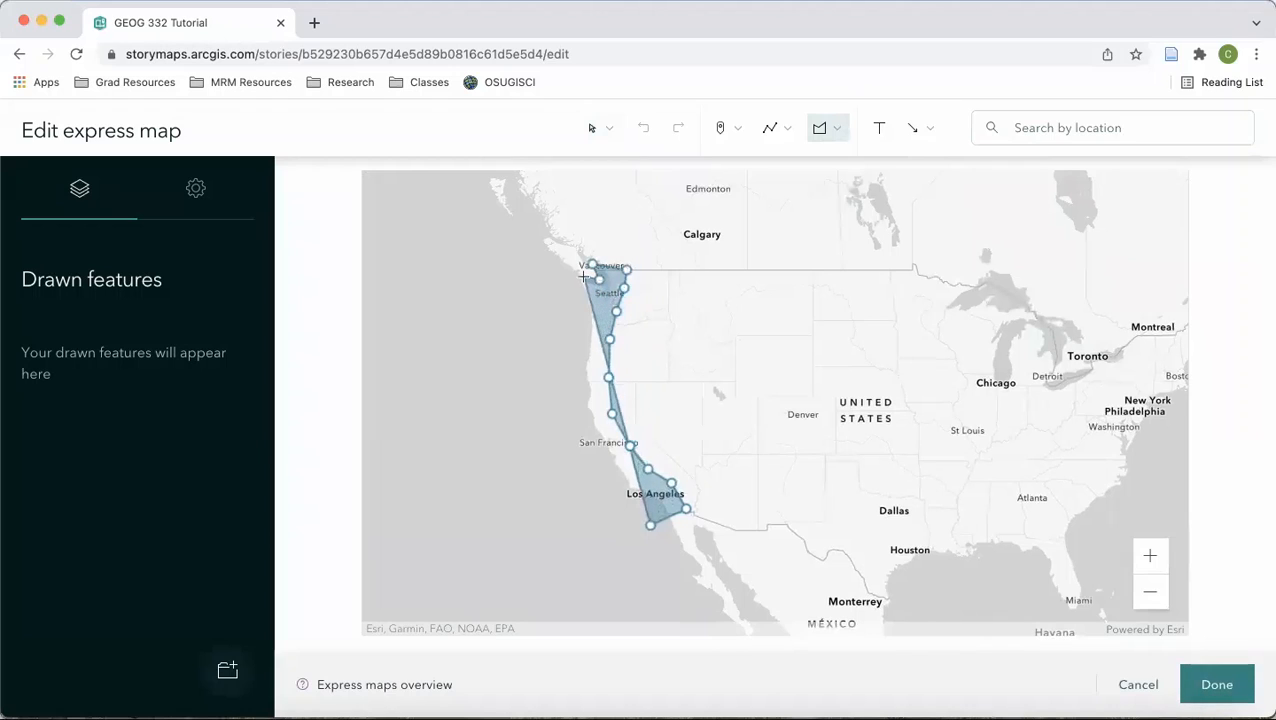
{"action": "left_click", "coordinate": [570, 270]}
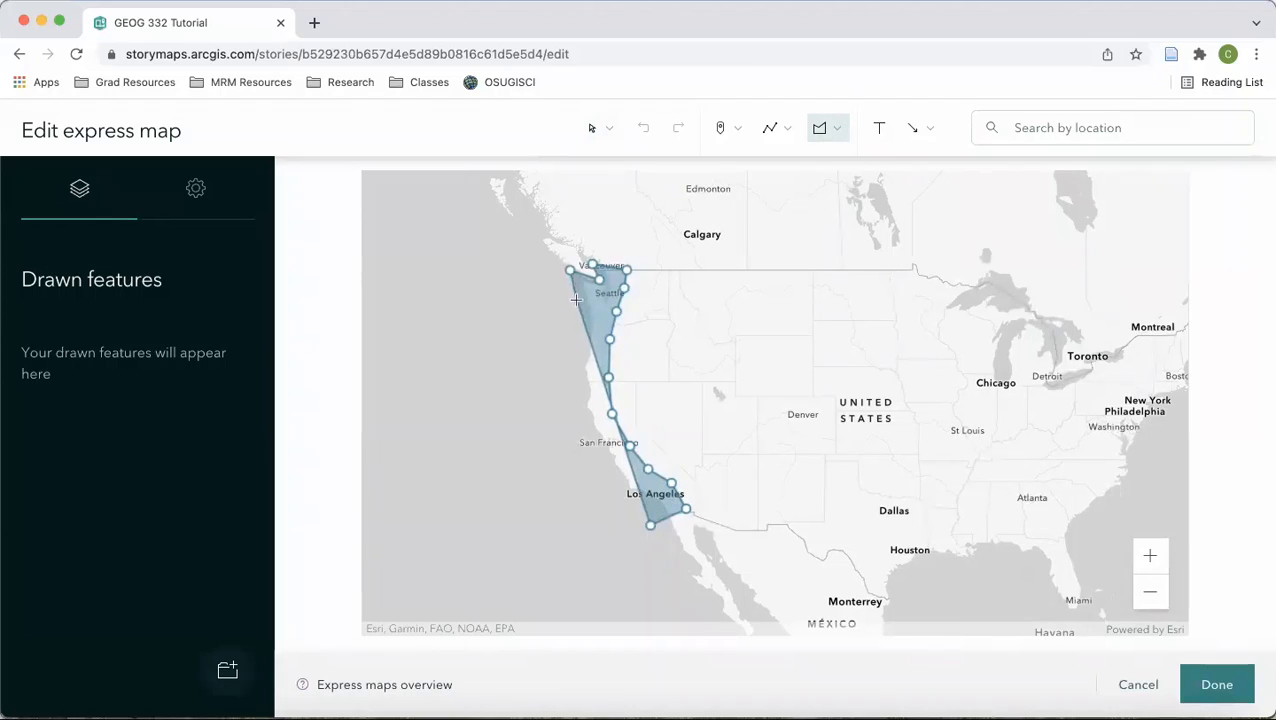
{"action": "left_click", "coordinate": [576, 302]}
{"action": "left_click", "coordinate": [575, 333]}
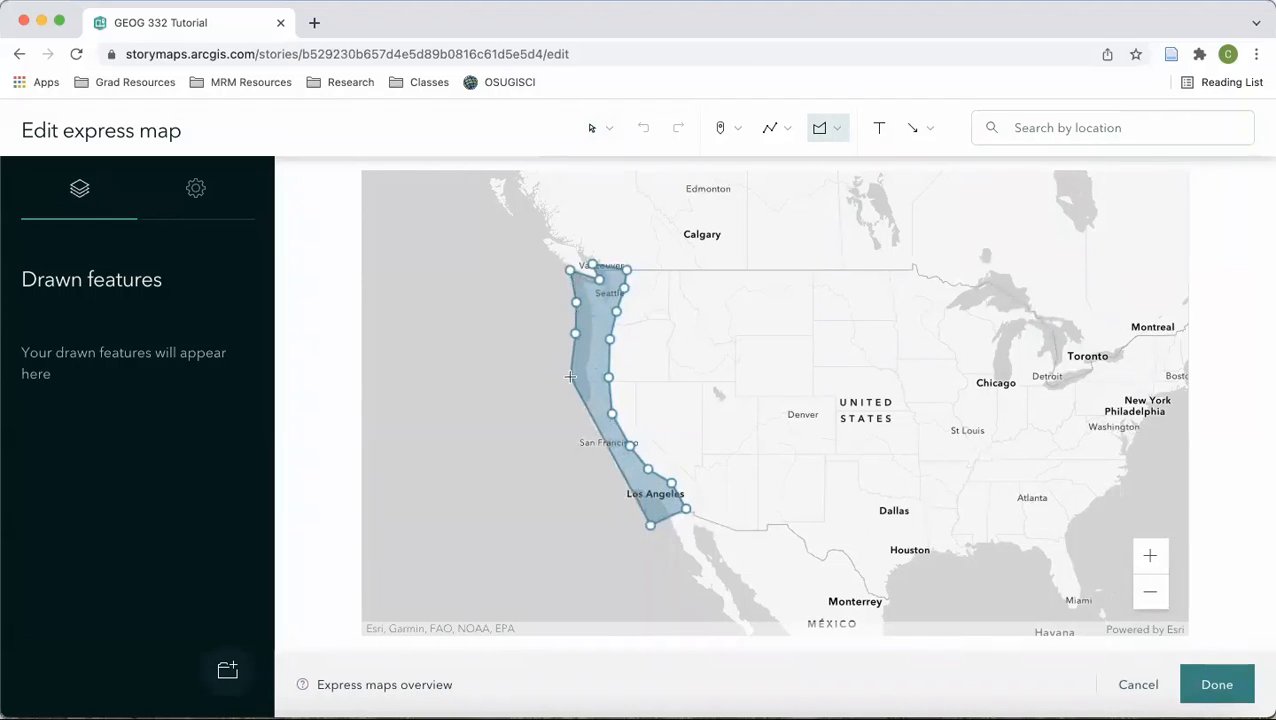
{"action": "left_click", "coordinate": [570, 376]}
{"action": "left_click", "coordinate": [570, 404]}
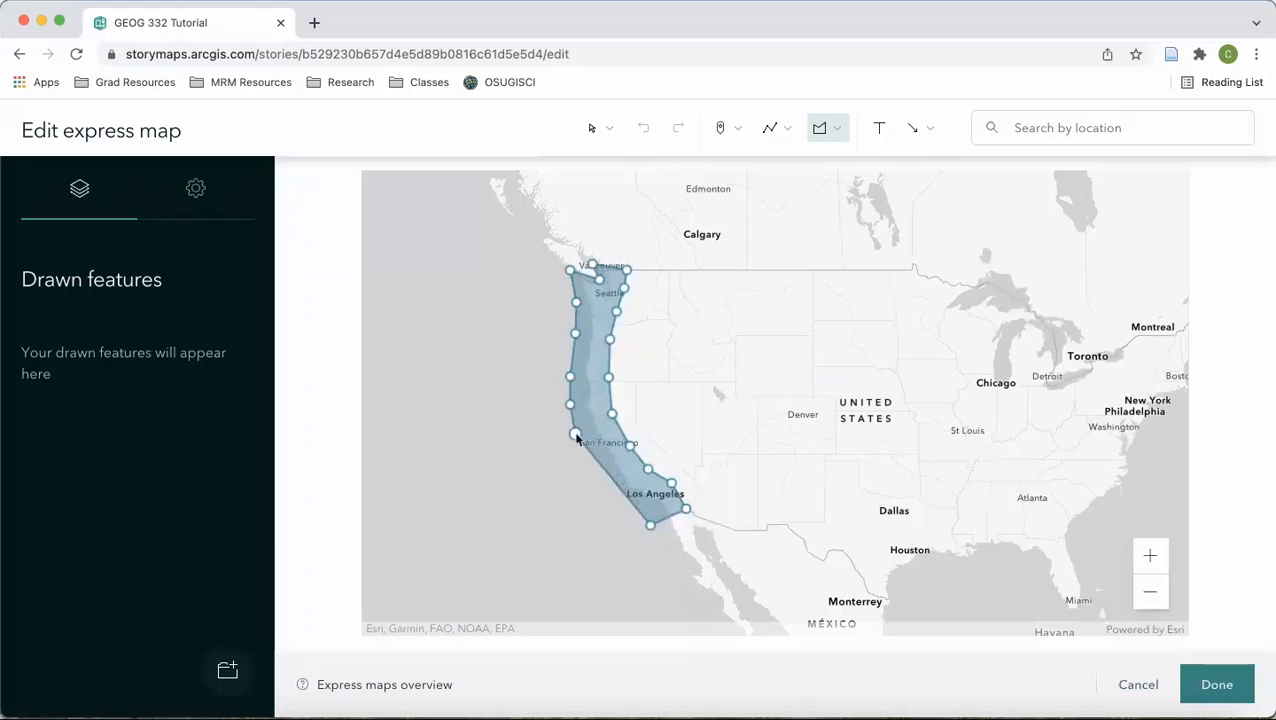
{"action": "left_click", "coordinate": [575, 434]}
{"action": "left_click", "coordinate": [589, 457]}
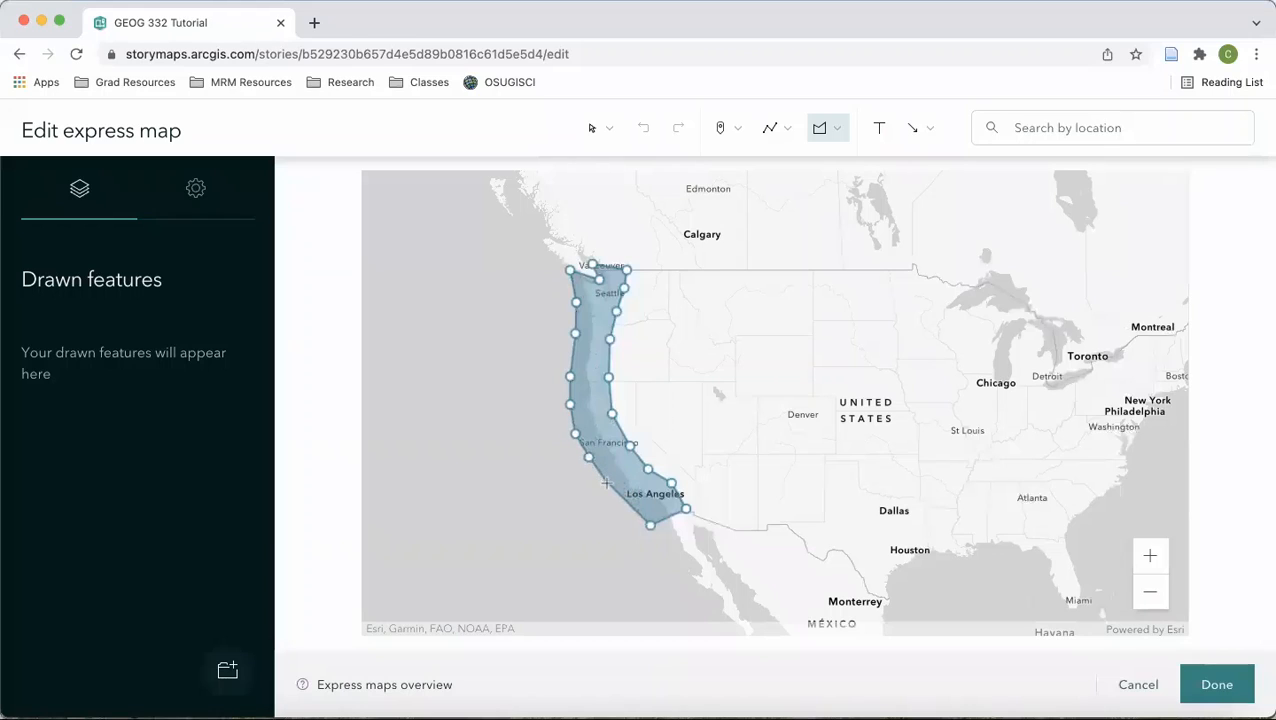
{"action": "left_click", "coordinate": [609, 479]}
{"action": "double_click", "coordinate": [628, 503]}
Examine the West Coast area at a wider map extent, including its editable vertices
{"action": "scroll", "coordinate": [746, 427], "scroll_direction": "down", "scroll_amount": 2}
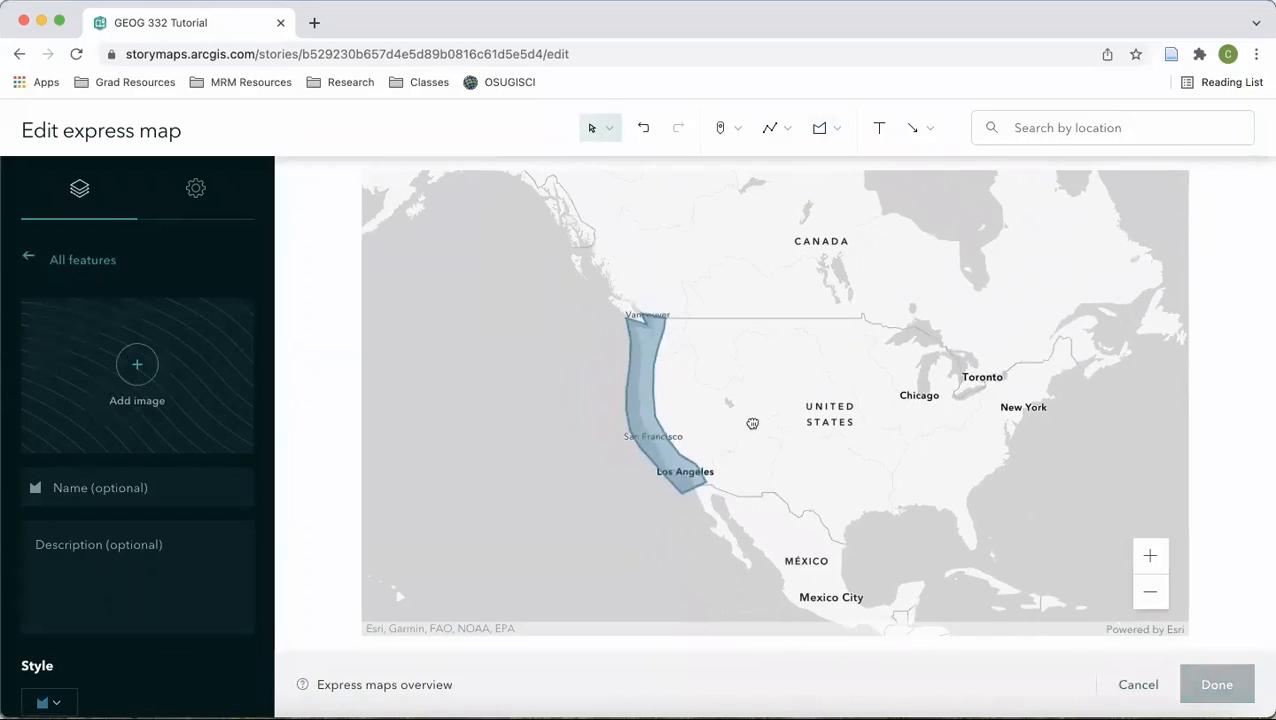
{"action": "scroll", "coordinate": [752, 423], "scroll_direction": "down", "scroll_amount": 1}
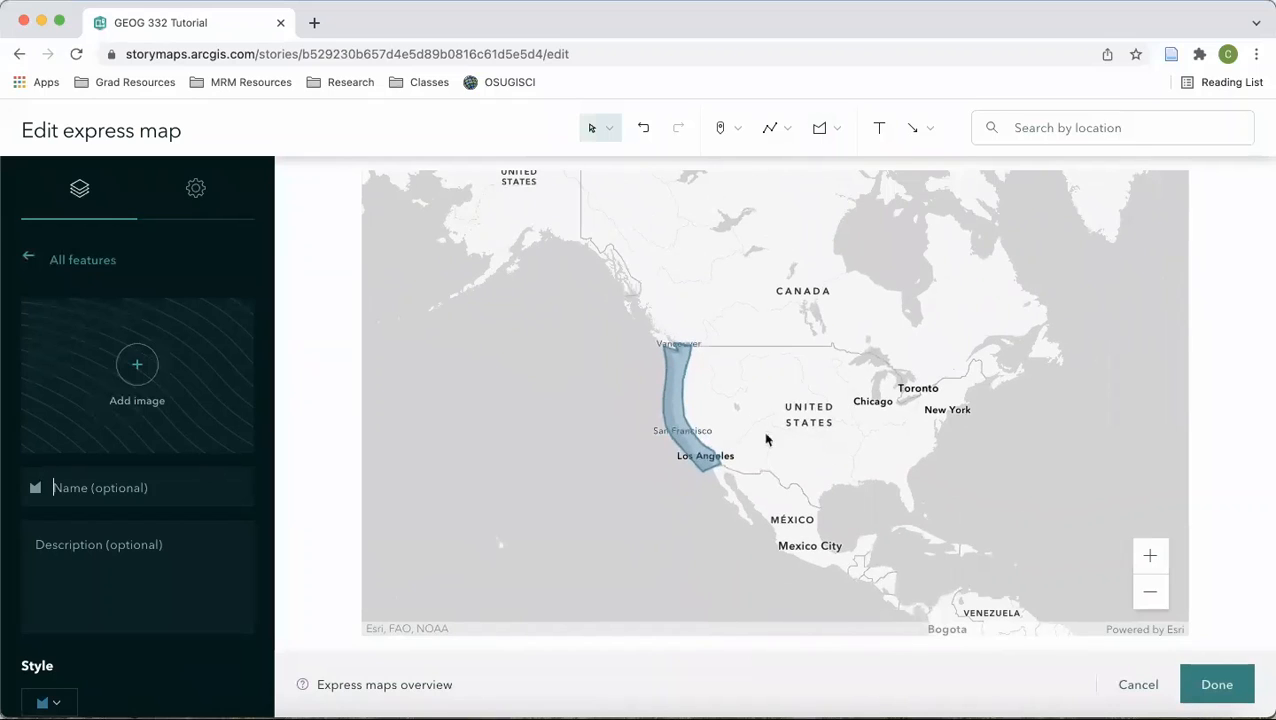
{"action": "left_click", "coordinate": [683, 421]}
{"action": "scroll", "coordinate": [683, 421], "scroll_direction": "up", "scroll_amount": 1}
{"action": "scroll", "coordinate": [829, 471], "scroll_direction": "down", "scroll_amount": 1}
{"action": "left_click", "coordinate": [829, 471]}
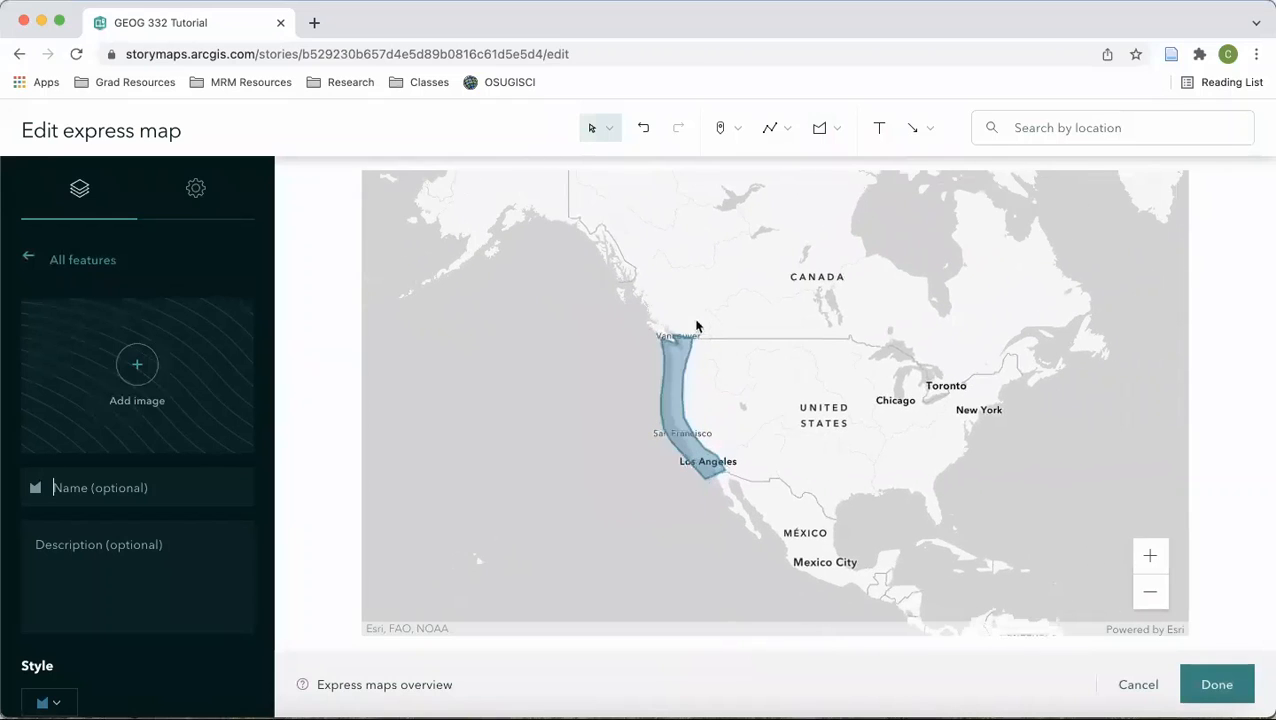
{"action": "left_click_drag", "start_coordinate": [868, 522], "coordinate": [794, 495]}
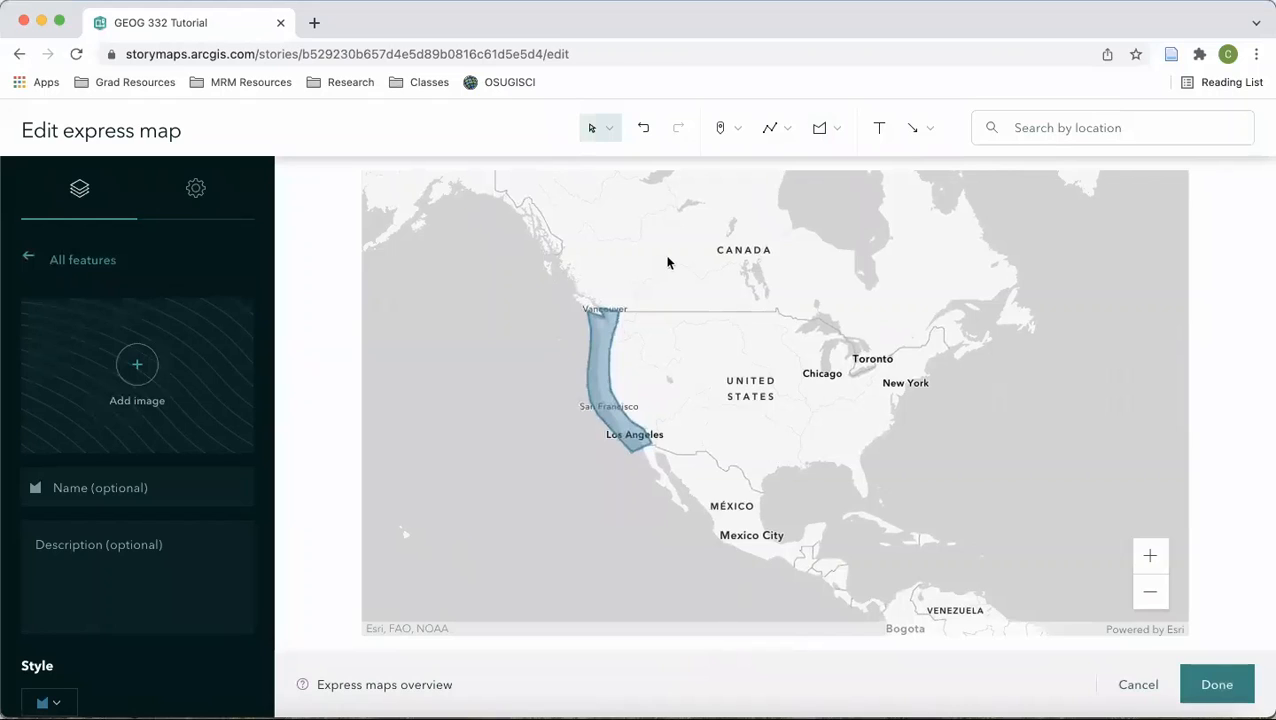
{"action": "left_click", "coordinate": [596, 360]}
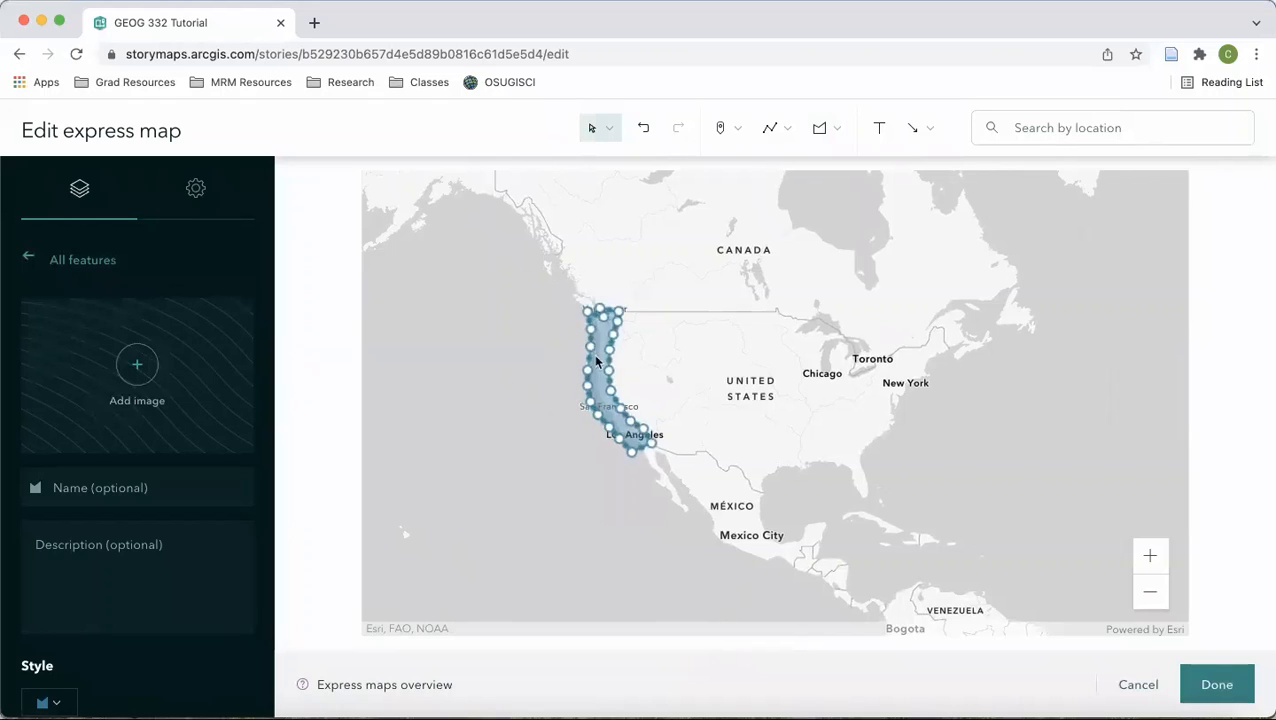
{"action": "left_click", "coordinate": [537, 473]}
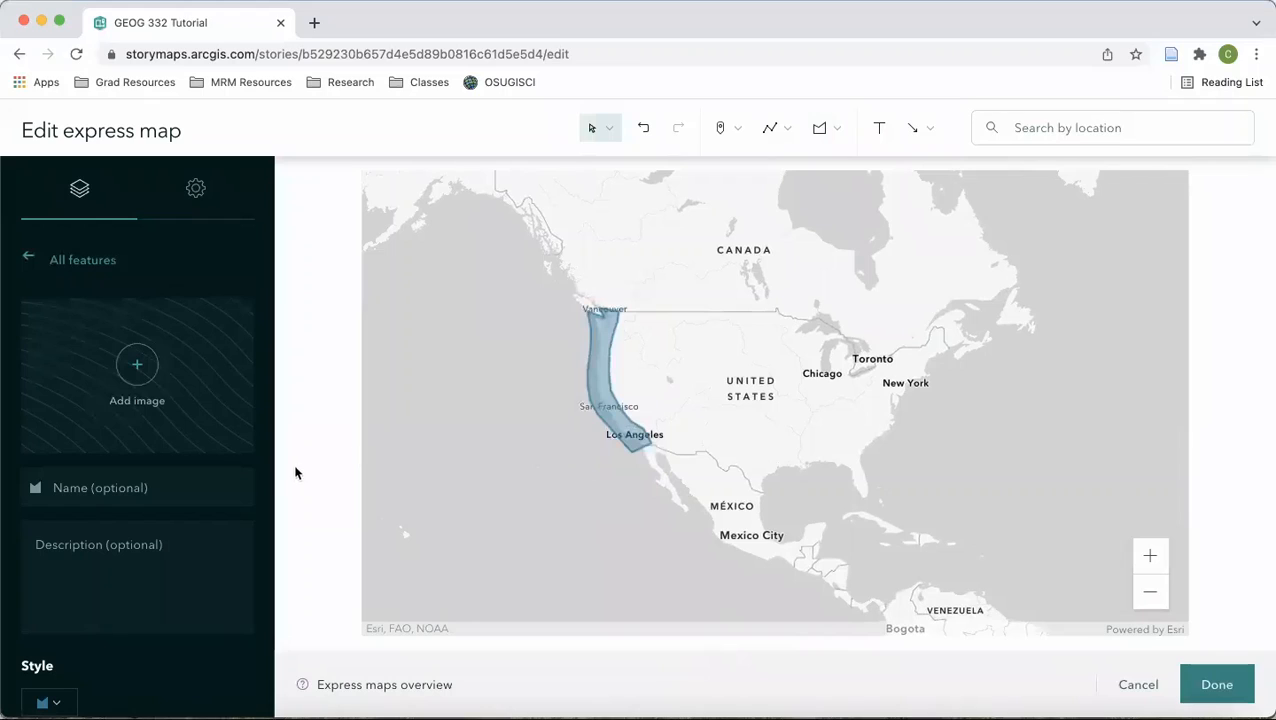
Name the drawn area U.S. West Coast and describe it as "The west coast of the United States."
{"action": "left_click", "coordinate": [146, 477]}
{"action": "type", "text": "U.S. West Coast"}
{"action": "left_click", "coordinate": [170, 555]}
{"action": "type", "text": "The west coast"}
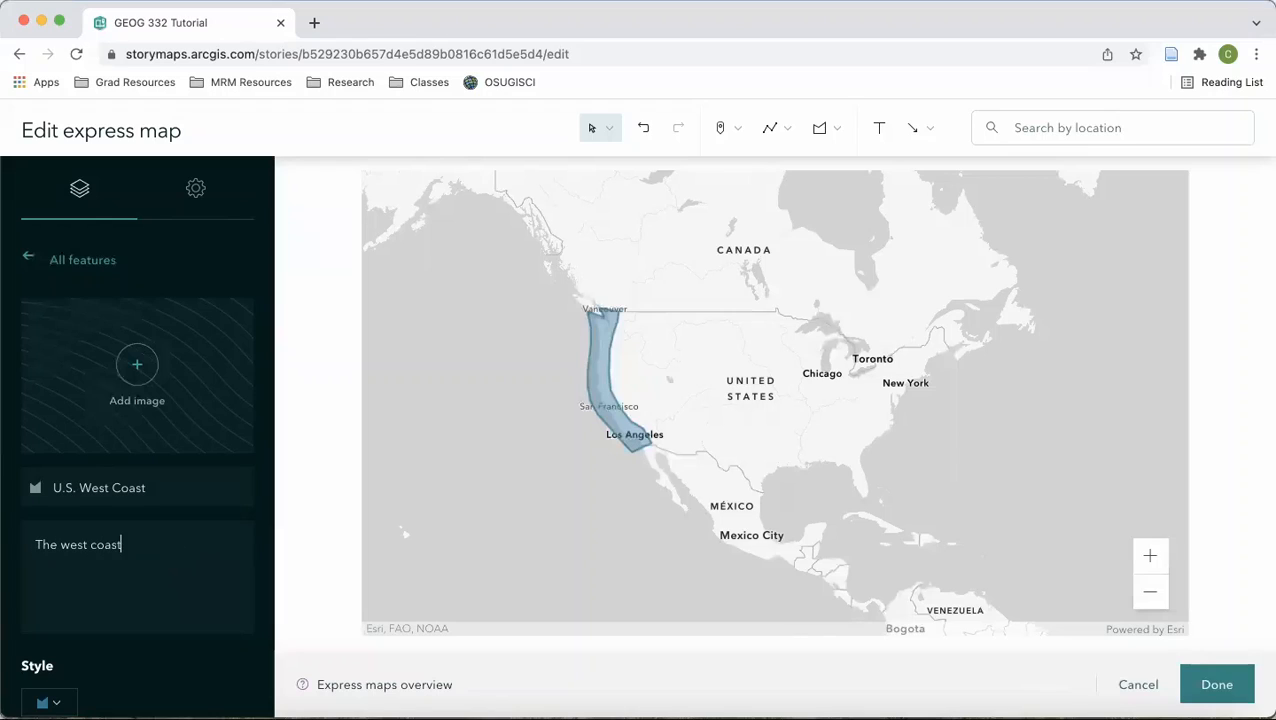
{"action": "type", "text": " of the United States."}
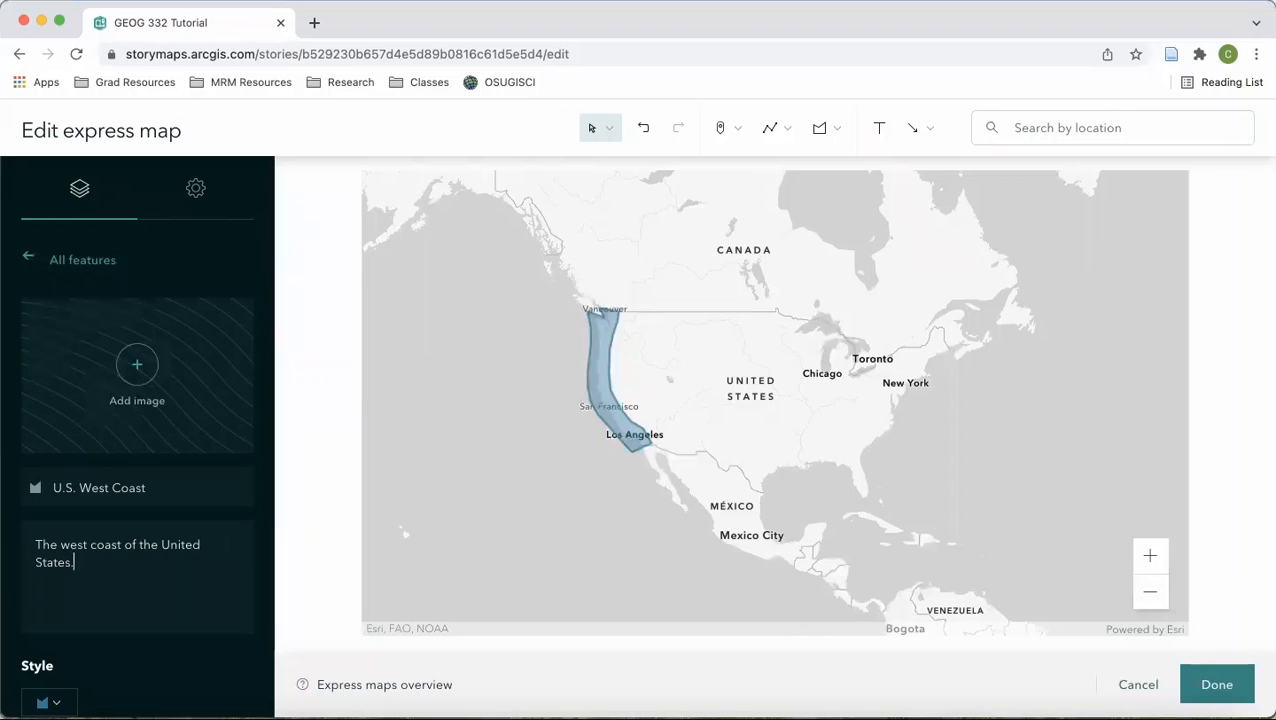
Recolor the U.S. West Coast area to green #089B3D and finish editing the feature
{"action": "scroll", "coordinate": [134, 560], "scroll_direction": "down", "scroll_amount": 3}
{"action": "left_click", "coordinate": [57, 571]}
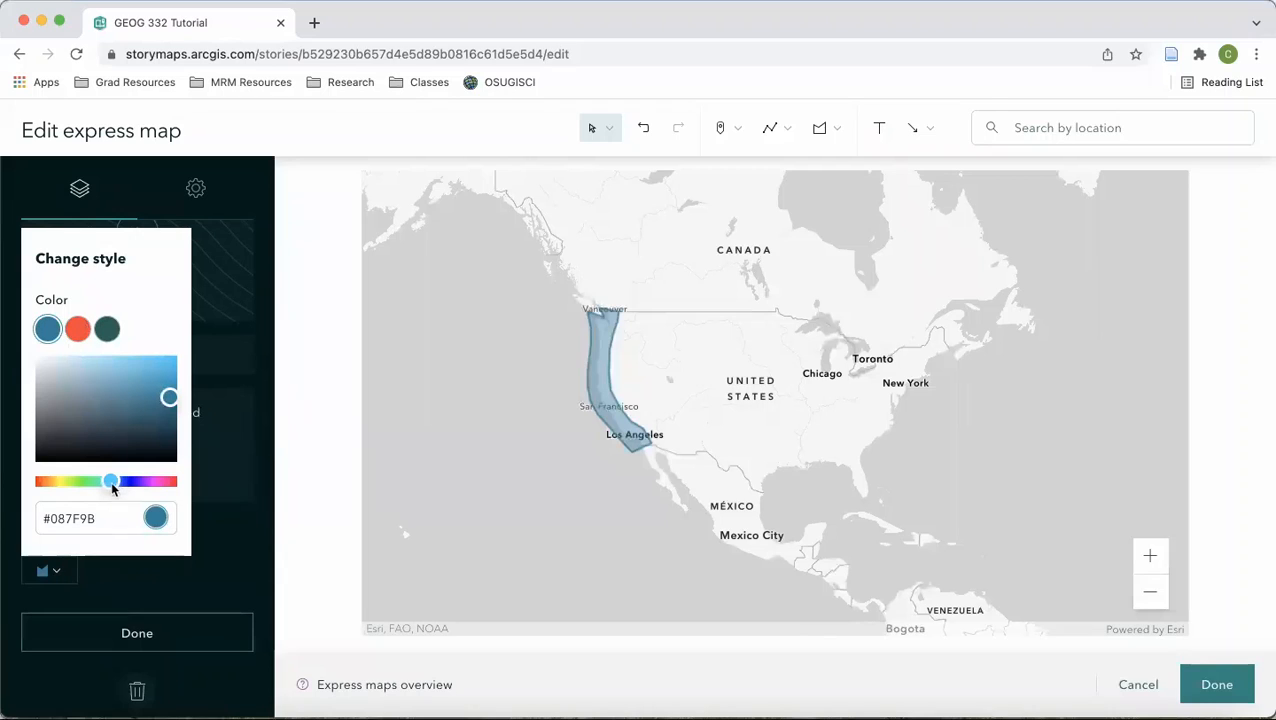
{"action": "left_click_drag", "start_coordinate": [112, 485], "coordinate": [91, 490]}
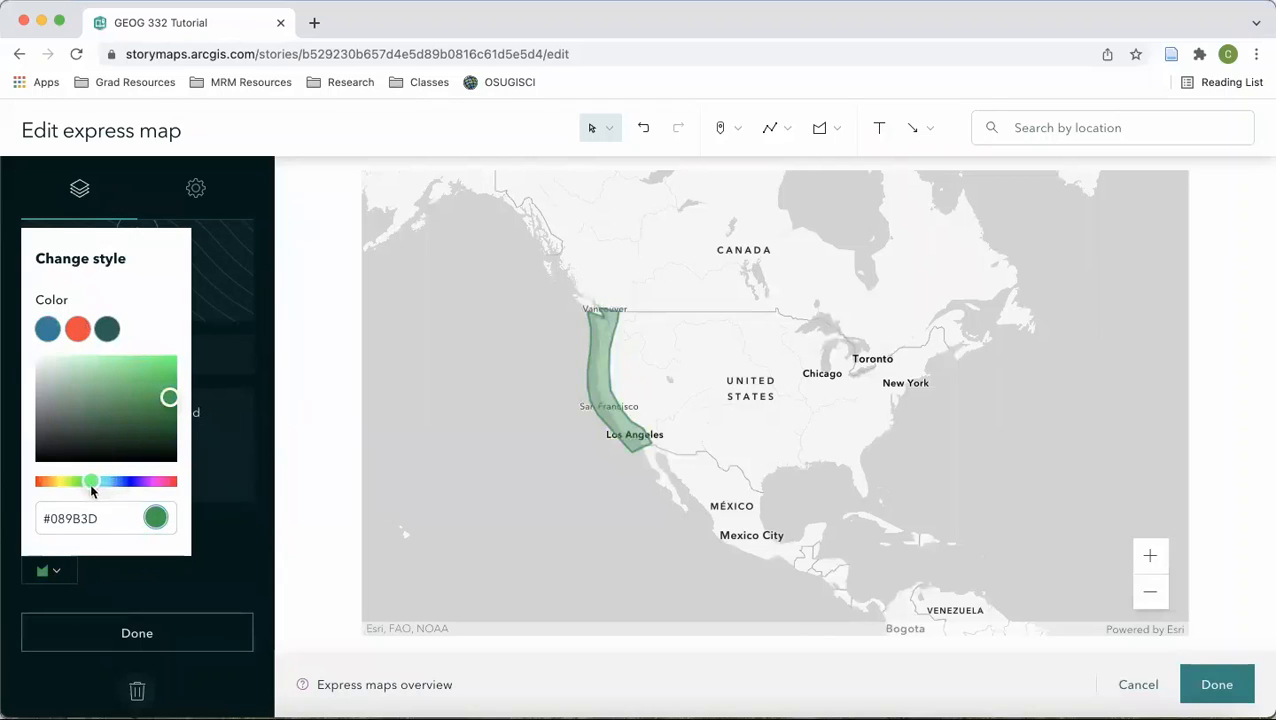
{"action": "left_click", "coordinate": [237, 582]}
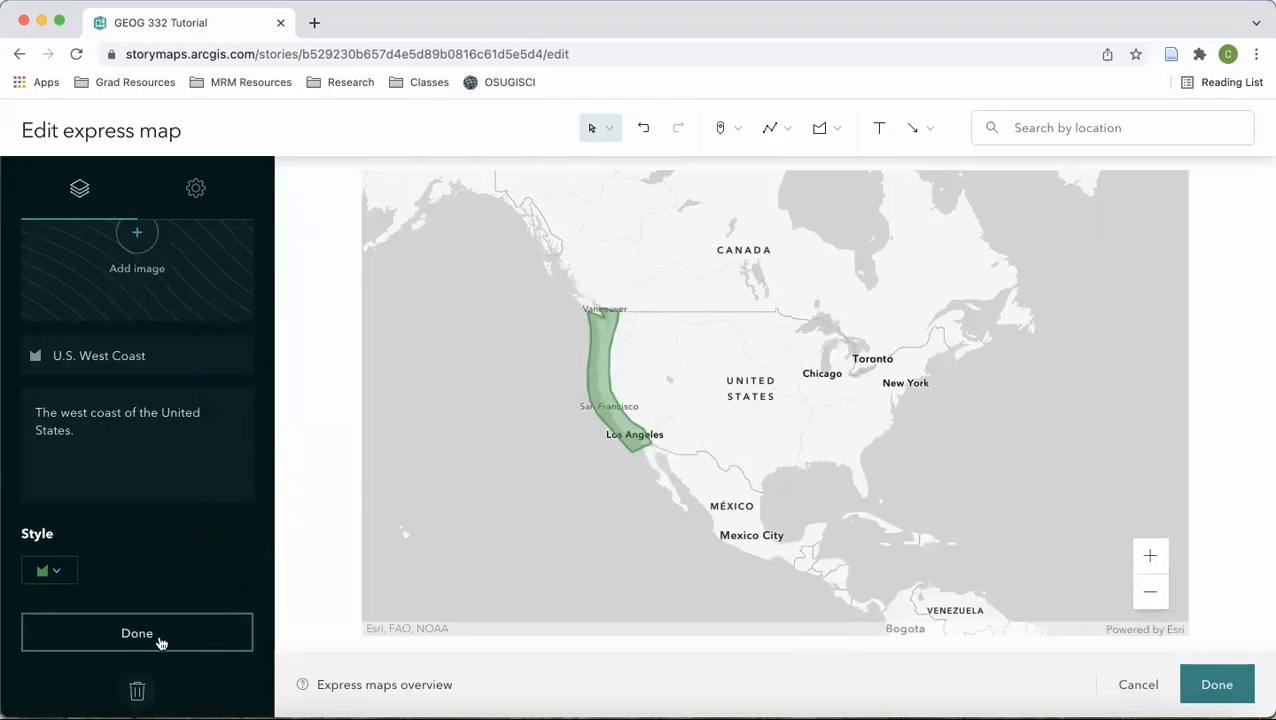
{"action": "left_click", "coordinate": [160, 642]}
Examine the U.S. West Coast area's pop-up on the map, including its full description, and close it
{"action": "left_click", "coordinate": [593, 397]}
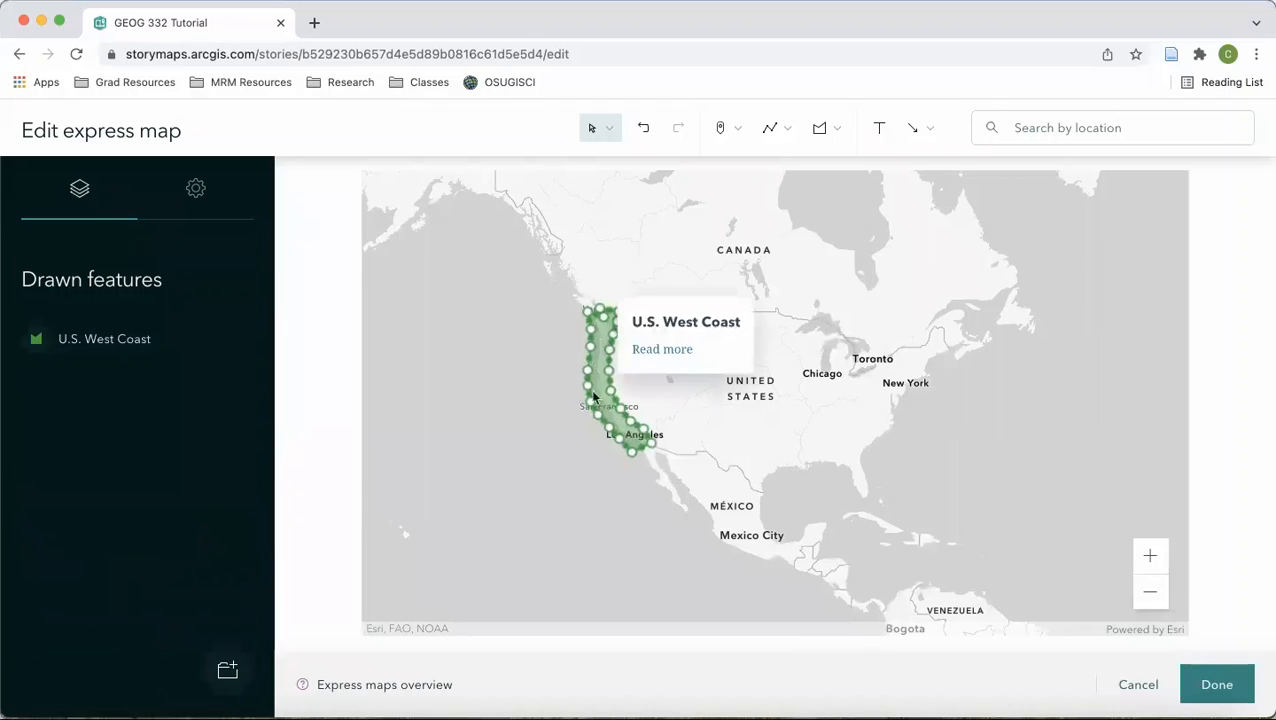
{"action": "left_click", "coordinate": [587, 517]}
{"action": "left_click", "coordinate": [605, 404]}
{"action": "left_click", "coordinate": [666, 350]}
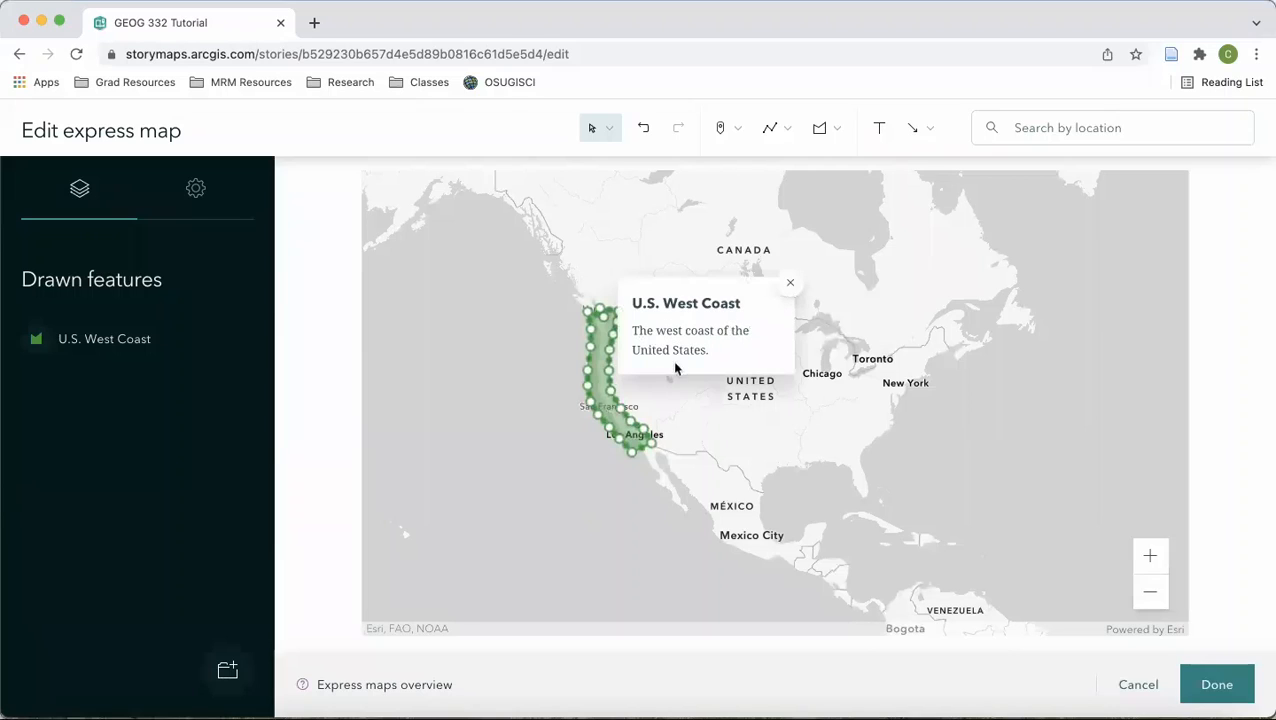
{"action": "left_click_drag", "start_coordinate": [633, 332], "coordinate": [732, 356]}
{"action": "left_click", "coordinate": [732, 356]}
{"action": "left_click", "coordinate": [791, 285]}
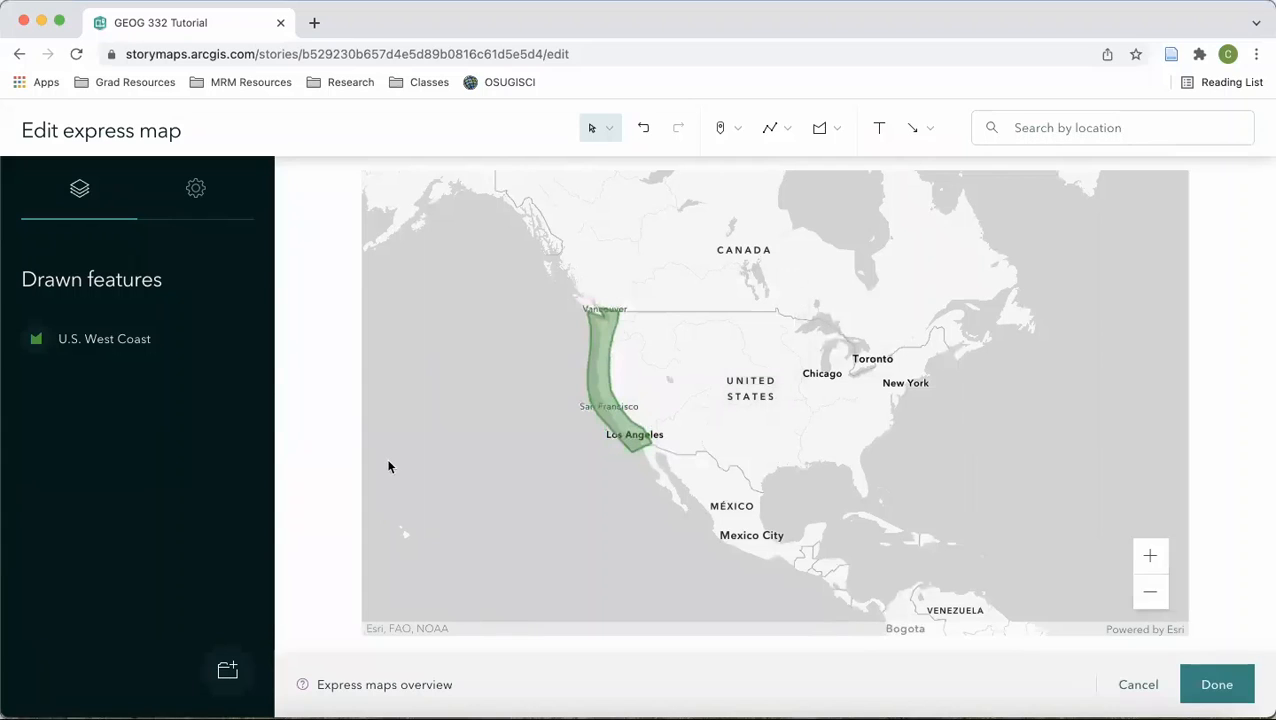
Place an unnumbered point marker on the central California coast just northwest of the Big Sur label
{"action": "scroll", "coordinate": [560, 430], "scroll_direction": "up", "scroll_amount": 3}
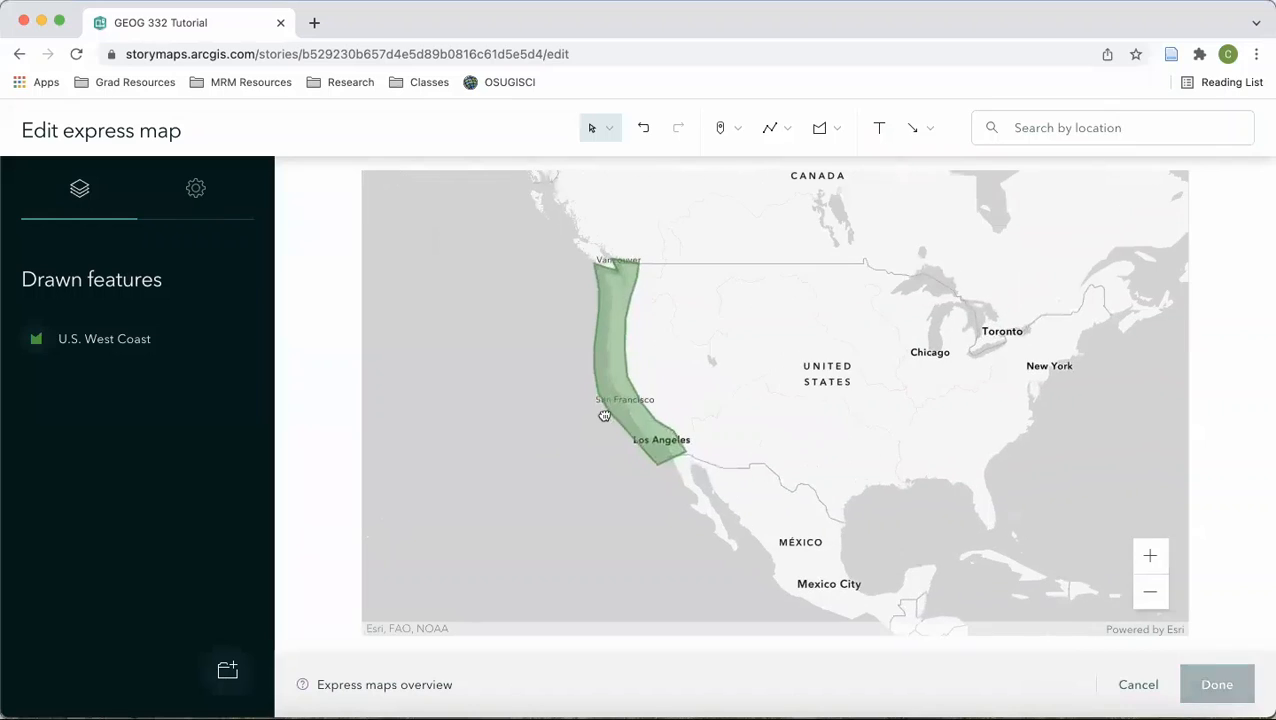
{"action": "left_click", "coordinate": [600, 410]}
{"action": "scroll", "coordinate": [598, 405], "scroll_direction": "up", "scroll_amount": 1}
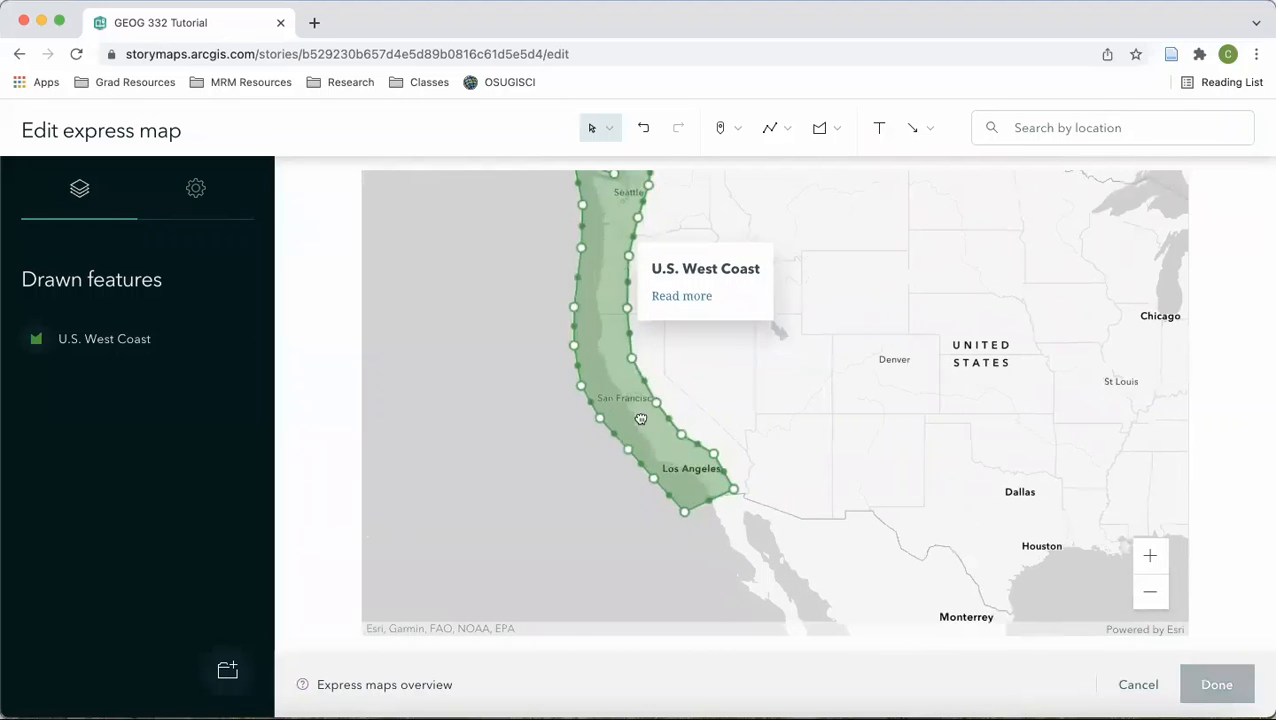
{"action": "scroll", "coordinate": [642, 425], "scroll_direction": "up", "scroll_amount": 2}
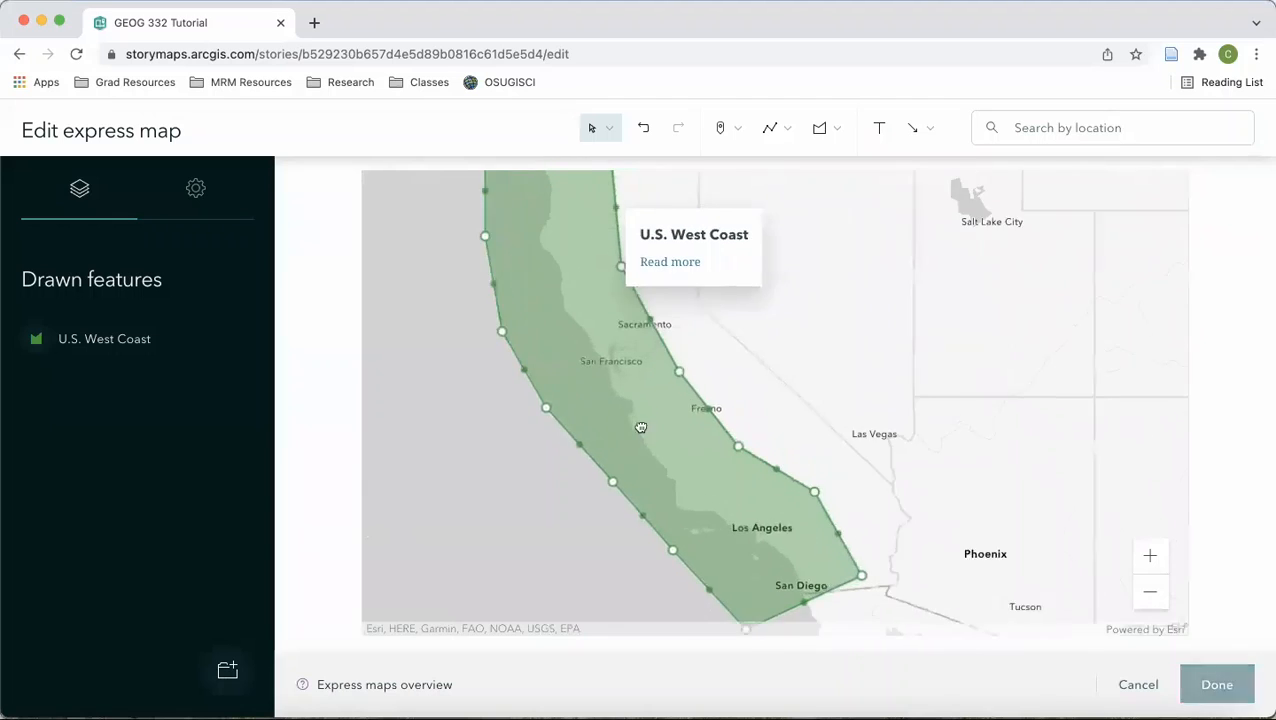
{"action": "scroll", "coordinate": [641, 427], "scroll_direction": "up", "scroll_amount": 3}
{"action": "scroll", "coordinate": [638, 437], "scroll_direction": "up", "scroll_amount": 4}
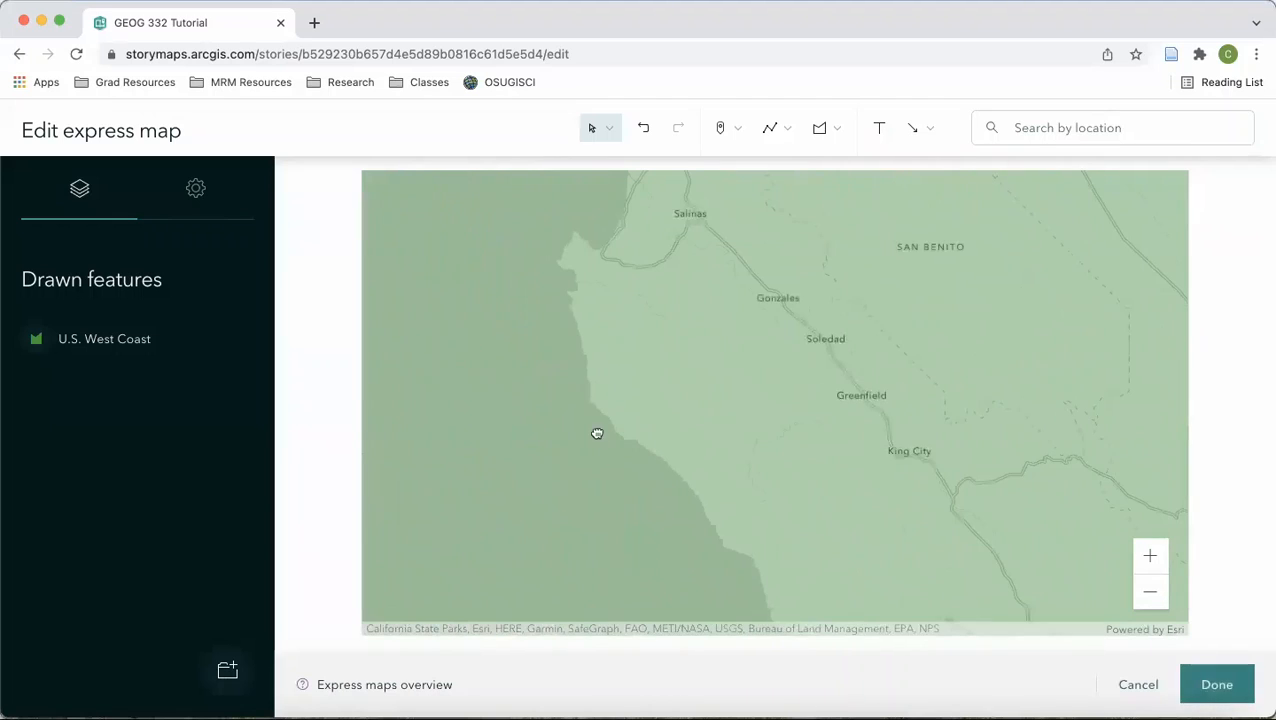
{"action": "scroll", "coordinate": [642, 432], "scroll_direction": "up", "scroll_amount": 3}
{"action": "scroll", "coordinate": [608, 450], "scroll_direction": "up", "scroll_amount": 1}
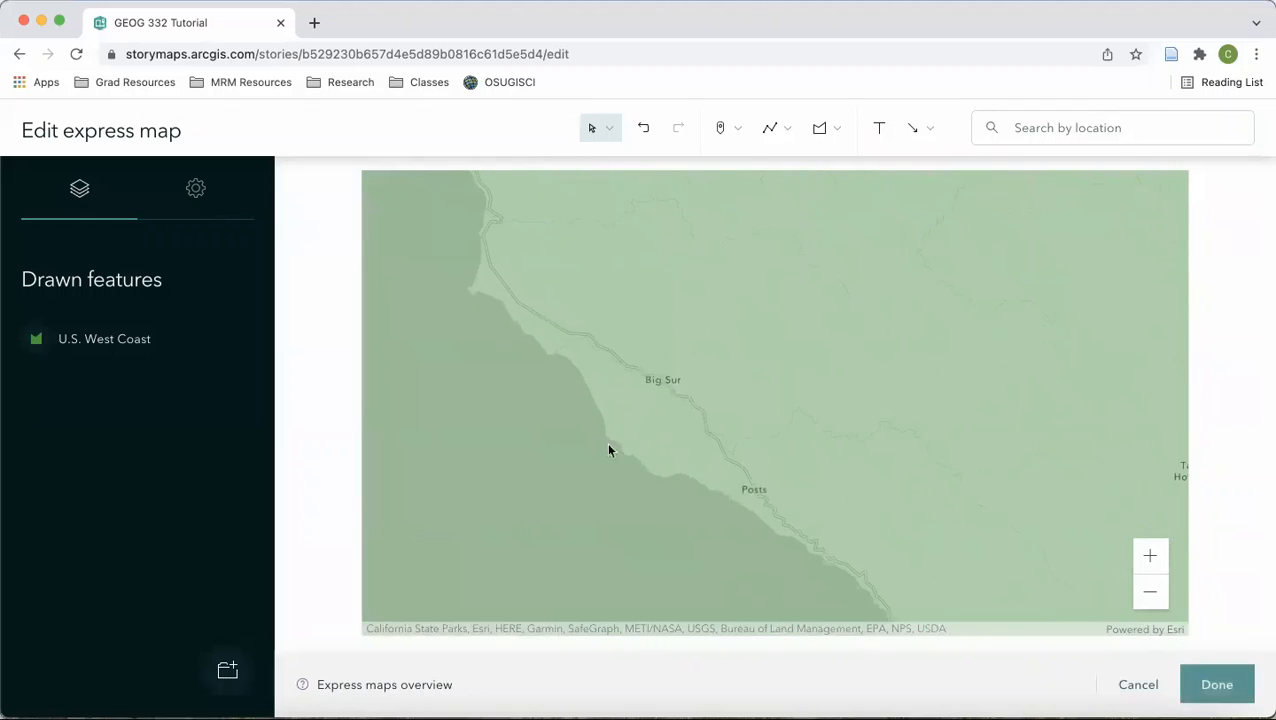
{"action": "left_click", "coordinate": [736, 128]}
{"action": "left_click", "coordinate": [727, 158]}
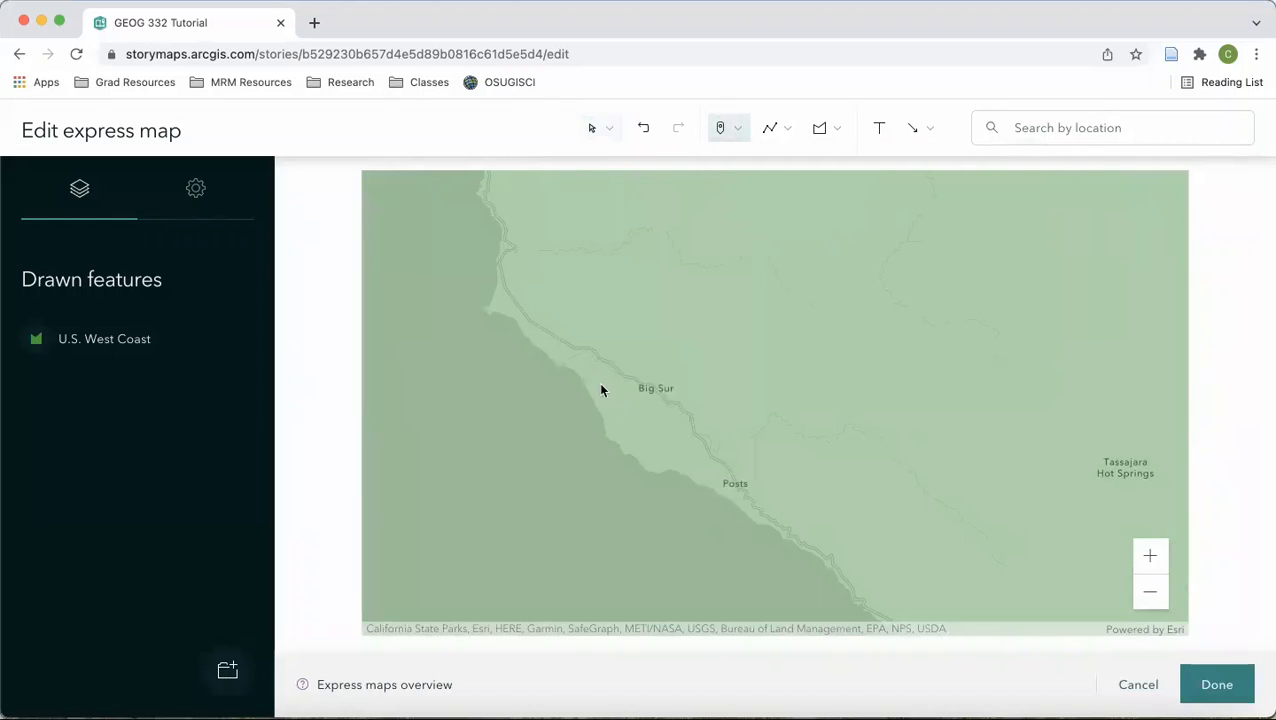
{"action": "left_click", "coordinate": [601, 390]}
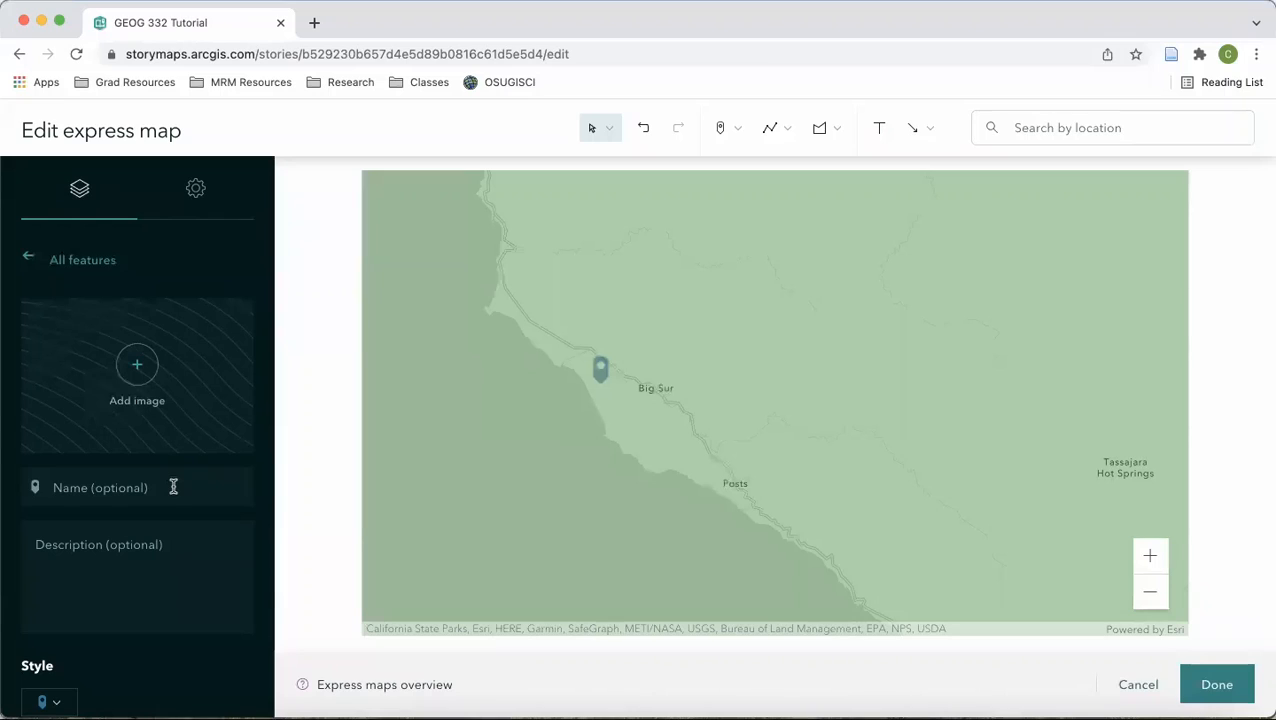
Name the point Big Sur Landslide (2017) and attach the image BigSur1_May20SlideDES_0.jpeg from the Desktop
{"action": "type", "text": "Big Su"}
{"action": "type", "text": "r Landslide (2017)"}
{"action": "left_click", "coordinate": [137, 364]}
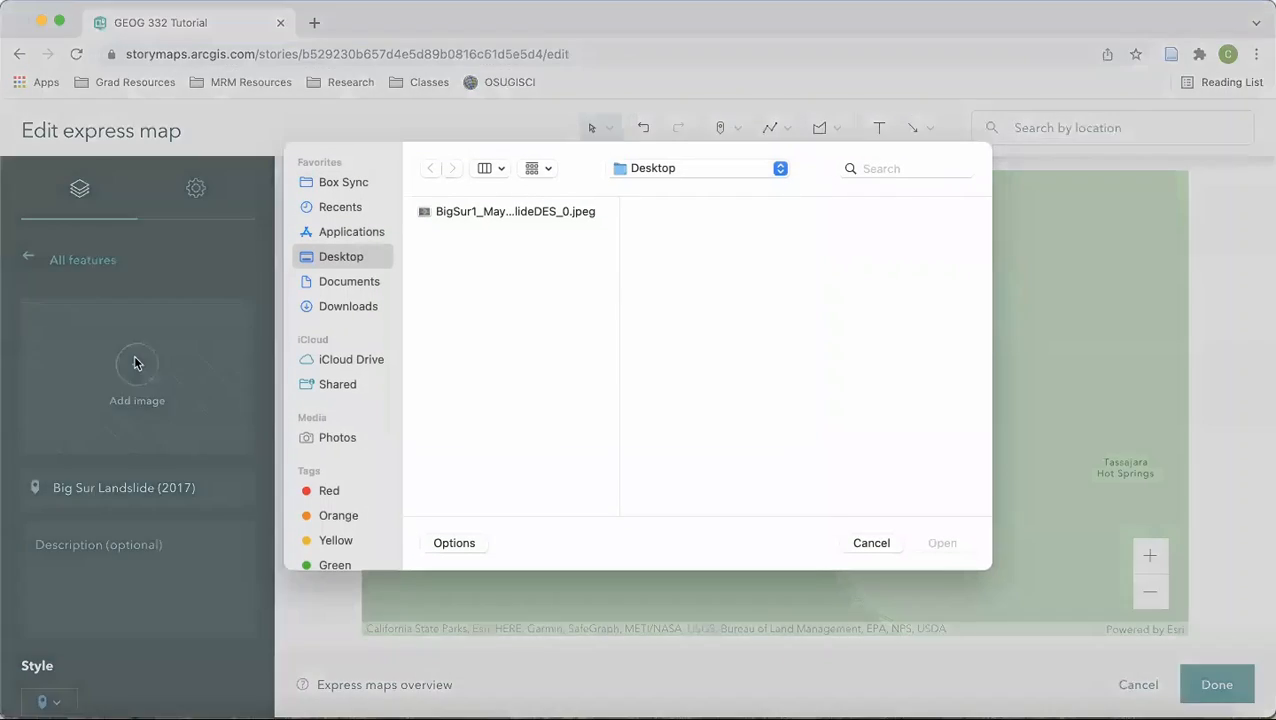
{"action": "left_click", "coordinate": [510, 219]}
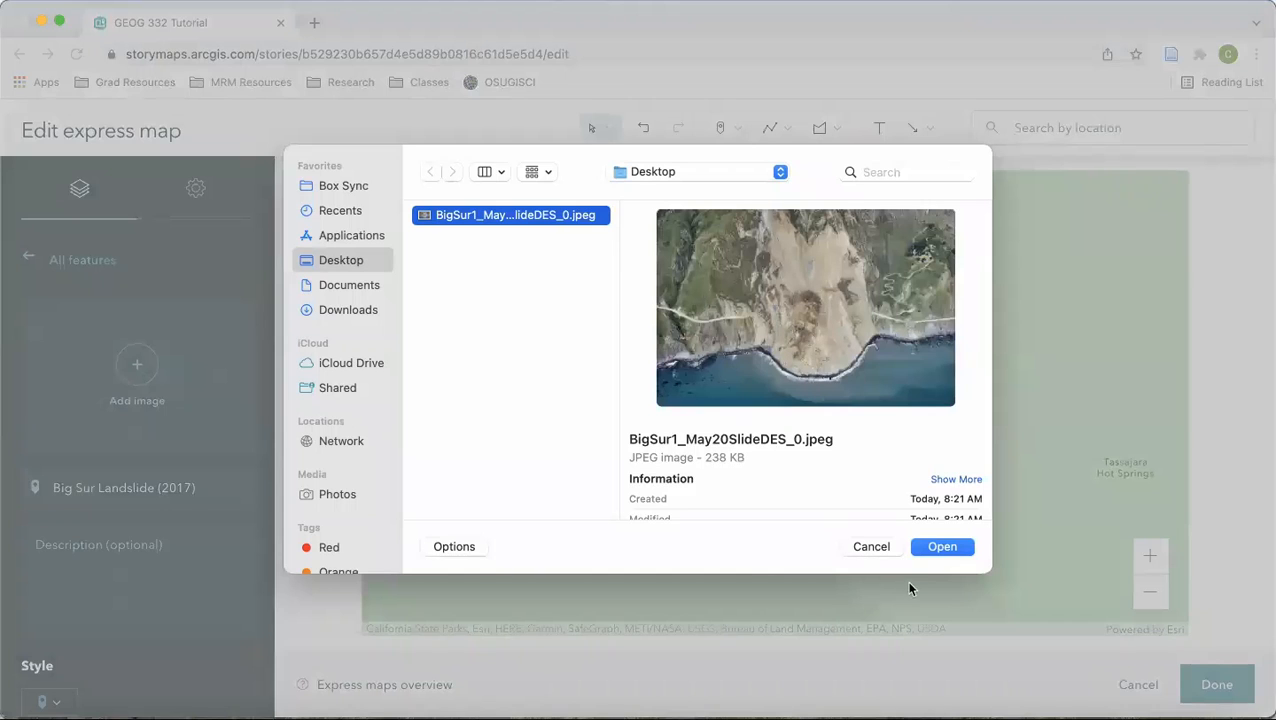
{"action": "left_click", "coordinate": [940, 549]}
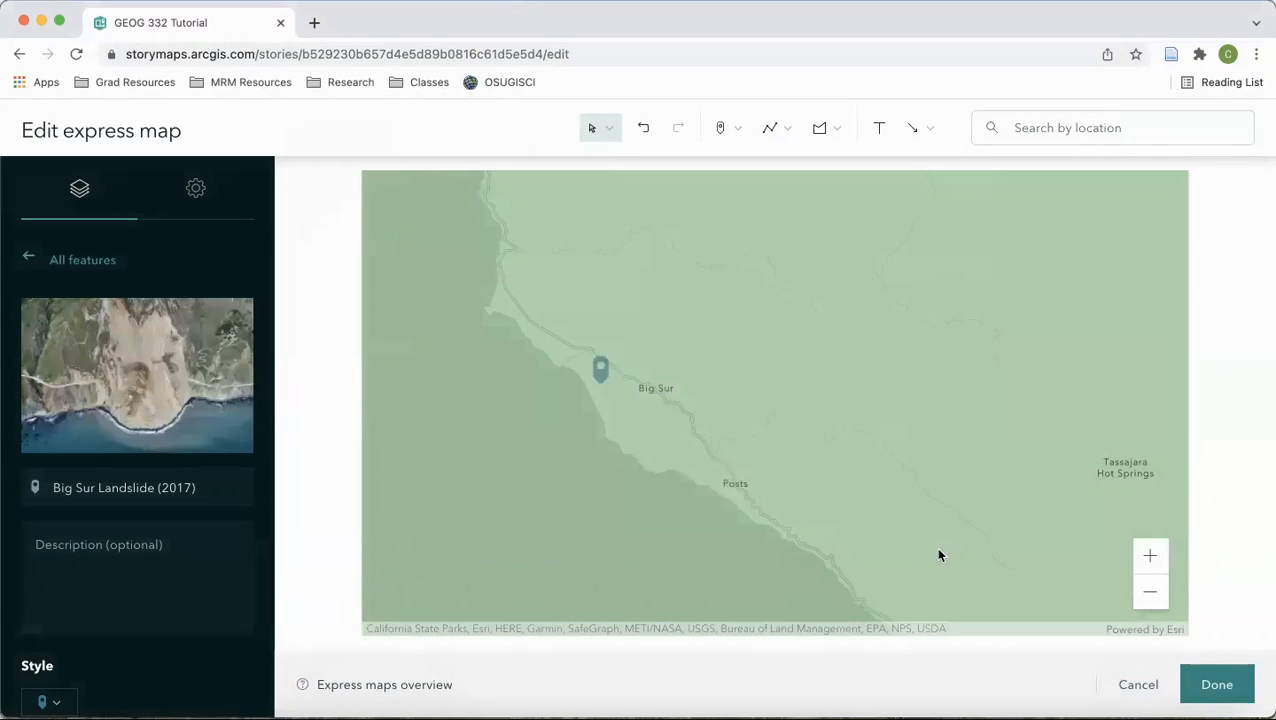
Review the landslide point's size and color options, keep its blue style, and finish editing the feature
{"action": "scroll", "coordinate": [150, 680], "scroll_direction": "down", "scroll_amount": 3}
{"action": "left_click", "coordinate": [55, 557]}
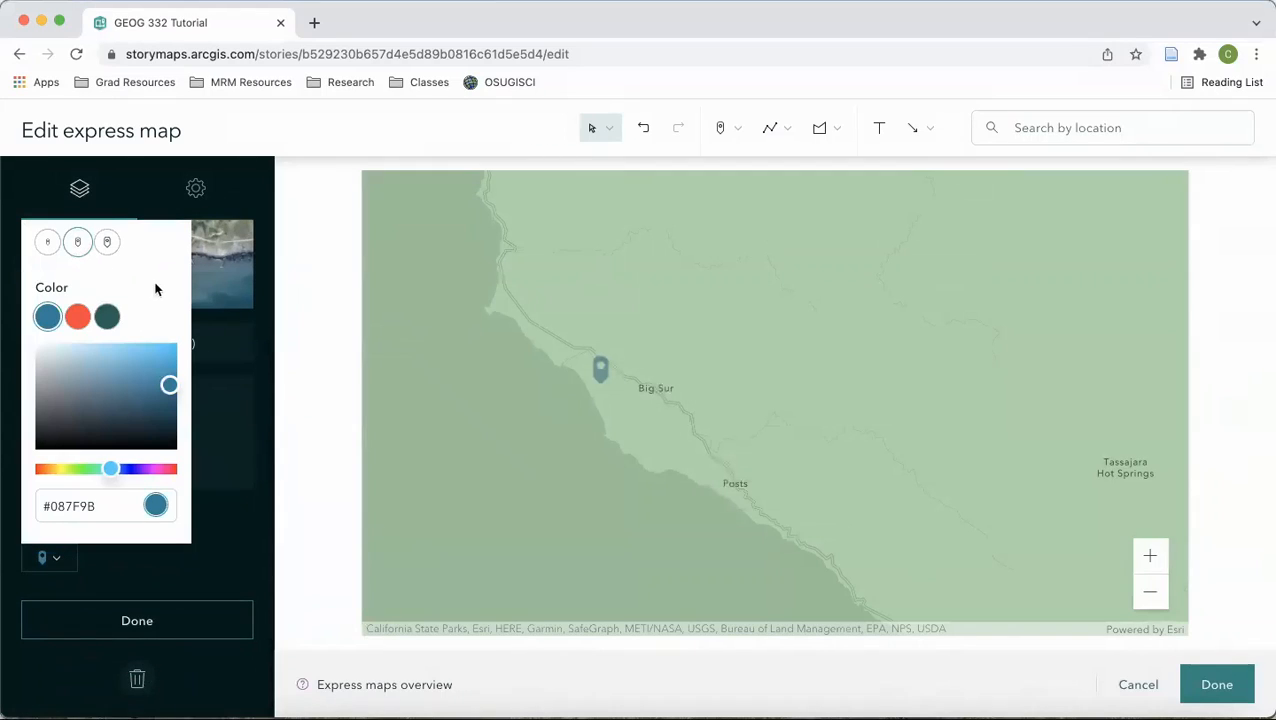
{"action": "left_click", "coordinate": [226, 526]}
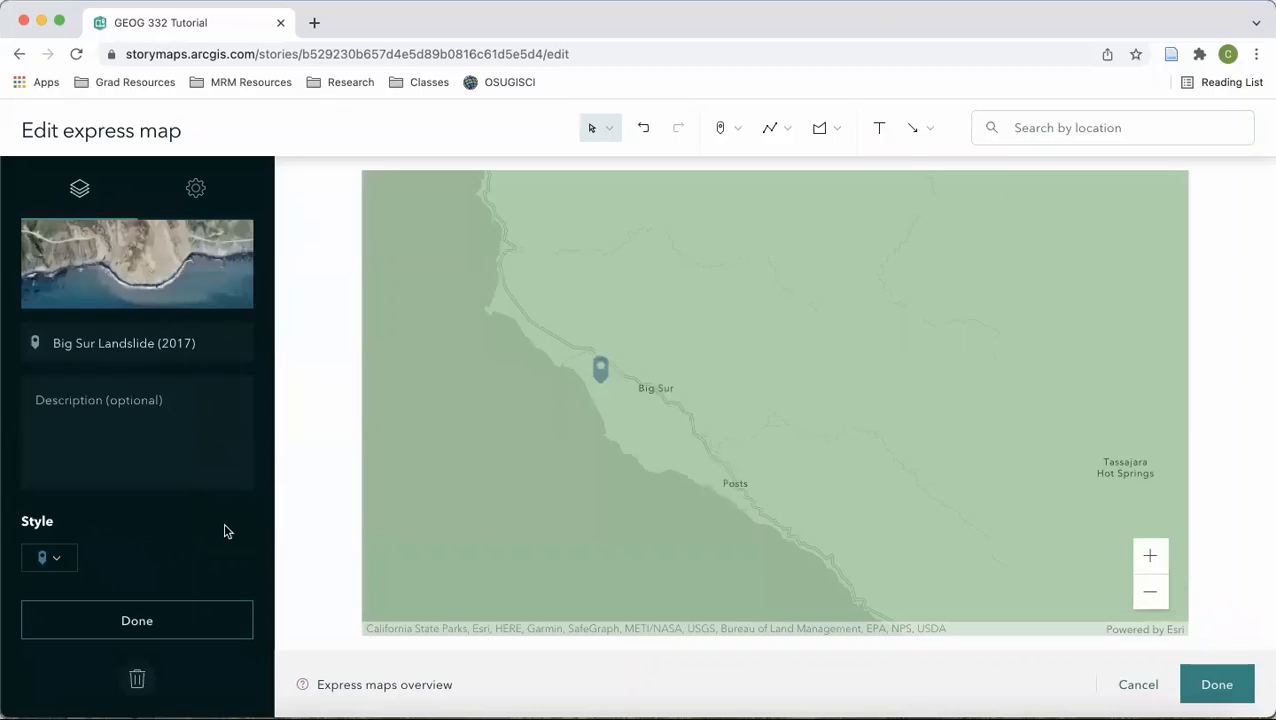
{"action": "left_click", "coordinate": [137, 622]}
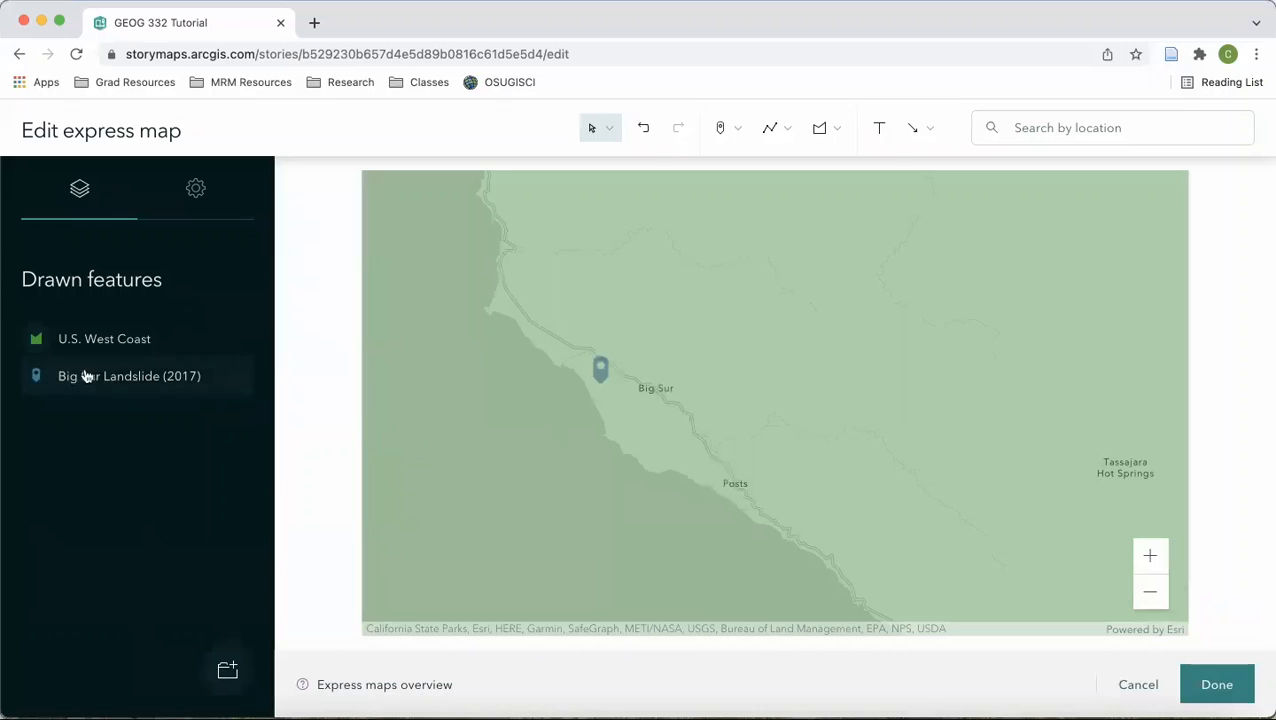
View the Big Sur landslide point within California at a wider extent and check its image pop-up
{"action": "scroll", "coordinate": [655, 475], "scroll_direction": "down", "scroll_amount": 3}
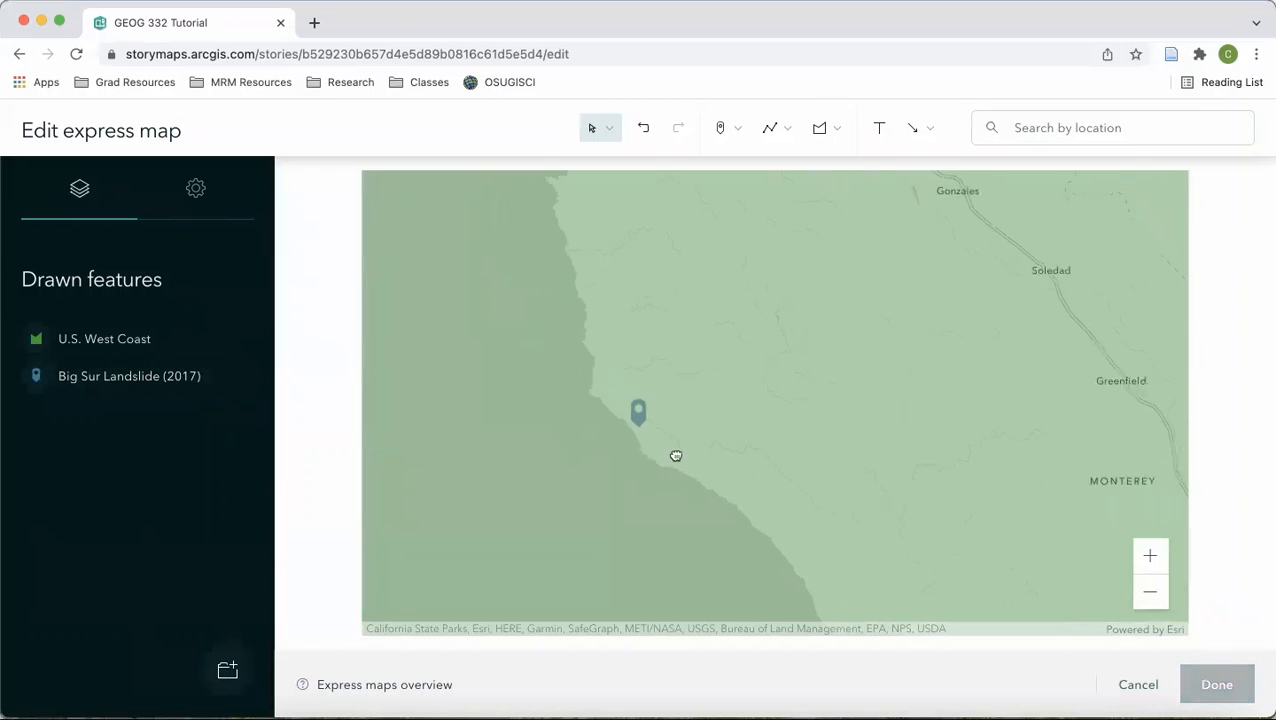
{"action": "scroll", "coordinate": [676, 456], "scroll_direction": "down", "scroll_amount": 5}
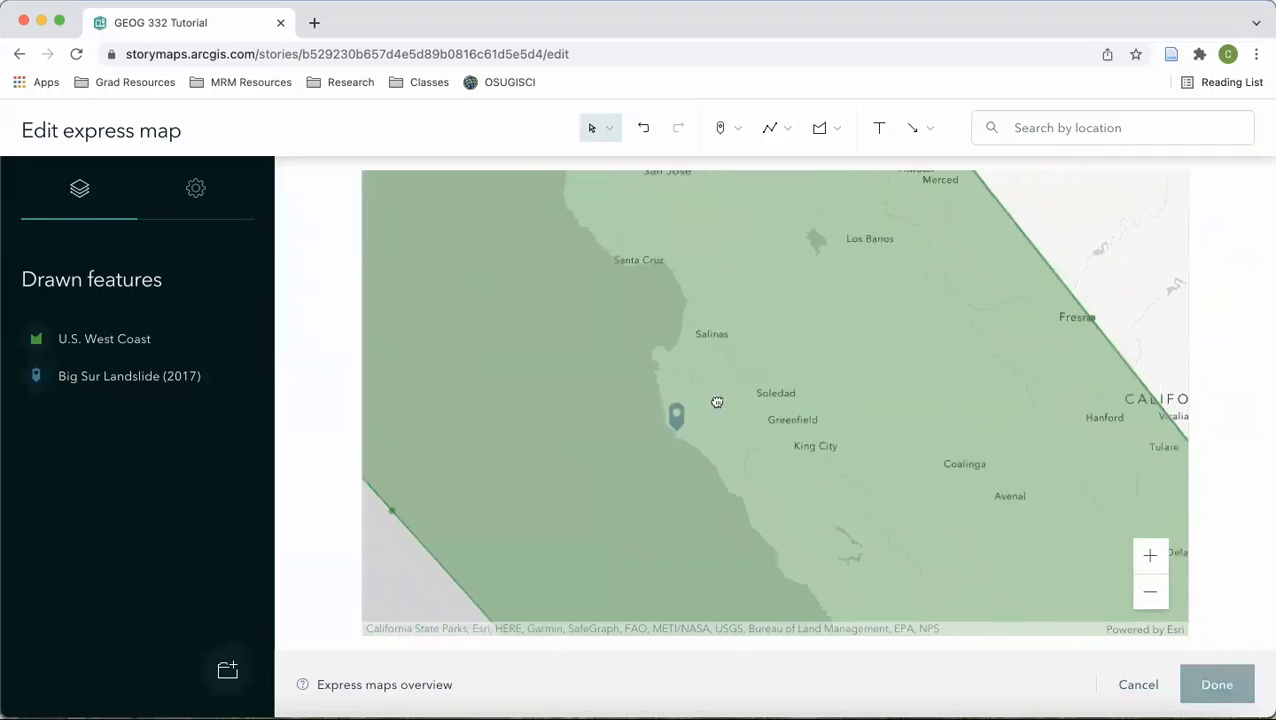
{"action": "scroll", "coordinate": [954, 367], "scroll_direction": "down", "scroll_amount": 5}
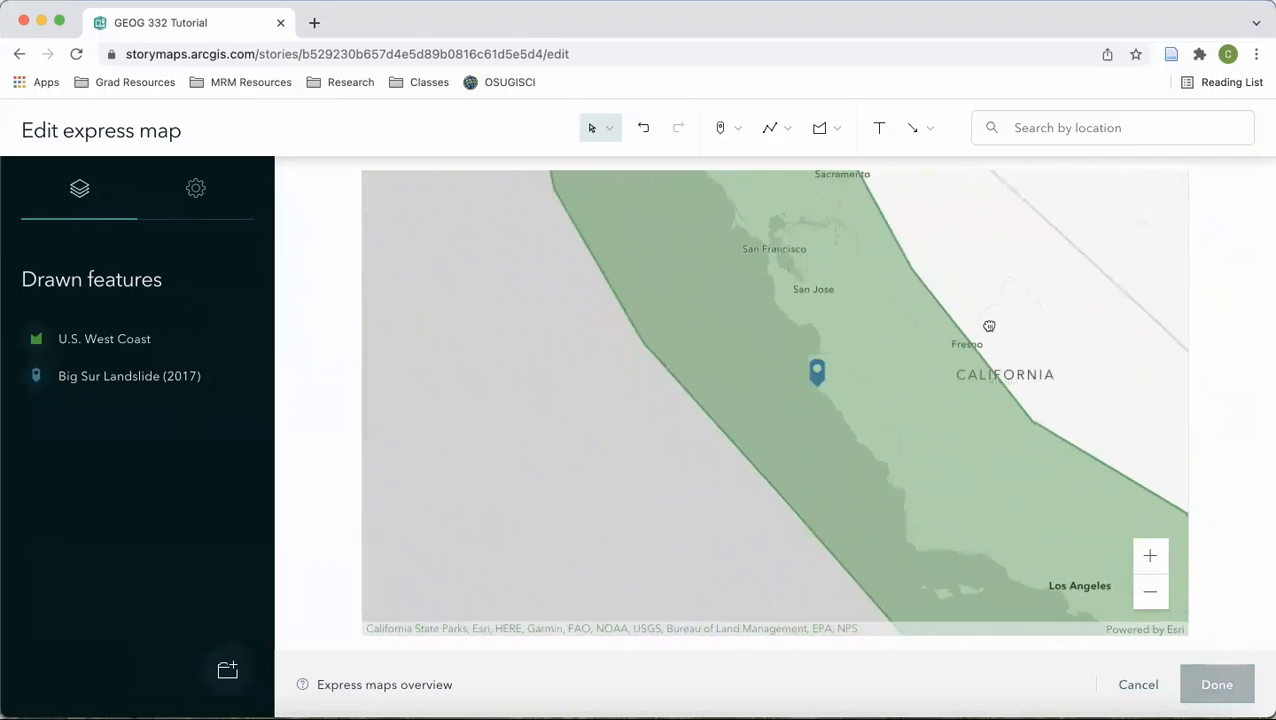
{"action": "left_click_drag", "start_coordinate": [989, 326], "coordinate": [845, 343]}
{"action": "scroll", "coordinate": [928, 333], "scroll_direction": "down", "scroll_amount": 4}
{"action": "scroll", "coordinate": [845, 343], "scroll_direction": "down", "scroll_amount": 2}
{"action": "left_click", "coordinate": [668, 358]}
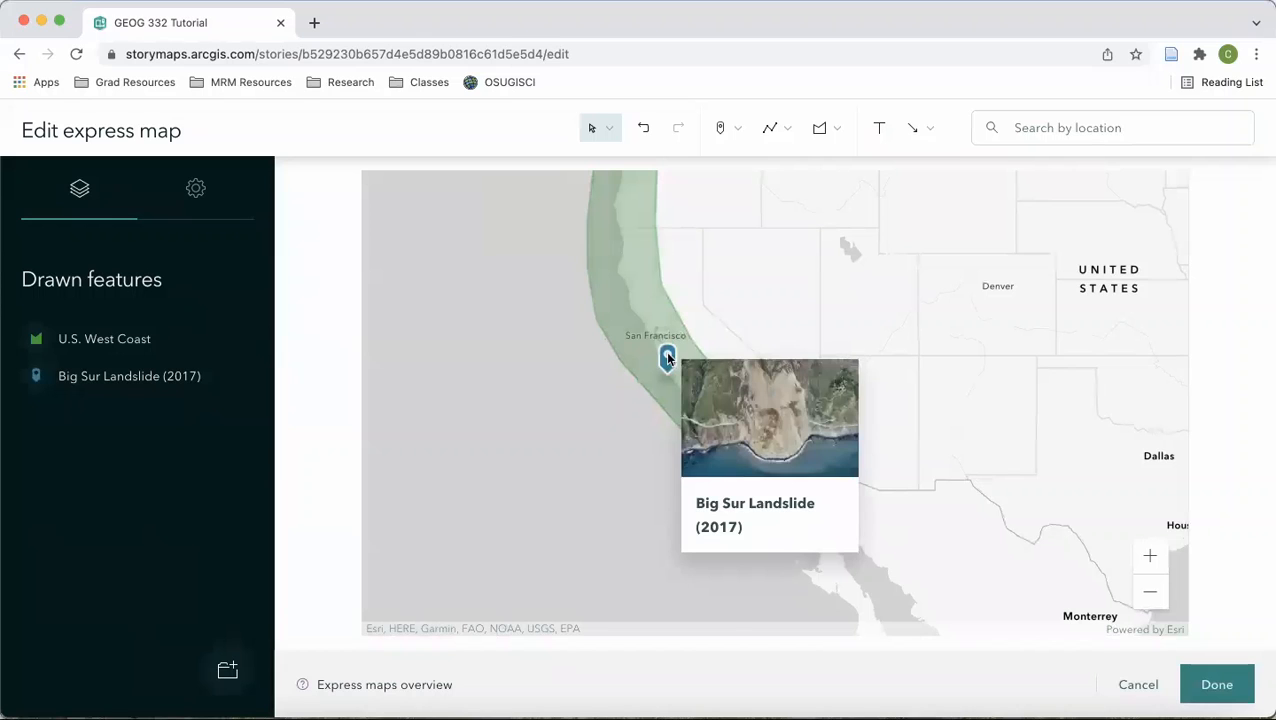
{"action": "left_click", "coordinate": [574, 437]}
Compare the pop-ups of the U.S. West Coast area and the landslide point at a continental extent
{"action": "scroll", "coordinate": [575, 439], "scroll_direction": "down", "scroll_amount": 2}
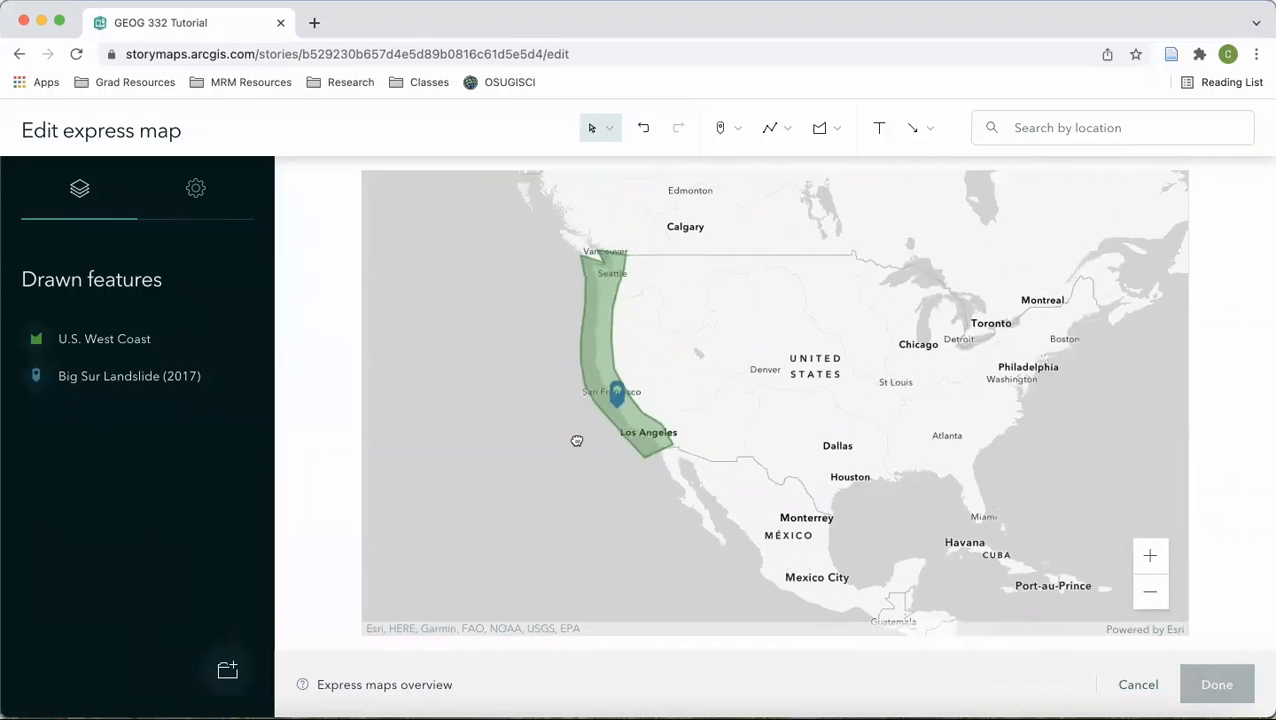
{"action": "scroll", "coordinate": [576, 441], "scroll_direction": "down", "scroll_amount": 1}
{"action": "left_click", "coordinate": [612, 288]}
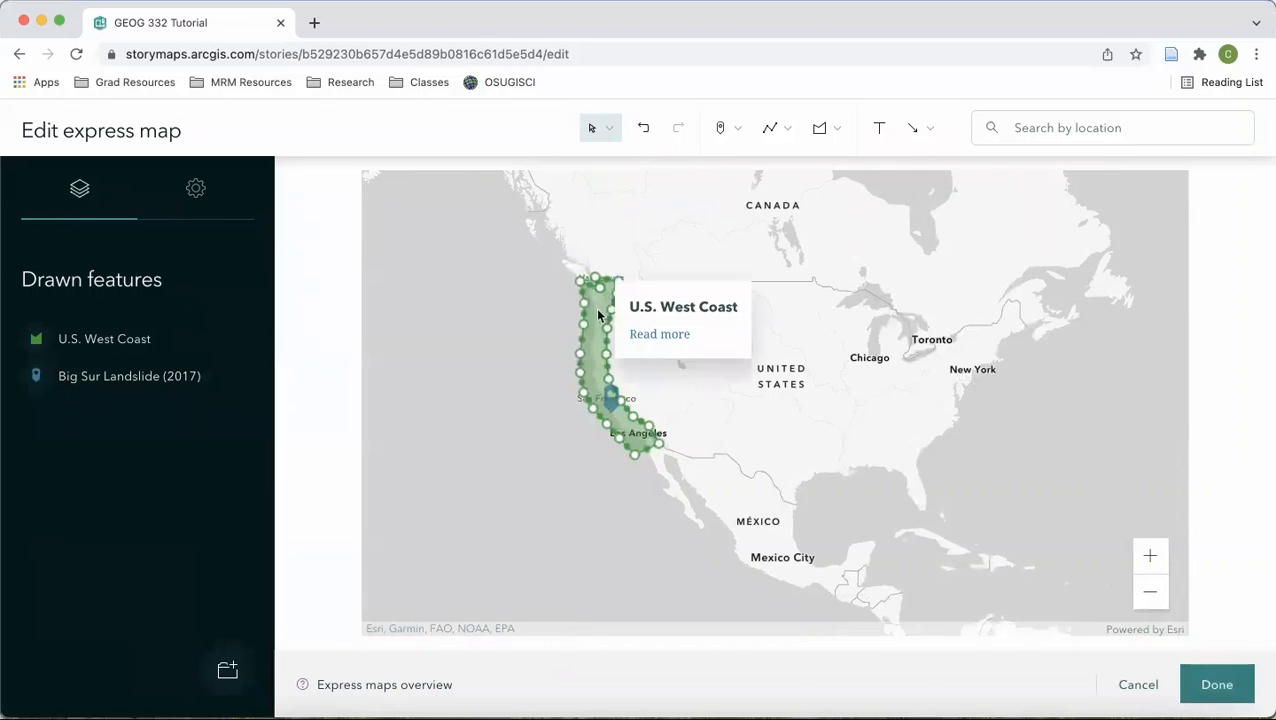
{"action": "left_click", "coordinate": [621, 447]}
{"action": "left_click", "coordinate": [610, 405]}
{"action": "left_click", "coordinate": [612, 399]}
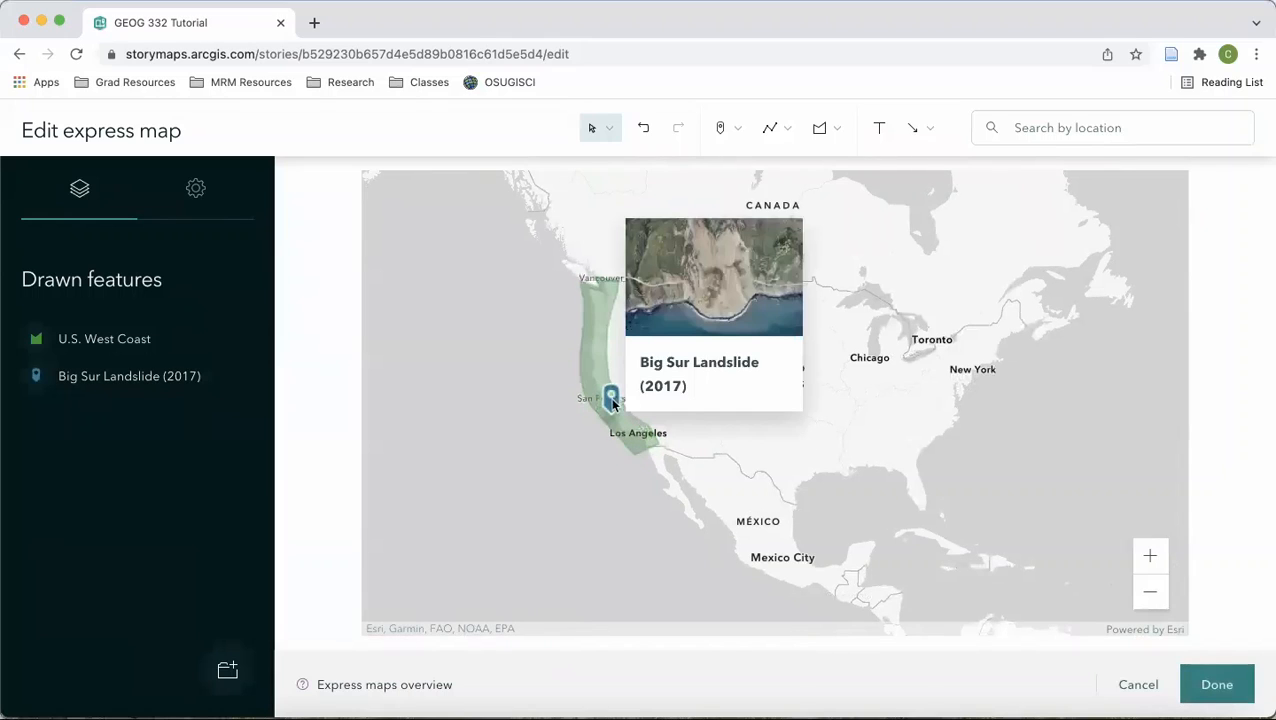
{"action": "left_click", "coordinate": [613, 403]}
Add a numbered point in West Africa near the Gulf of Guinea and shift it slightly toward the coast
{"action": "left_click", "coordinate": [1001, 513]}
{"action": "left_click_drag", "start_coordinate": [1001, 513], "coordinate": [621, 513]}
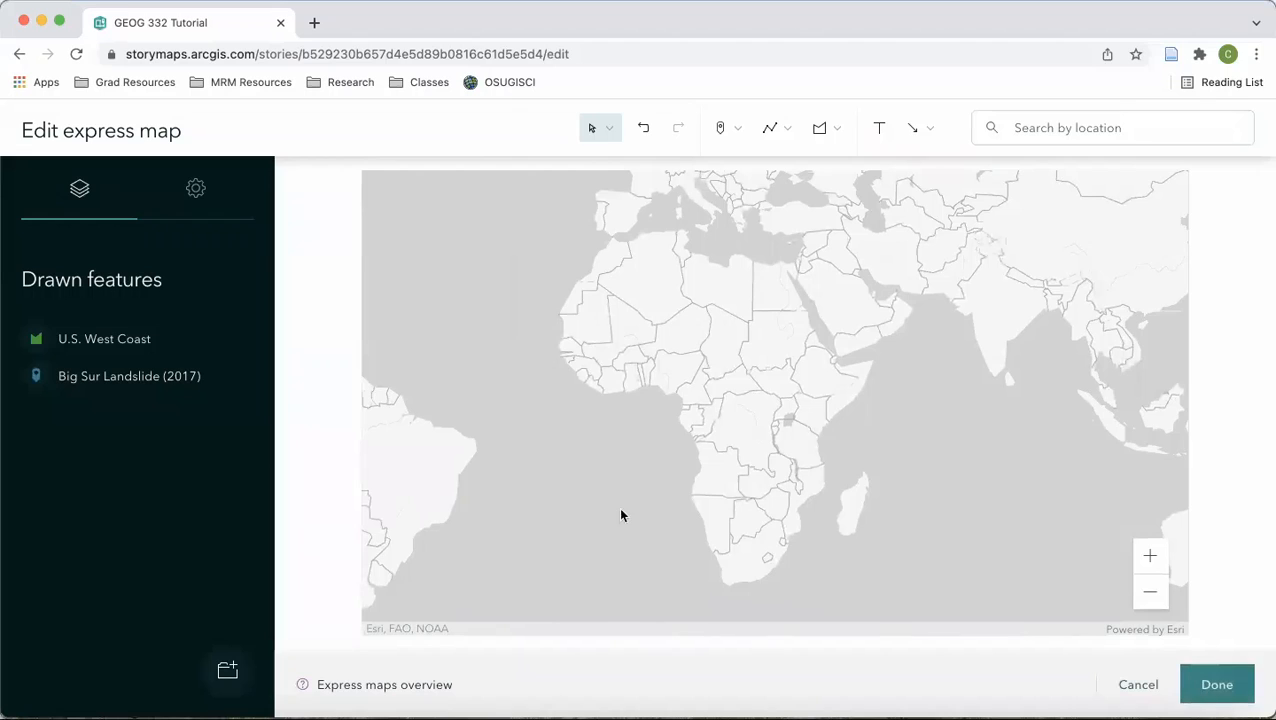
{"action": "left_click_drag", "start_coordinate": [663, 462], "coordinate": [661, 466]}
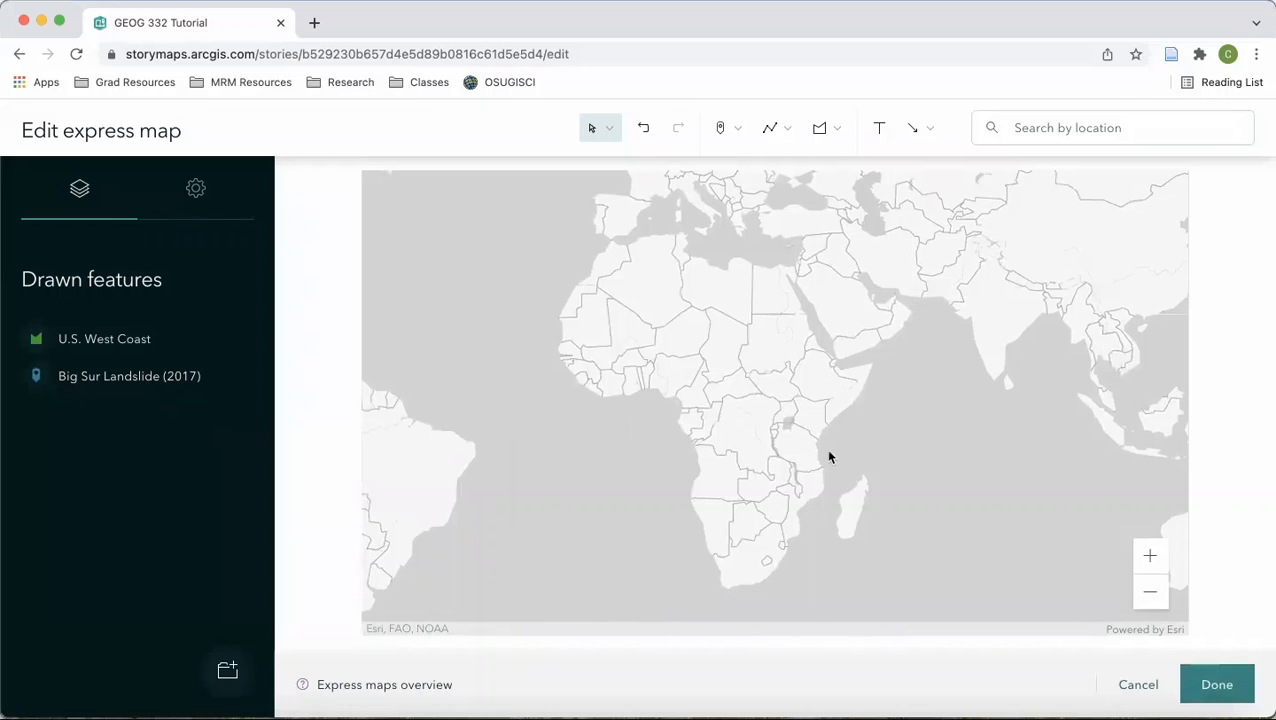
{"action": "left_click_drag", "start_coordinate": [854, 467], "coordinate": [849, 446]}
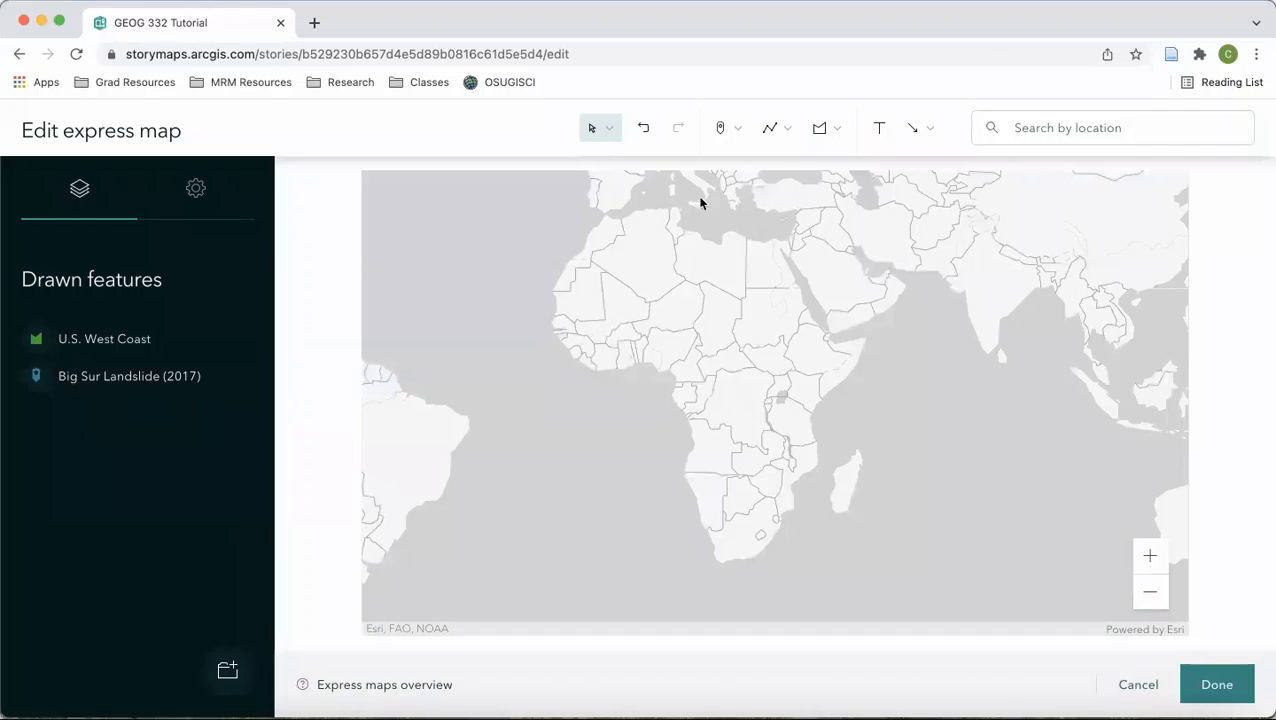
{"action": "left_click", "coordinate": [729, 134]}
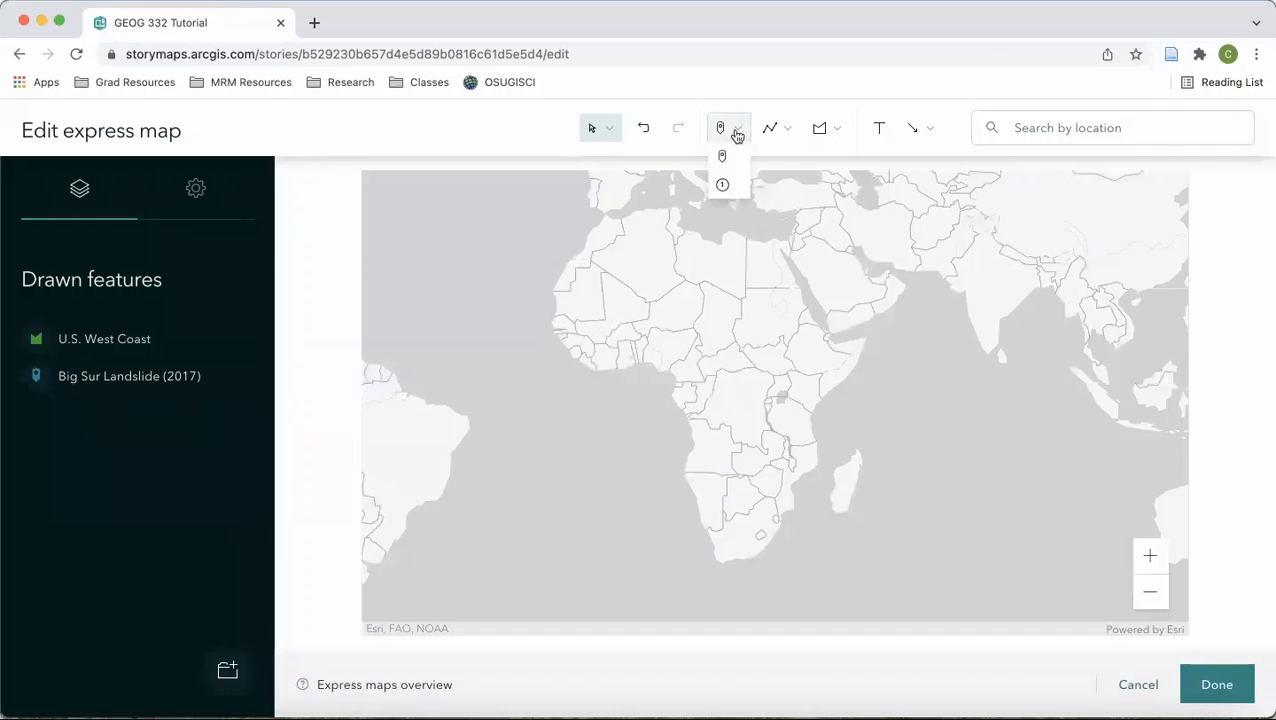
{"action": "left_click", "coordinate": [726, 188]}
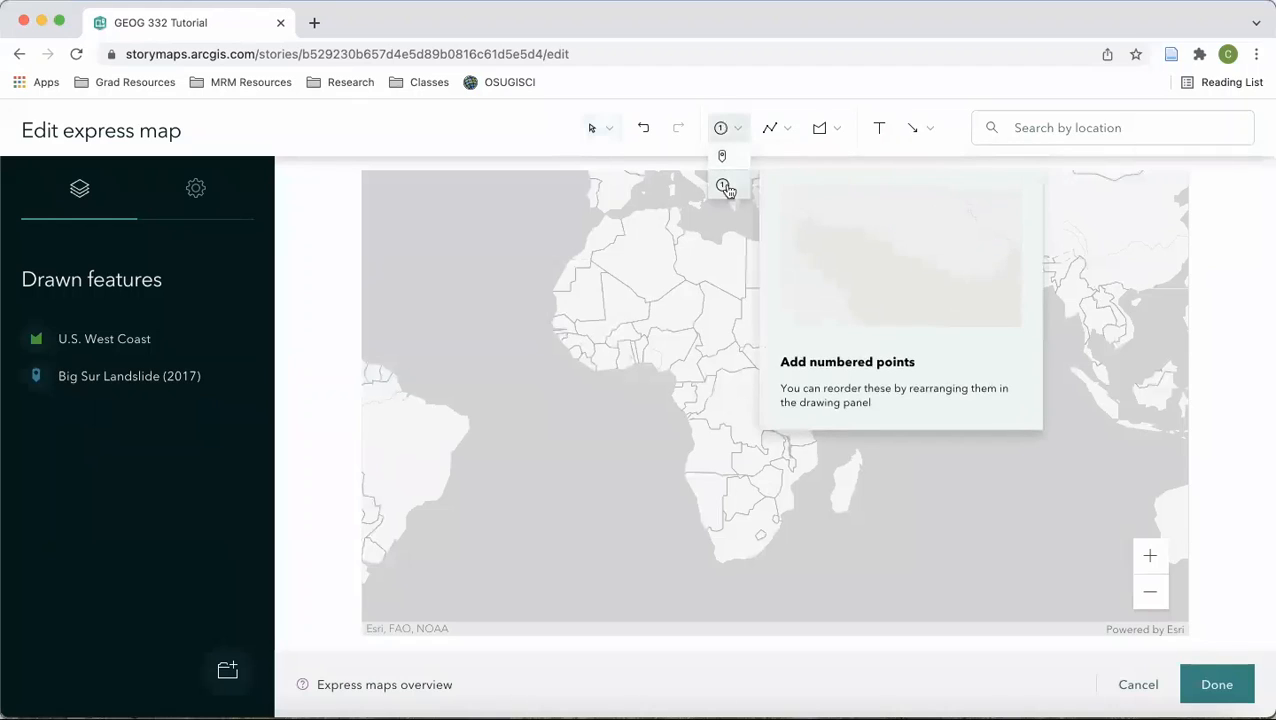
{"action": "left_click", "coordinate": [663, 359]}
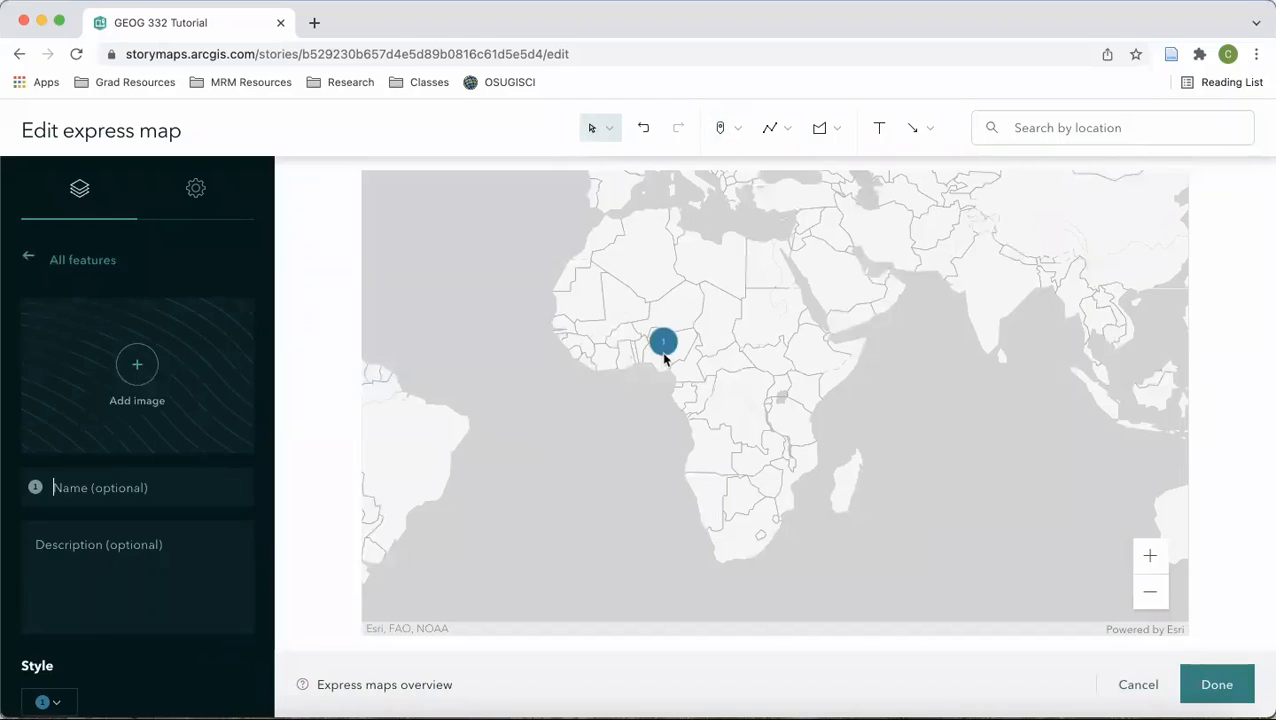
{"action": "left_click_drag", "start_coordinate": [670, 350], "coordinate": [673, 354]}
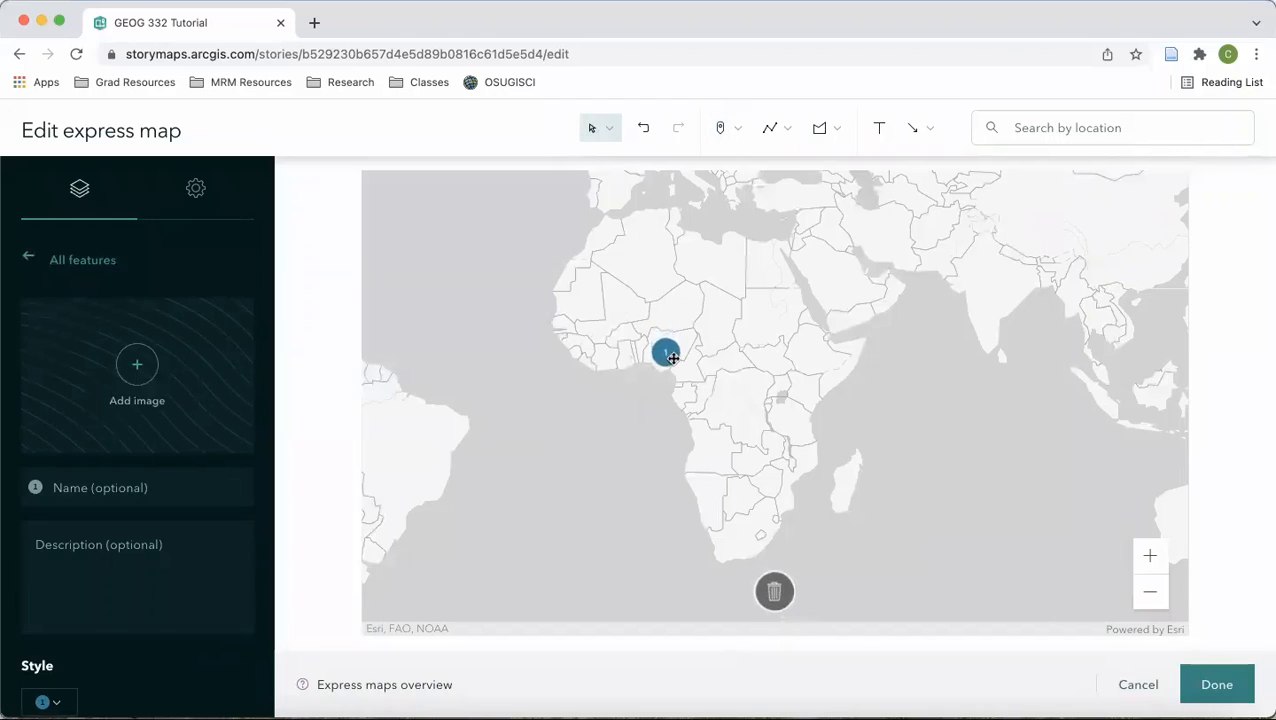
Name the first numbered point Nigeria, change its color to the red preset #FC3B36, and finish editing it
{"action": "left_click", "coordinate": [97, 473]}
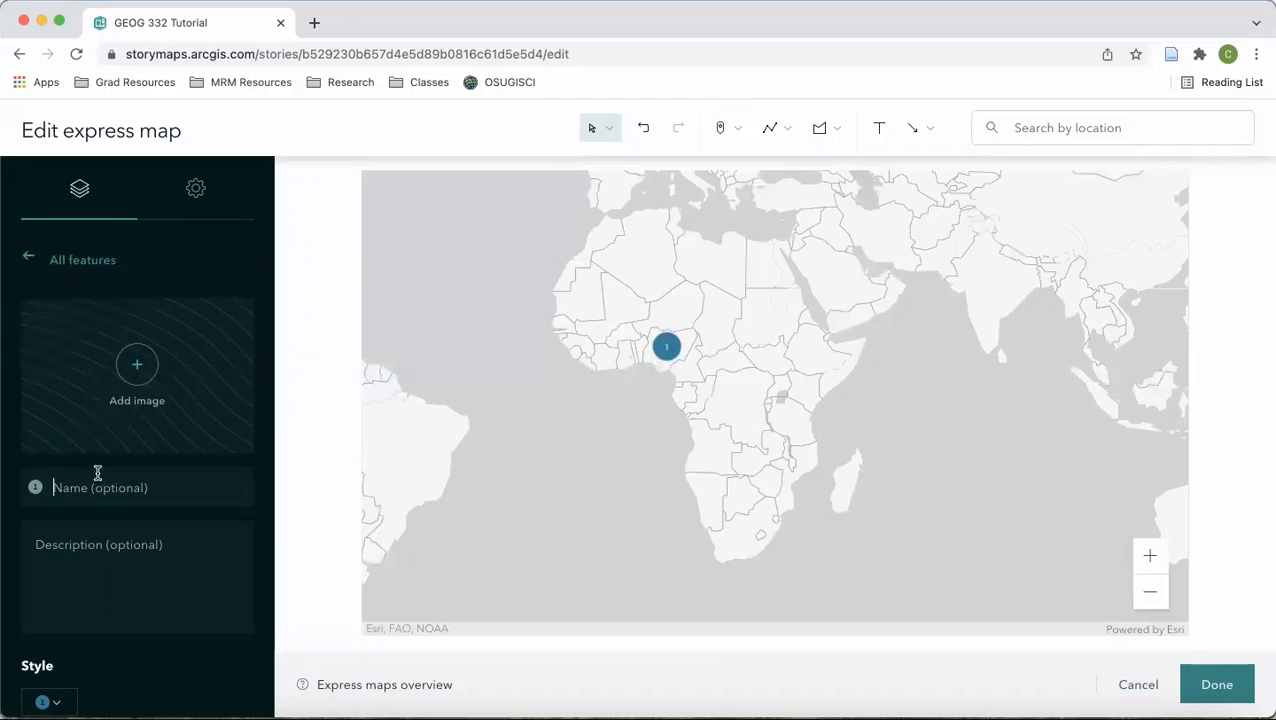
{"action": "type", "text": "Nigeria"}
{"action": "scroll", "coordinate": [70, 520], "scroll_direction": "down", "scroll_amount": 2}
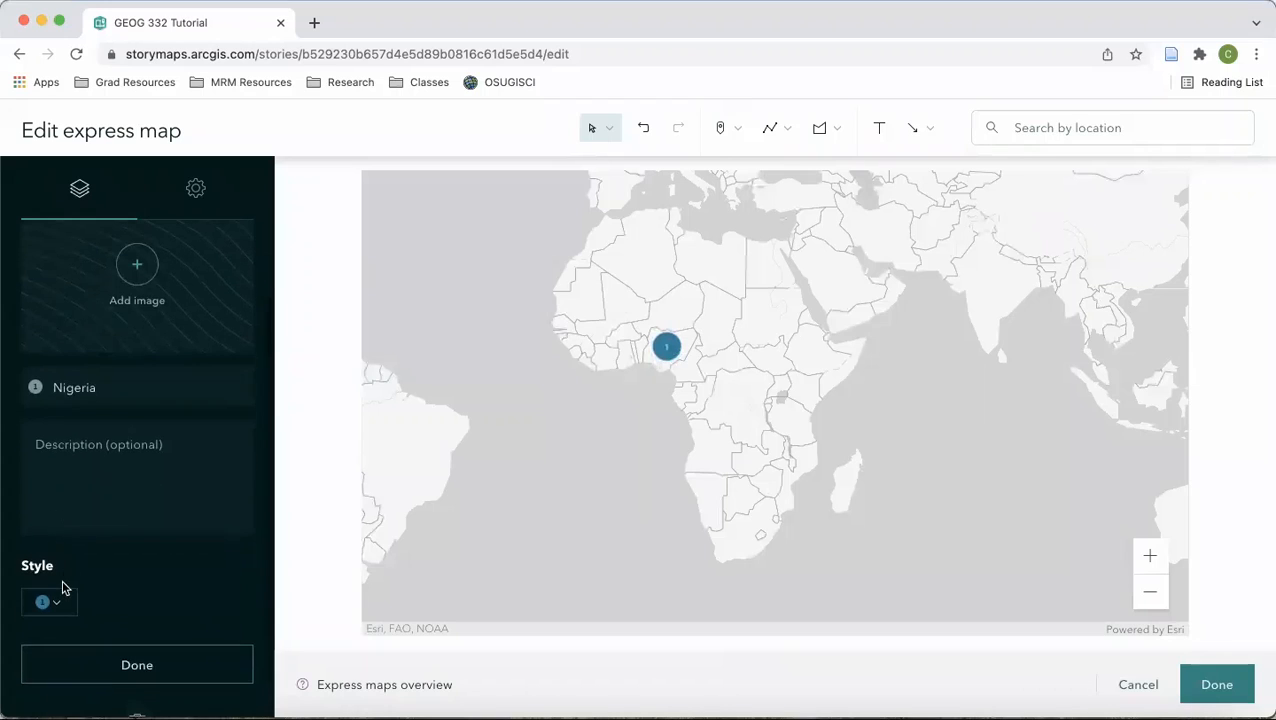
{"action": "left_click", "coordinate": [56, 602]}
{"action": "left_click", "coordinate": [77, 360]}
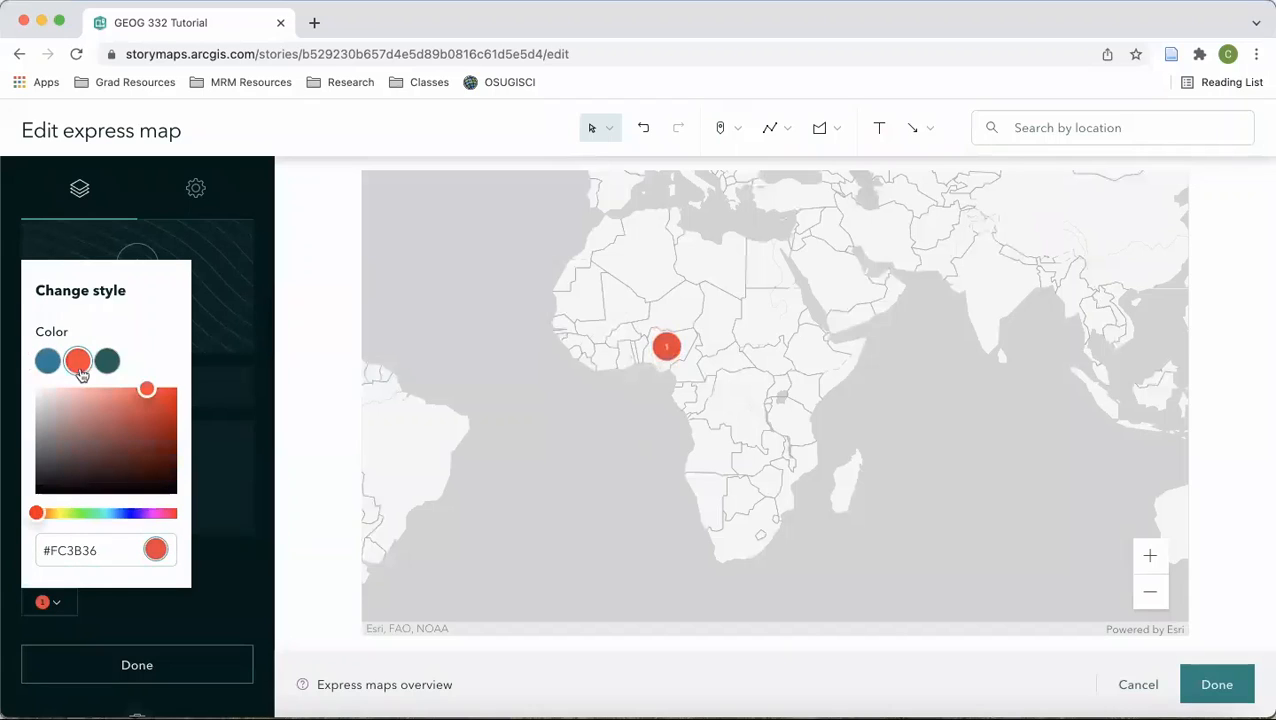
{"action": "left_click", "coordinate": [211, 610]}
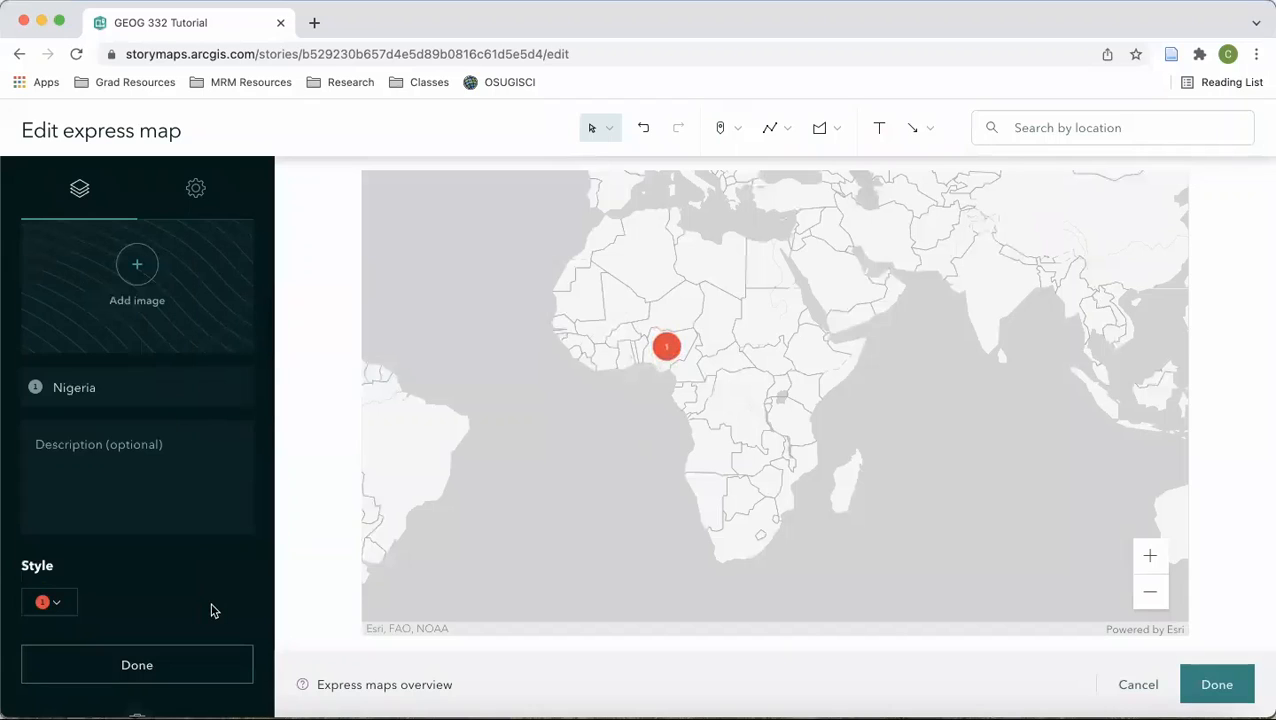
{"action": "left_click", "coordinate": [137, 665]}
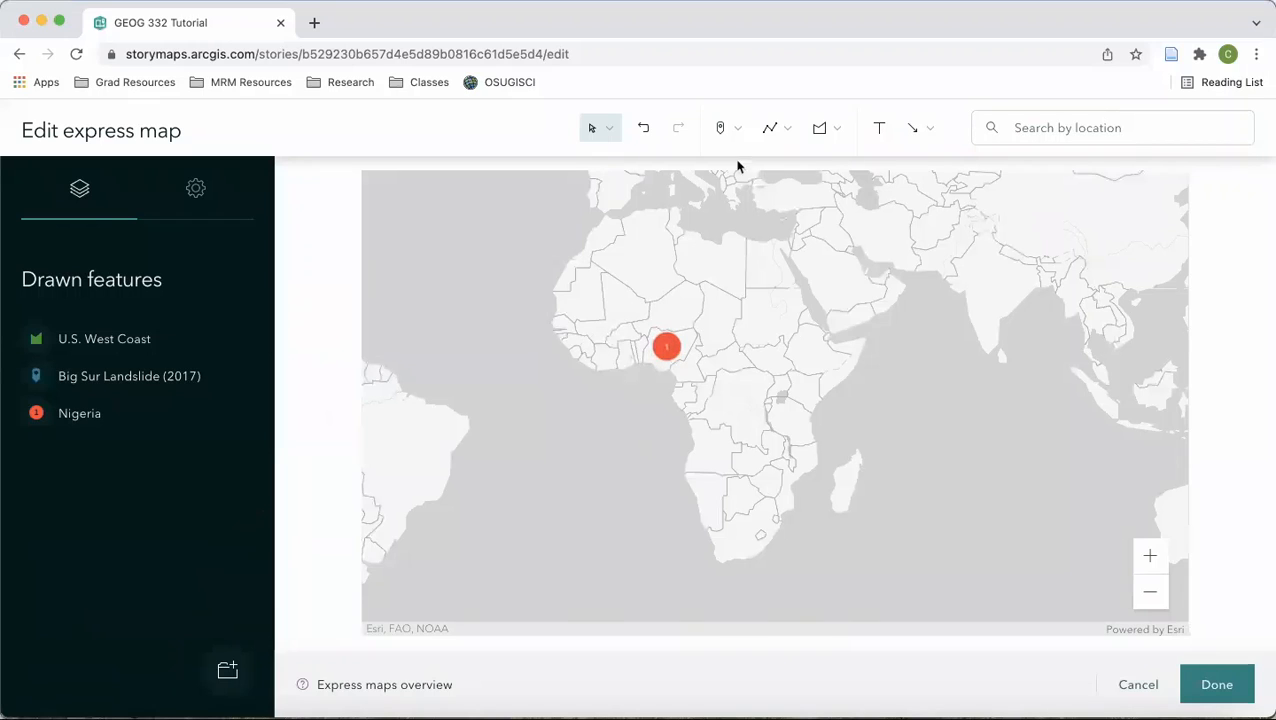
Add a second numbered point in central Africa and name it Democratic Republic of the Congo
{"action": "left_click", "coordinate": [727, 130]}
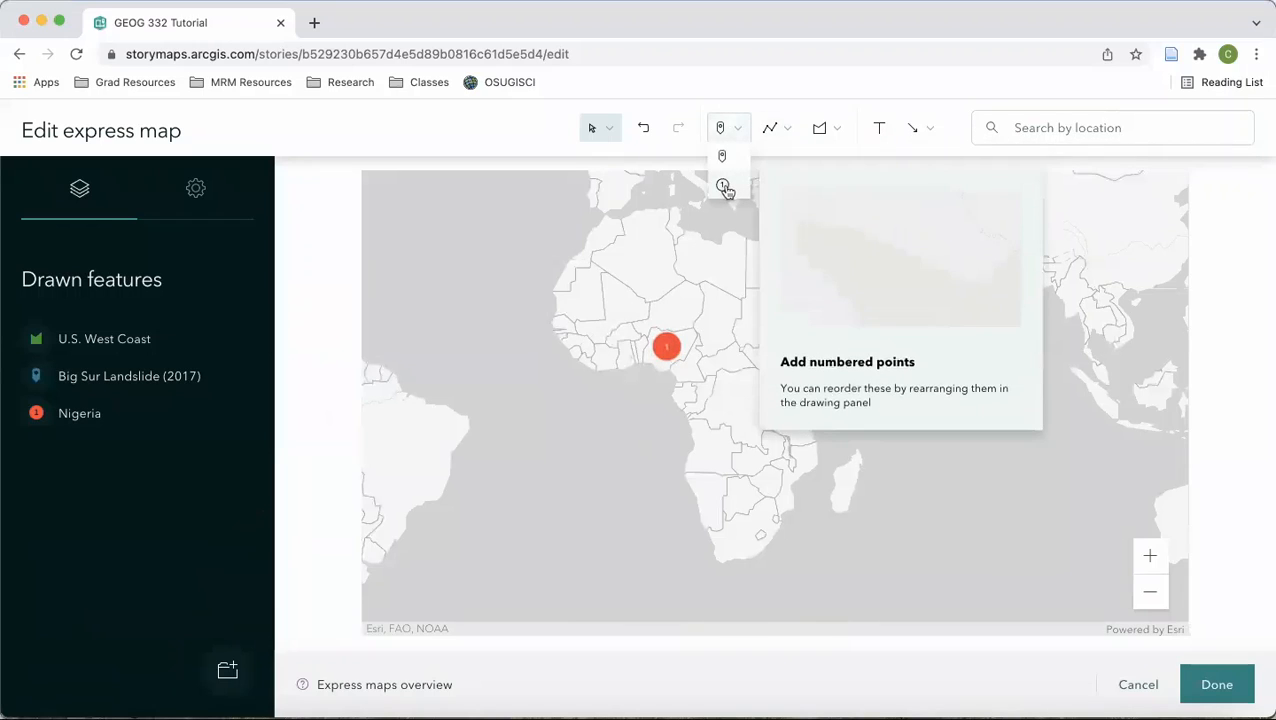
{"action": "left_click", "coordinate": [723, 187]}
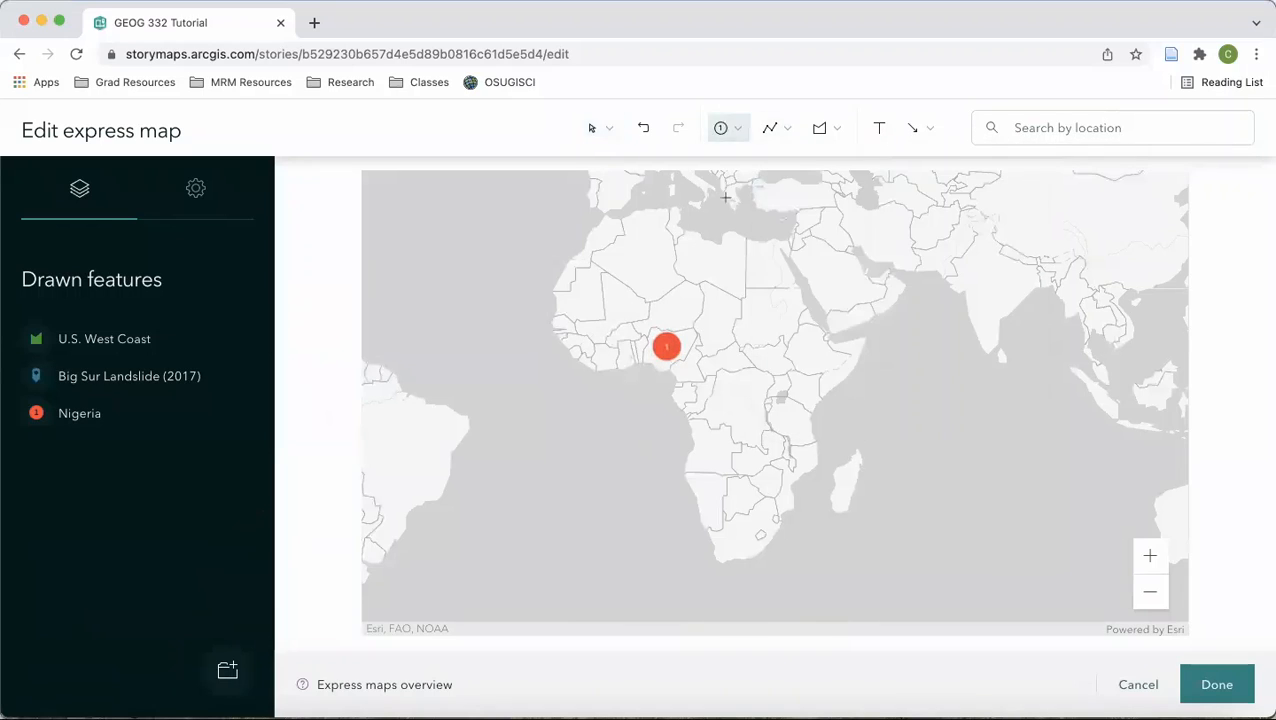
{"action": "left_click", "coordinate": [734, 415]}
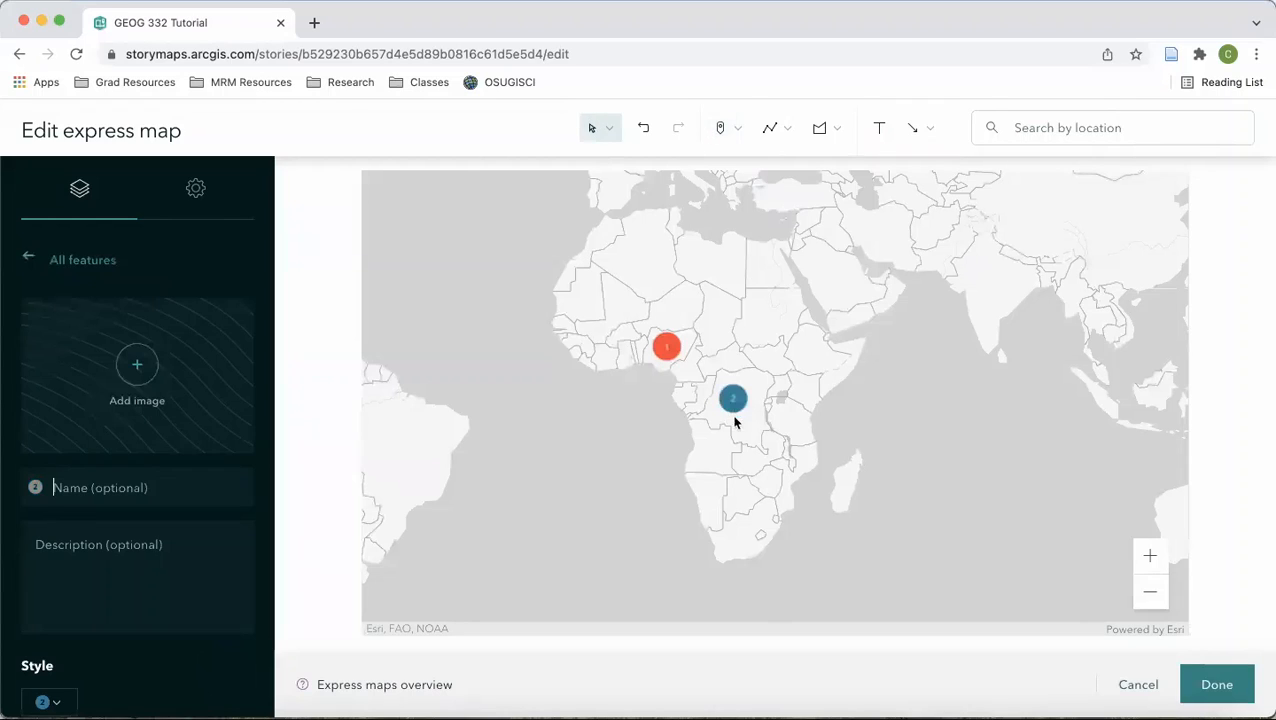
{"action": "left_click", "coordinate": [169, 500]}
{"action": "type", "text": "Dom"}
{"action": "type", "text": "mocratic Rep"}
{"action": "type", "text": "ublic of the Congo"}
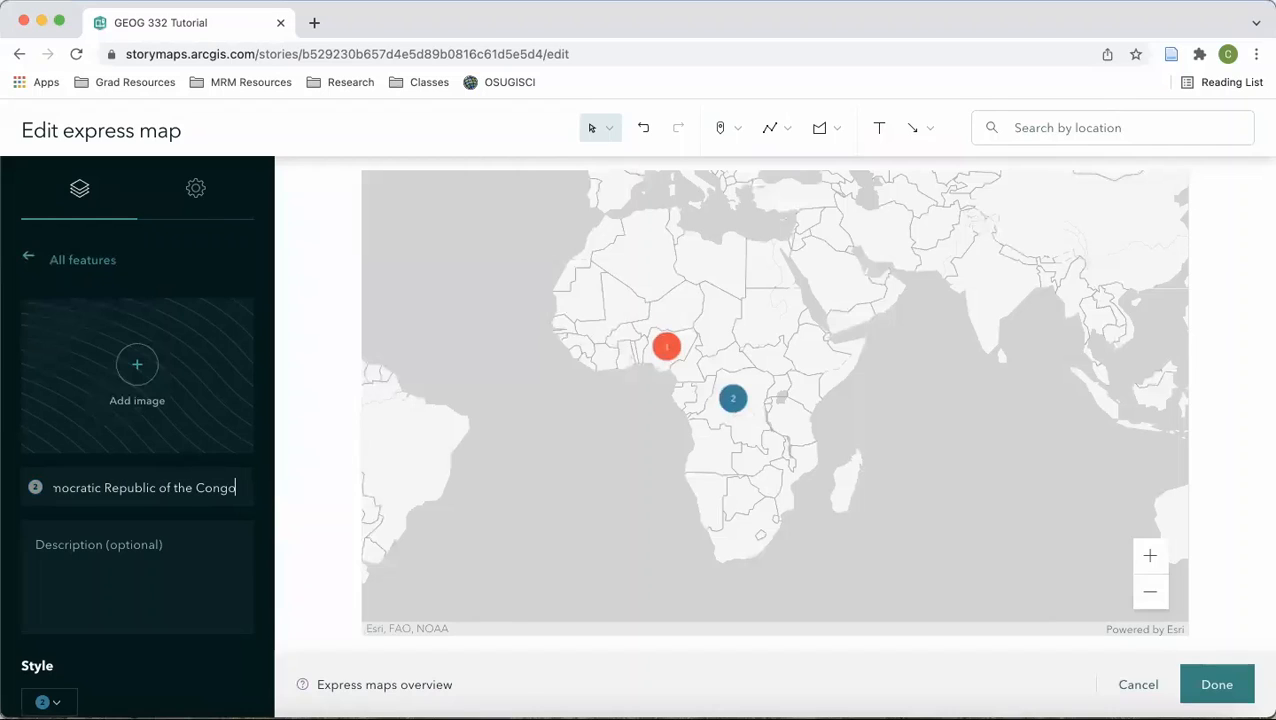
Change the Congo point's color to the red preset #FC3B36 and finish editing it
{"action": "scroll", "coordinate": [120, 573], "scroll_direction": "down", "scroll_amount": 2}
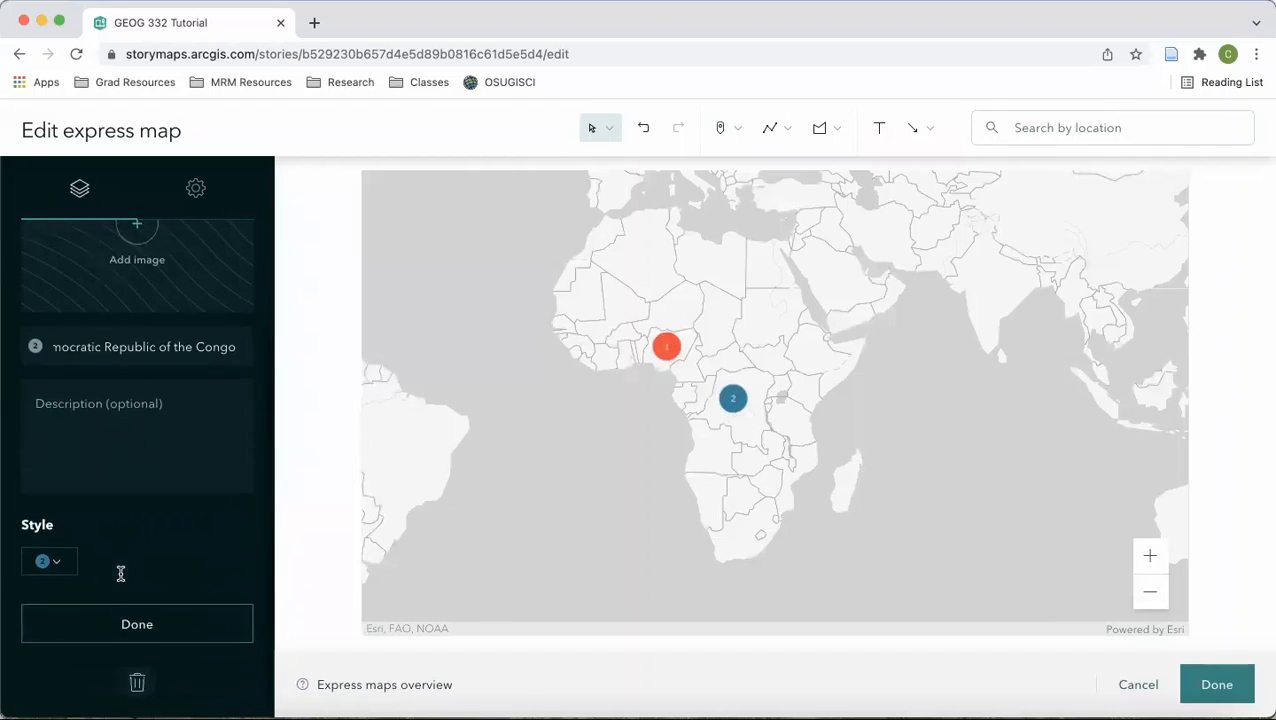
{"action": "left_click", "coordinate": [50, 561]}
{"action": "left_click", "coordinate": [77, 316]}
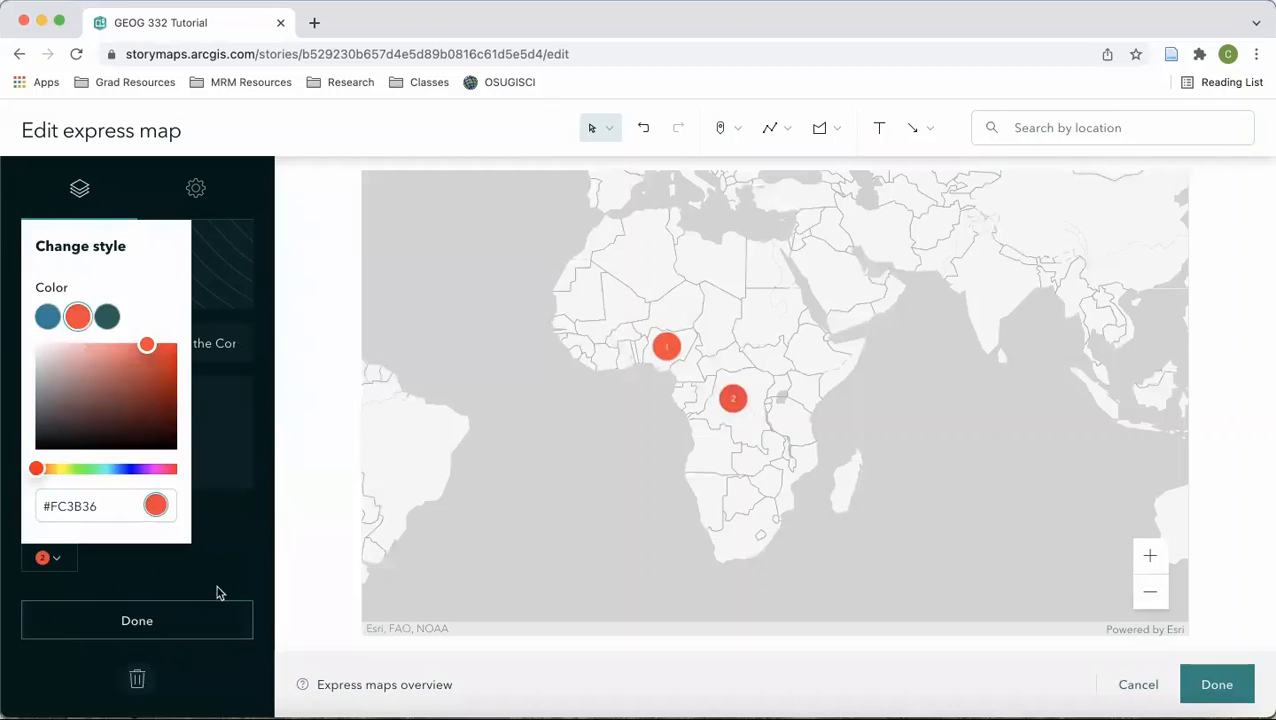
{"action": "left_click", "coordinate": [178, 626]}
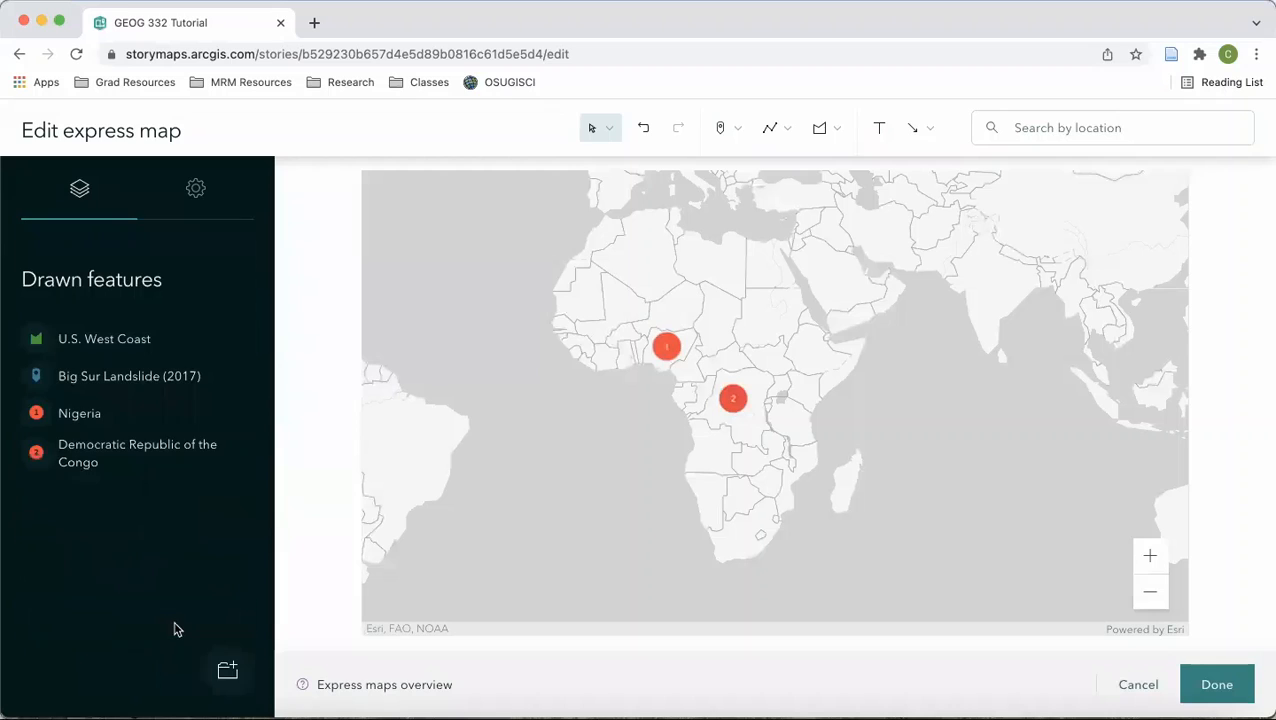
Add a third numbered point in East Africa named Tanzania, with the red preset color #FC3B36
{"action": "left_click", "coordinate": [737, 129]}
{"action": "left_click", "coordinate": [724, 187]}
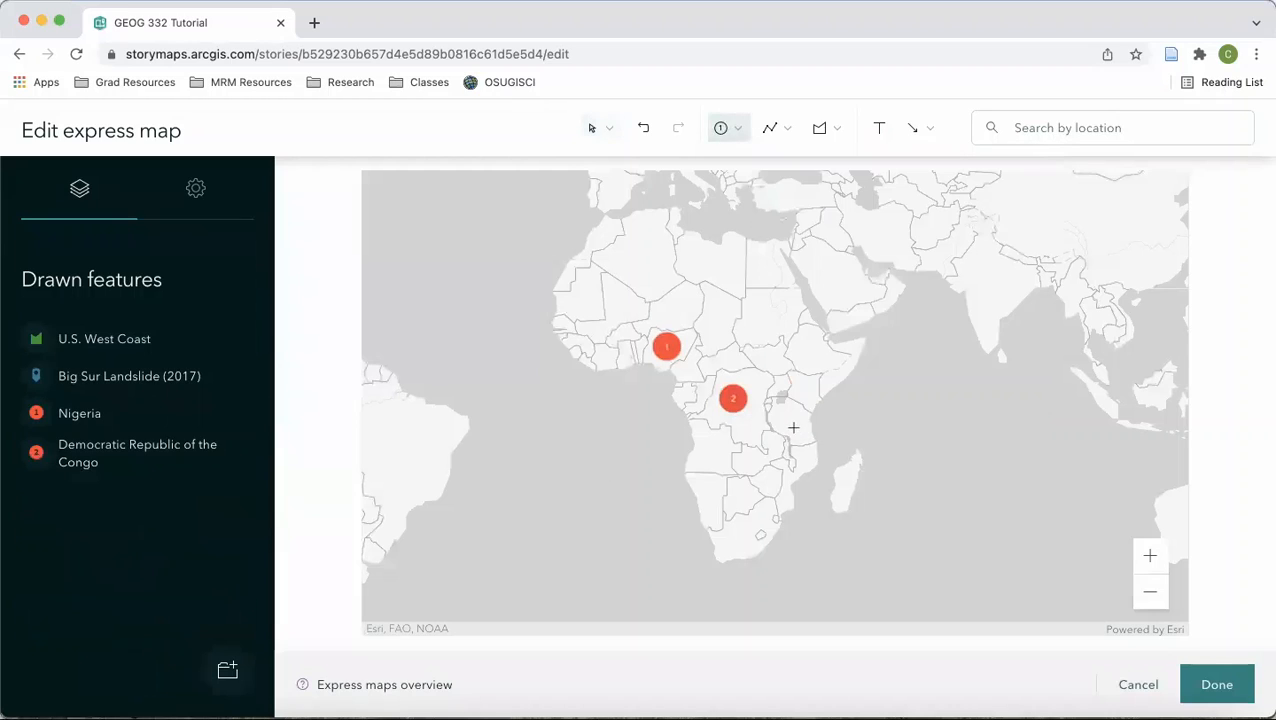
{"action": "left_click", "coordinate": [788, 428]}
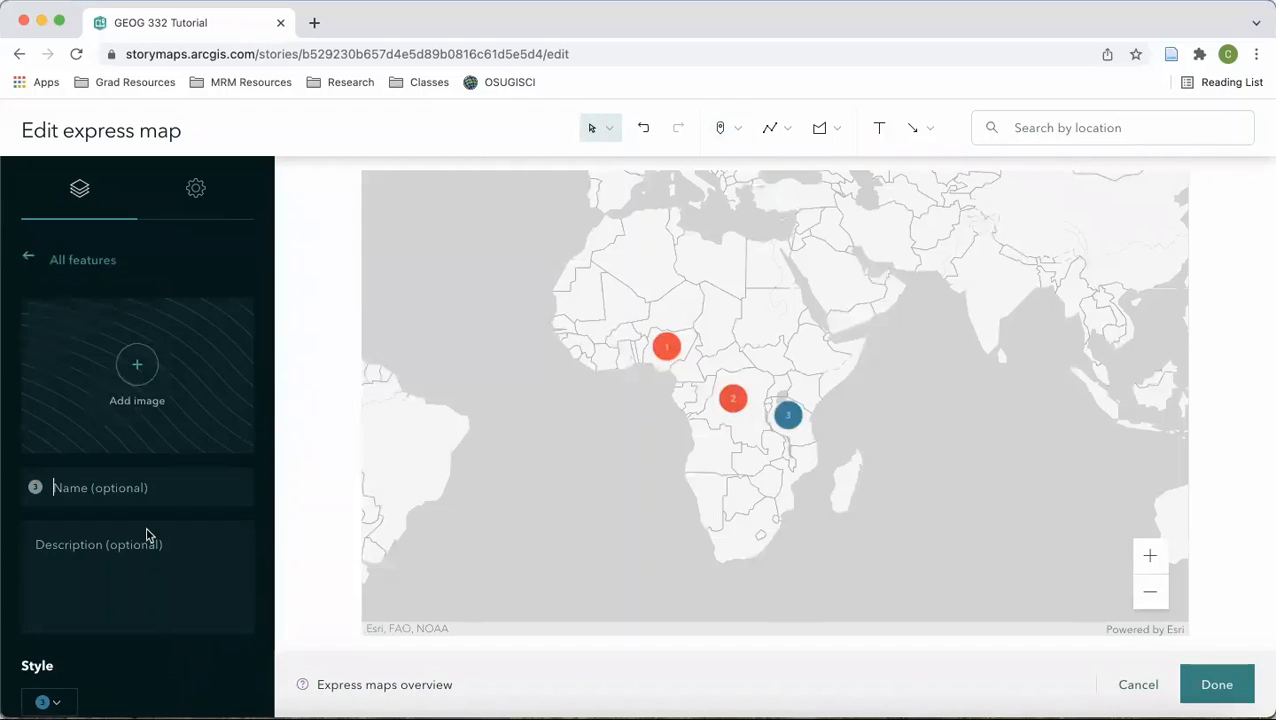
{"action": "type", "text": "Tanzania"}
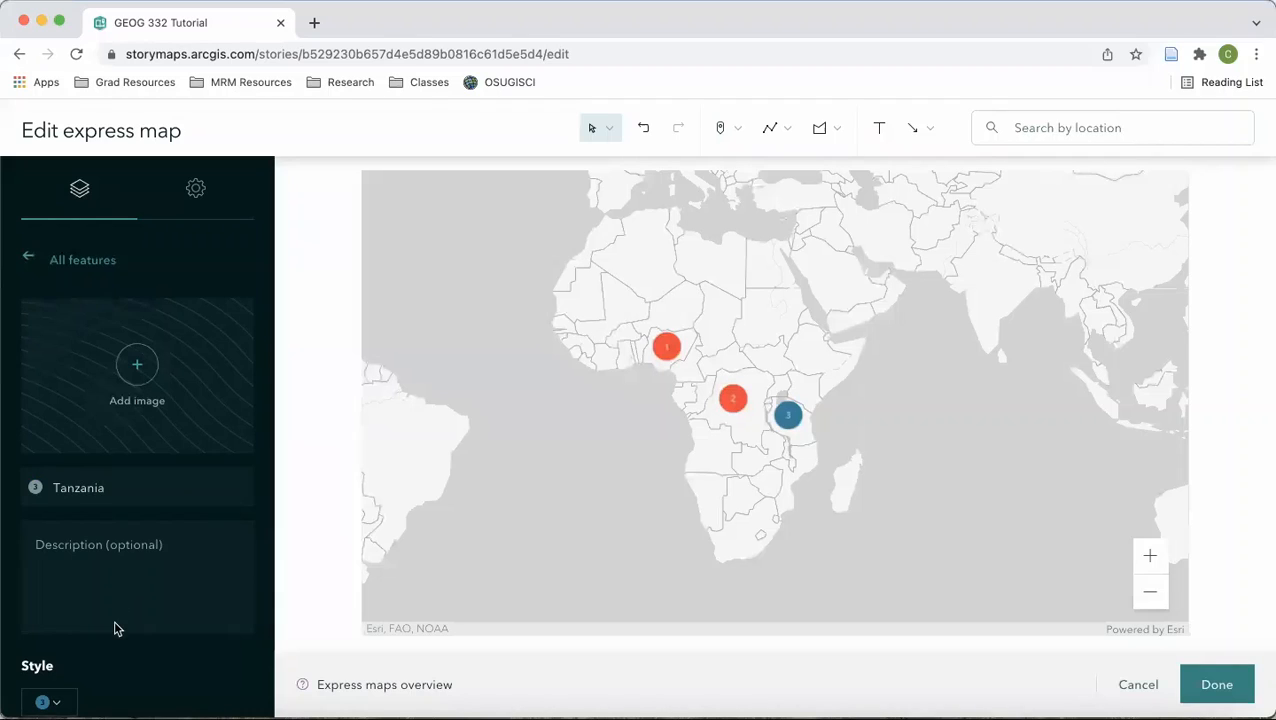
{"action": "scroll", "coordinate": [114, 627], "scroll_direction": "down", "scroll_amount": 3}
{"action": "left_click", "coordinate": [58, 580]}
{"action": "left_click", "coordinate": [78, 343]}
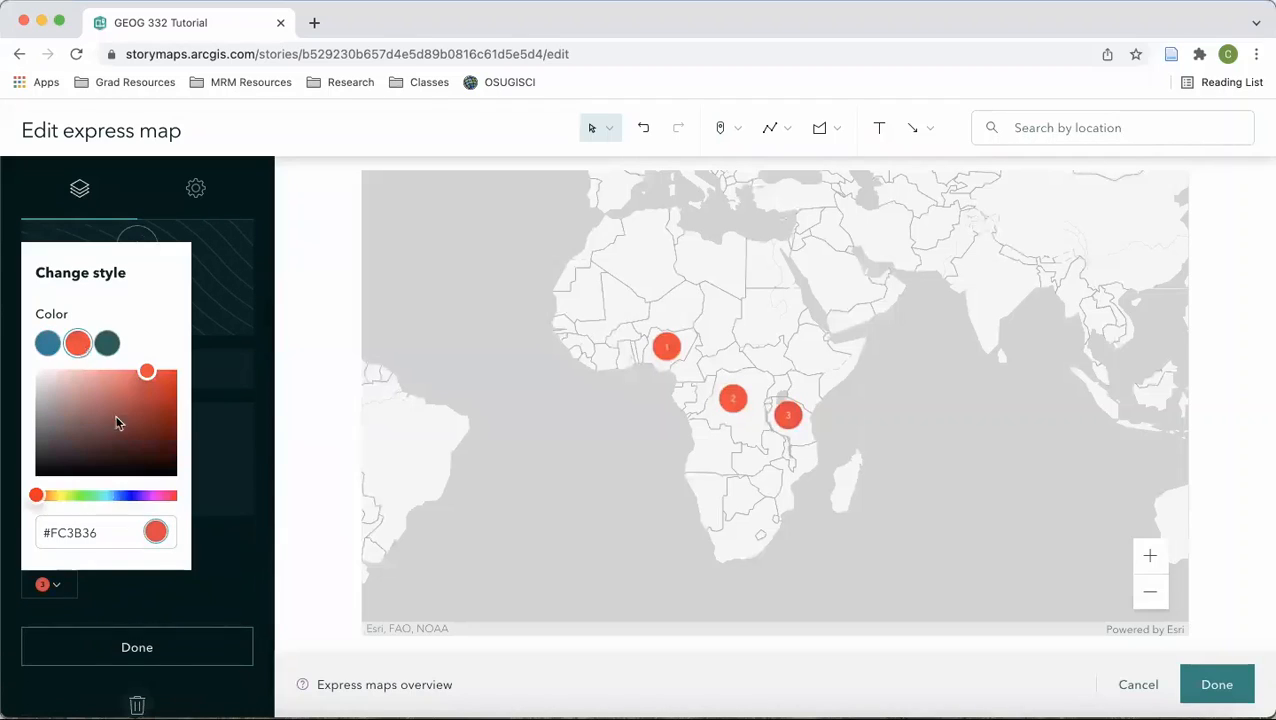
{"action": "left_click", "coordinate": [187, 650]}
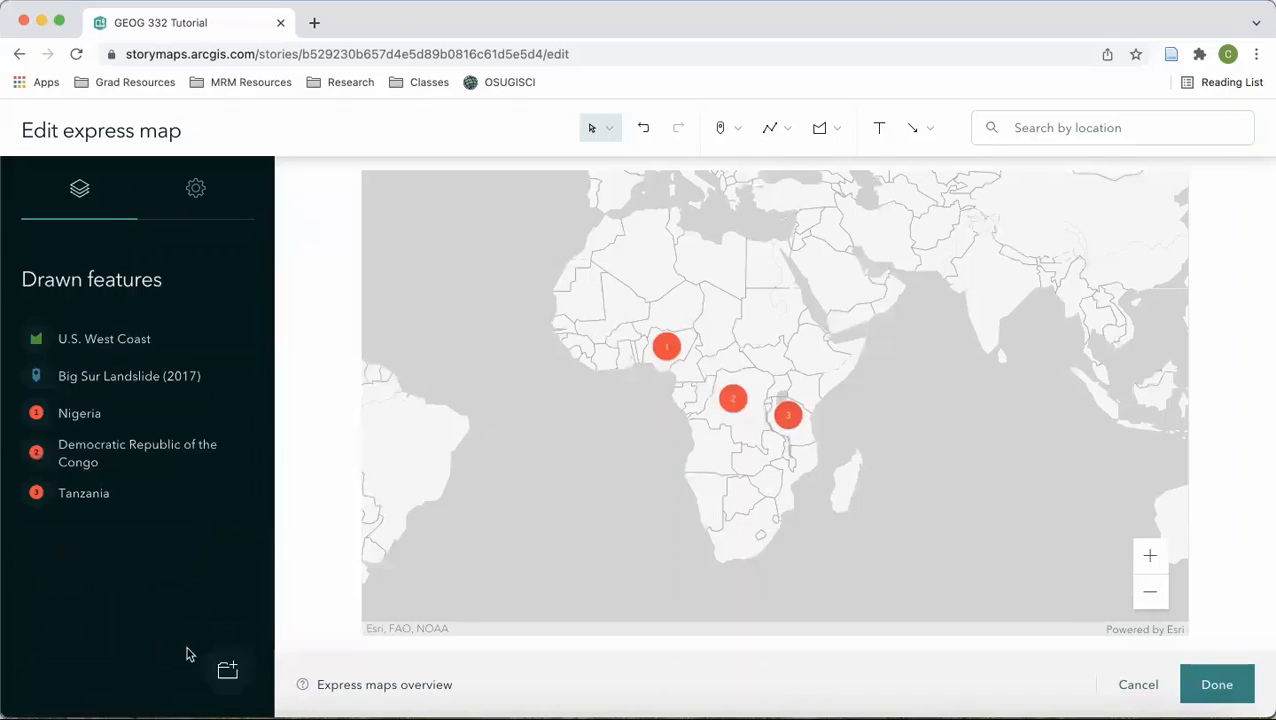
Add a fourth numbered point on the southeast African coast named Mozambique, in the same red preset color as the other numbered points
{"action": "left_click", "coordinate": [722, 128]}
{"action": "left_click", "coordinate": [722, 187]}
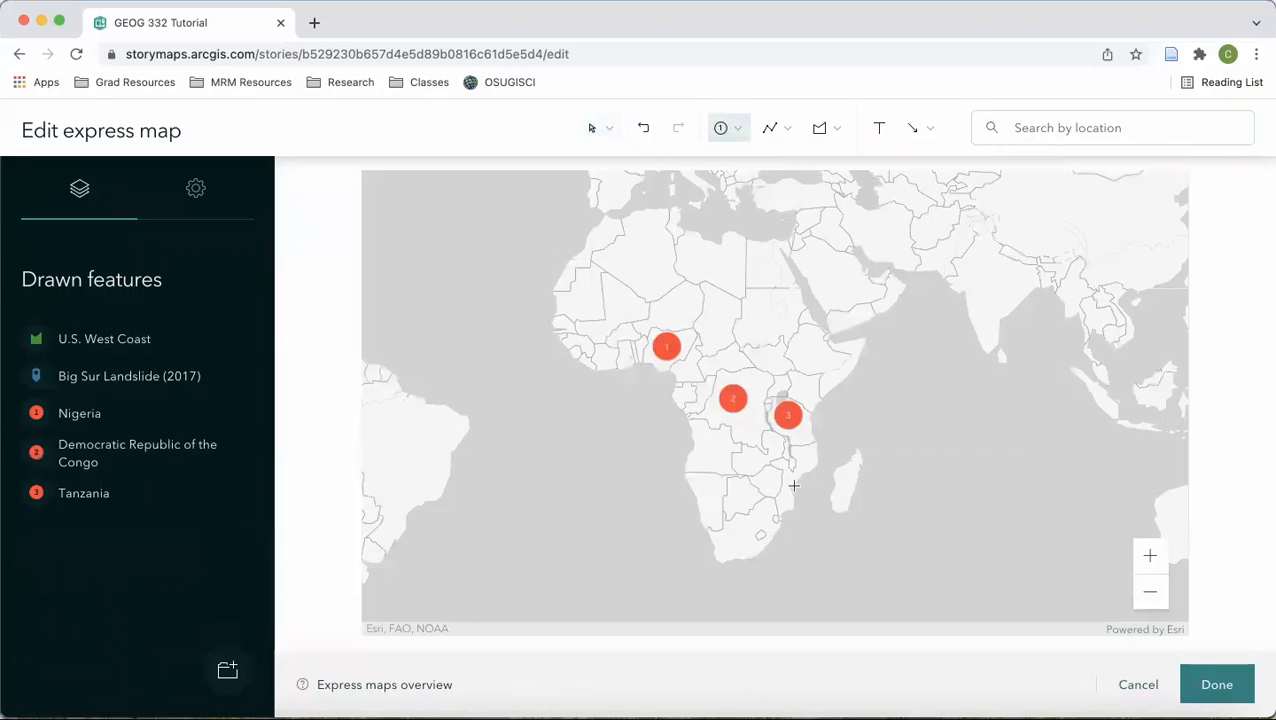
{"action": "left_click", "coordinate": [796, 479]}
{"action": "left_click", "coordinate": [195, 477]}
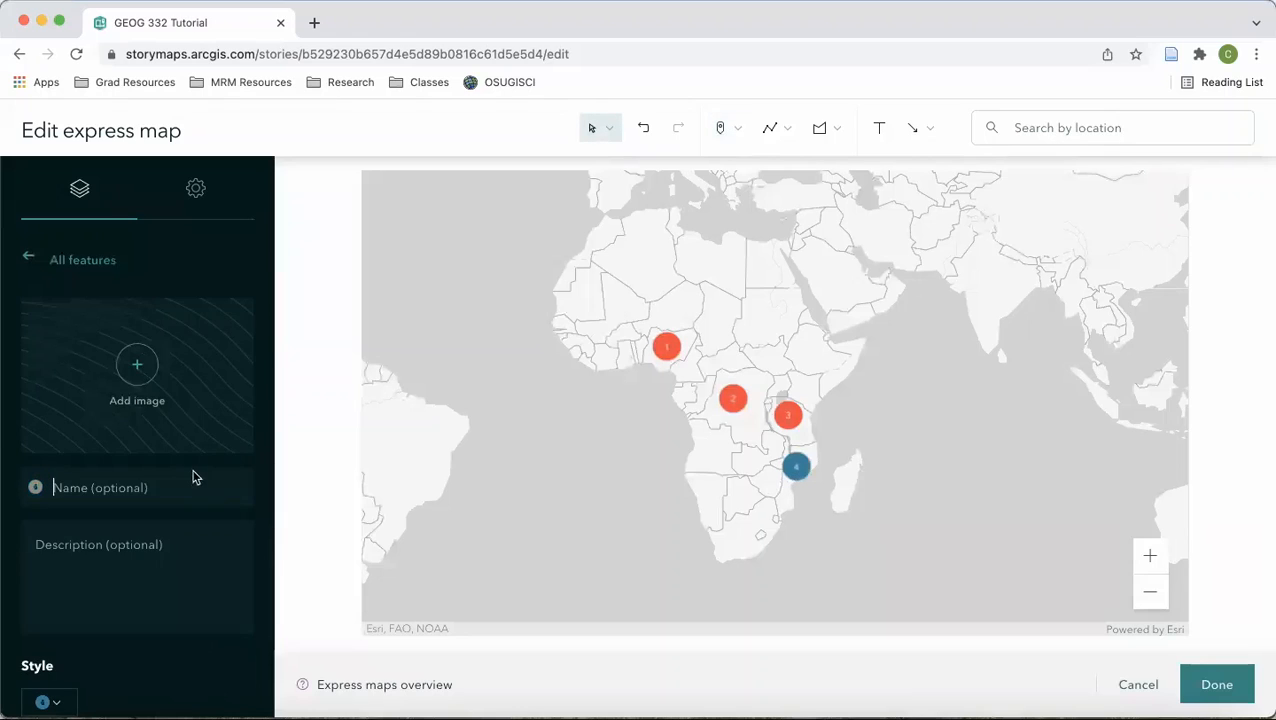
{"action": "type", "text": "Mozambique"}
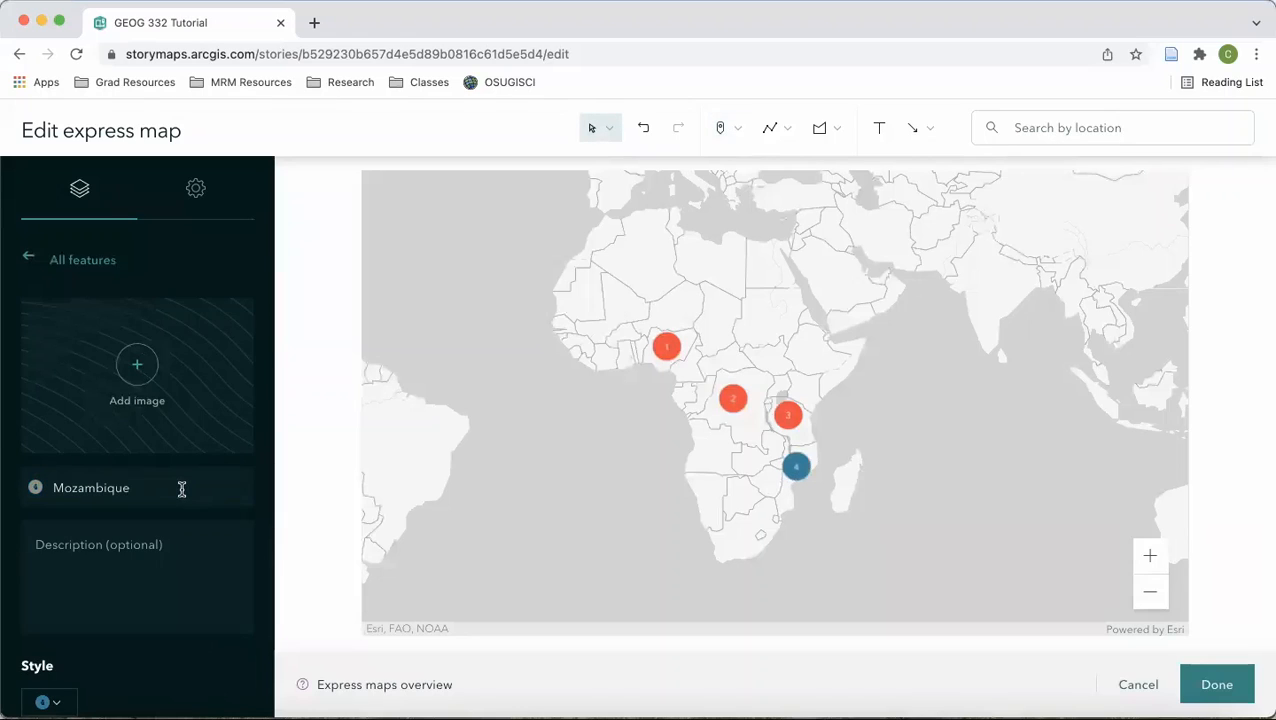
{"action": "scroll", "coordinate": [43, 590], "scroll_direction": "down", "scroll_amount": 2}
{"action": "left_click", "coordinate": [43, 570]}
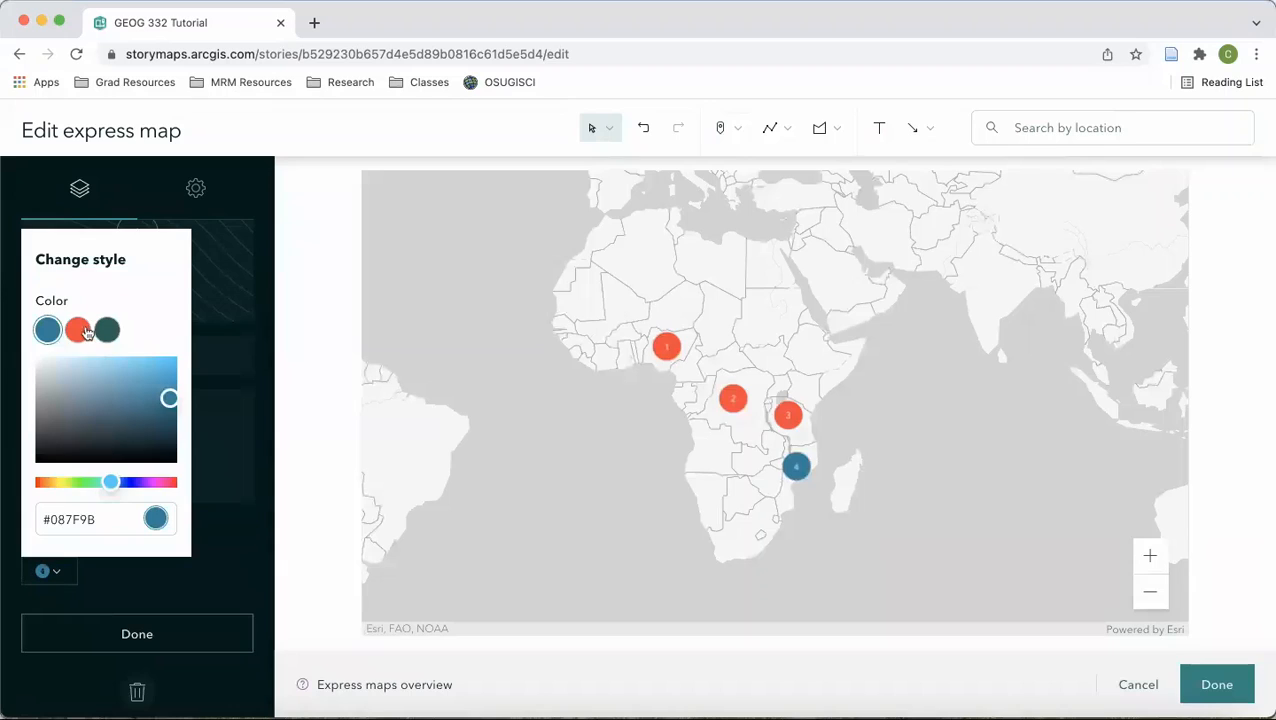
{"action": "left_click", "coordinate": [80, 332]}
{"action": "left_click", "coordinate": [185, 636]}
{"action": "left_click", "coordinate": [185, 636]}
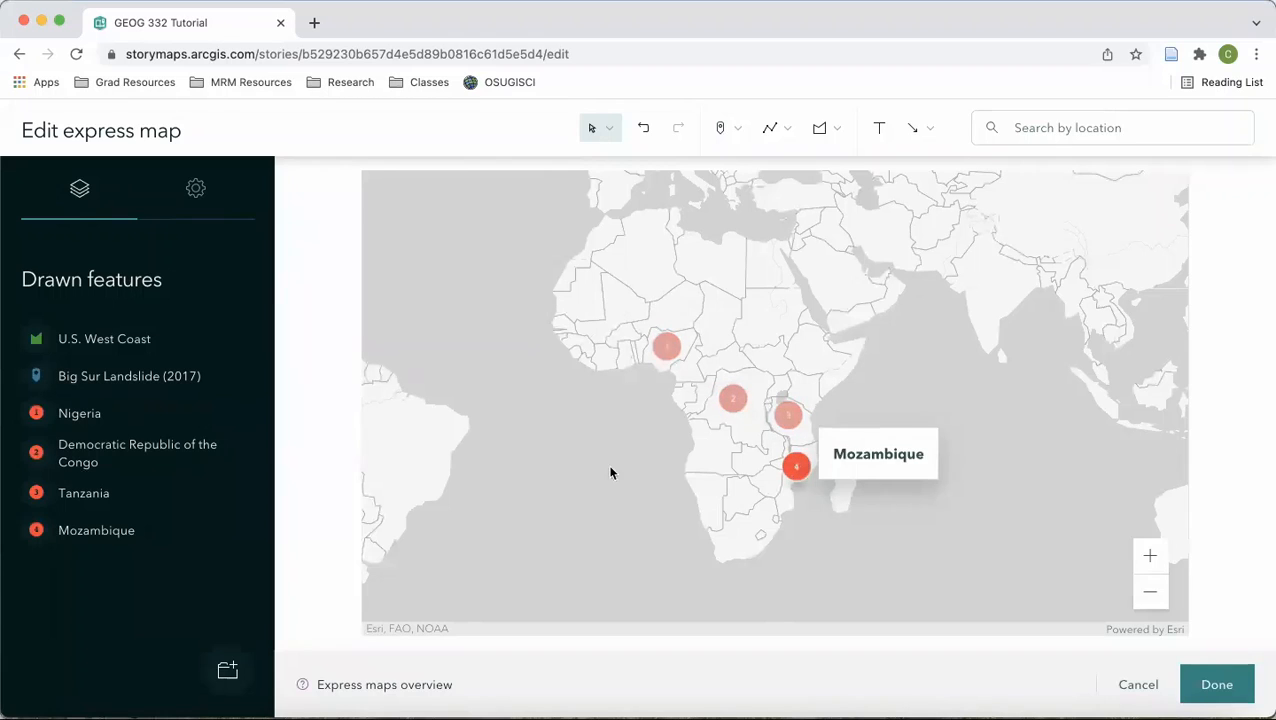
Draw a black single-headed arrow annotation from the Atlantic off West Africa to the Nigeria point, keeping the solid line stroke
{"action": "left_click", "coordinate": [916, 131]}
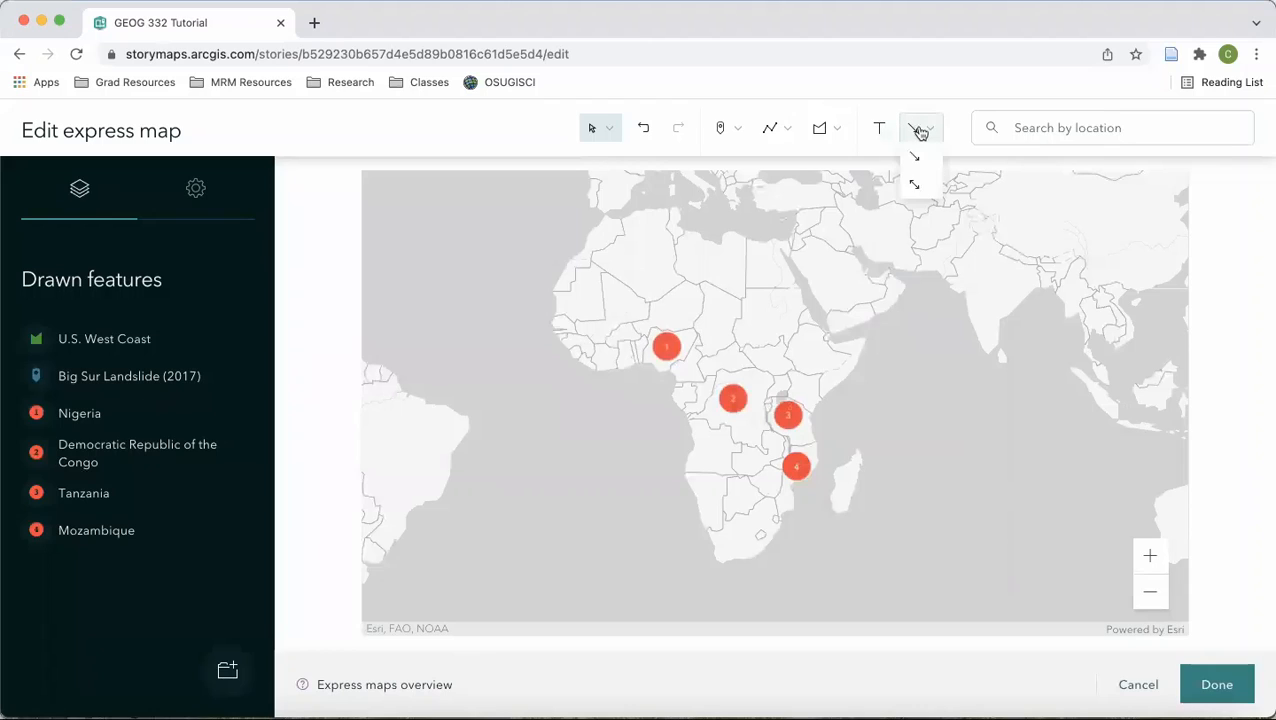
{"action": "left_click", "coordinate": [916, 162]}
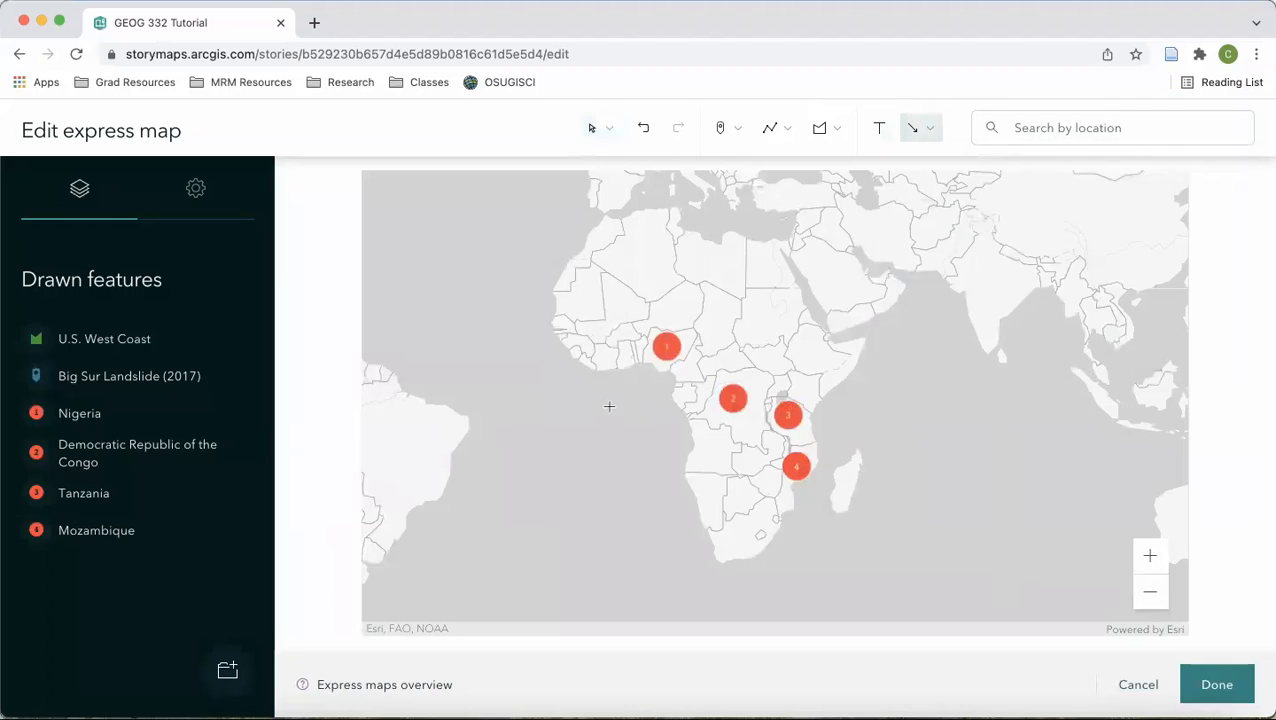
{"action": "left_click_drag", "start_coordinate": [609, 406], "coordinate": [700, 332]}
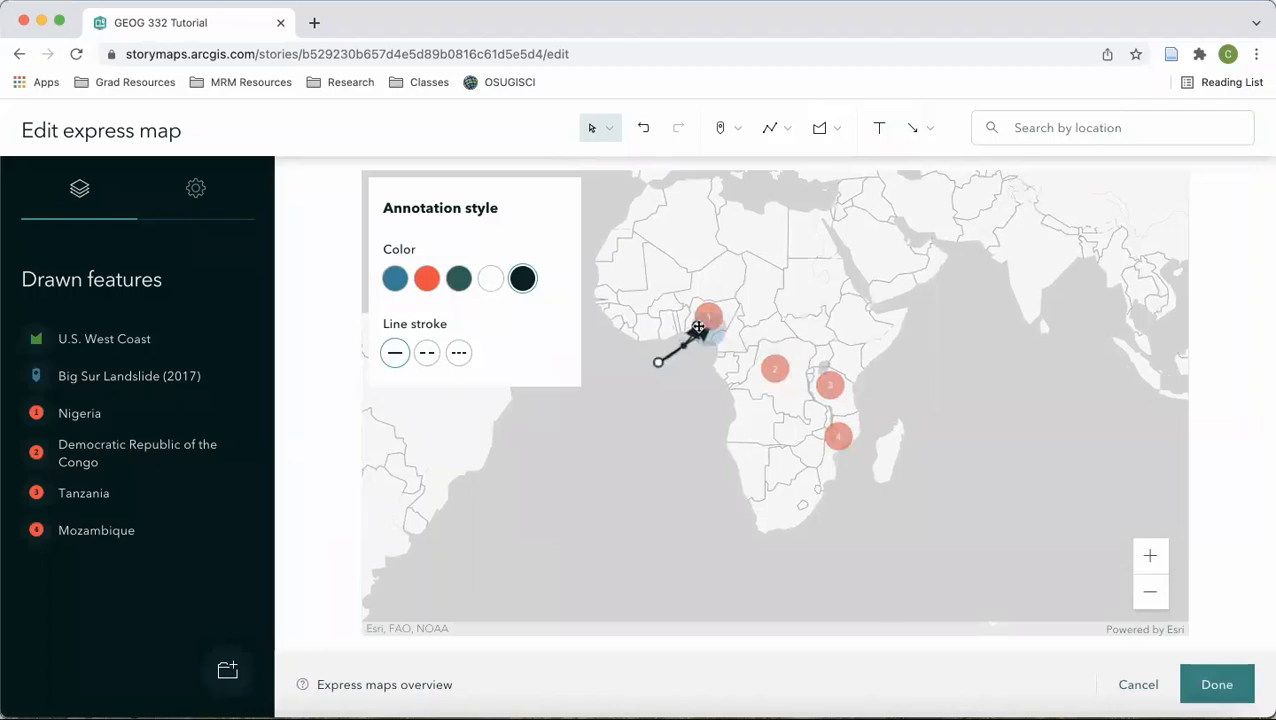
{"action": "left_click", "coordinate": [686, 424]}
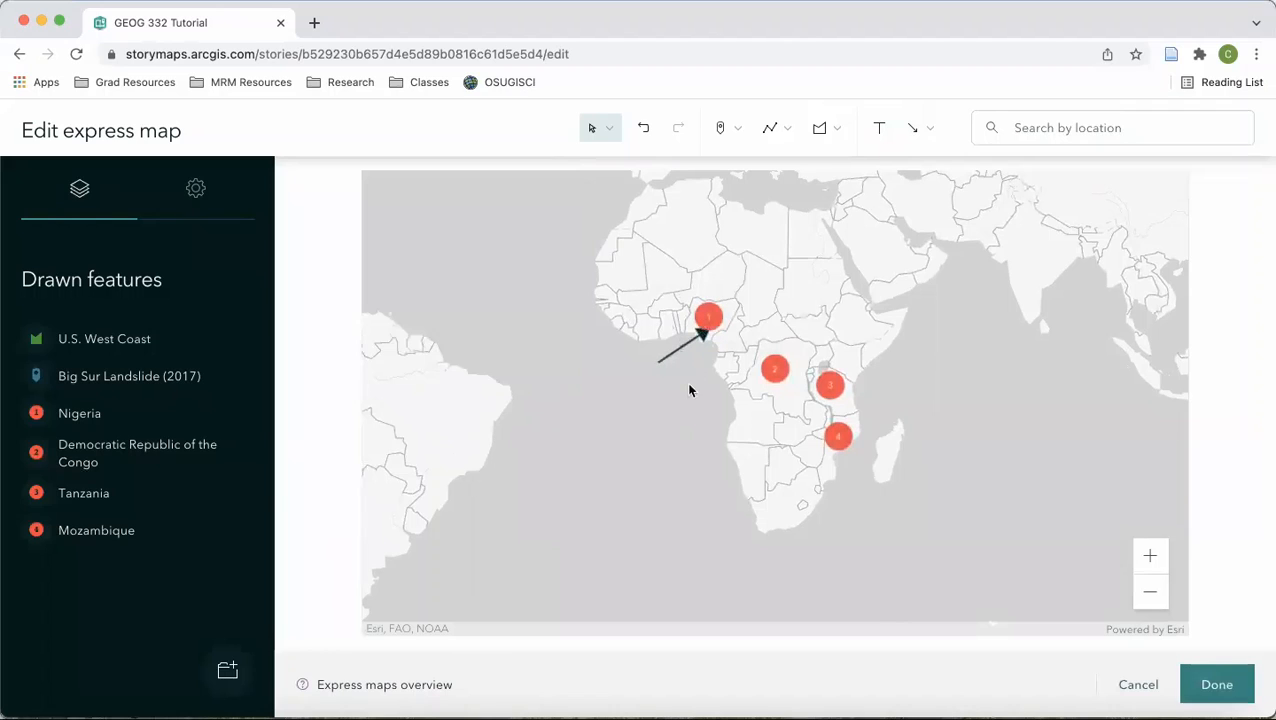
{"action": "scroll", "coordinate": [695, 359], "scroll_direction": "up", "scroll_amount": 1}
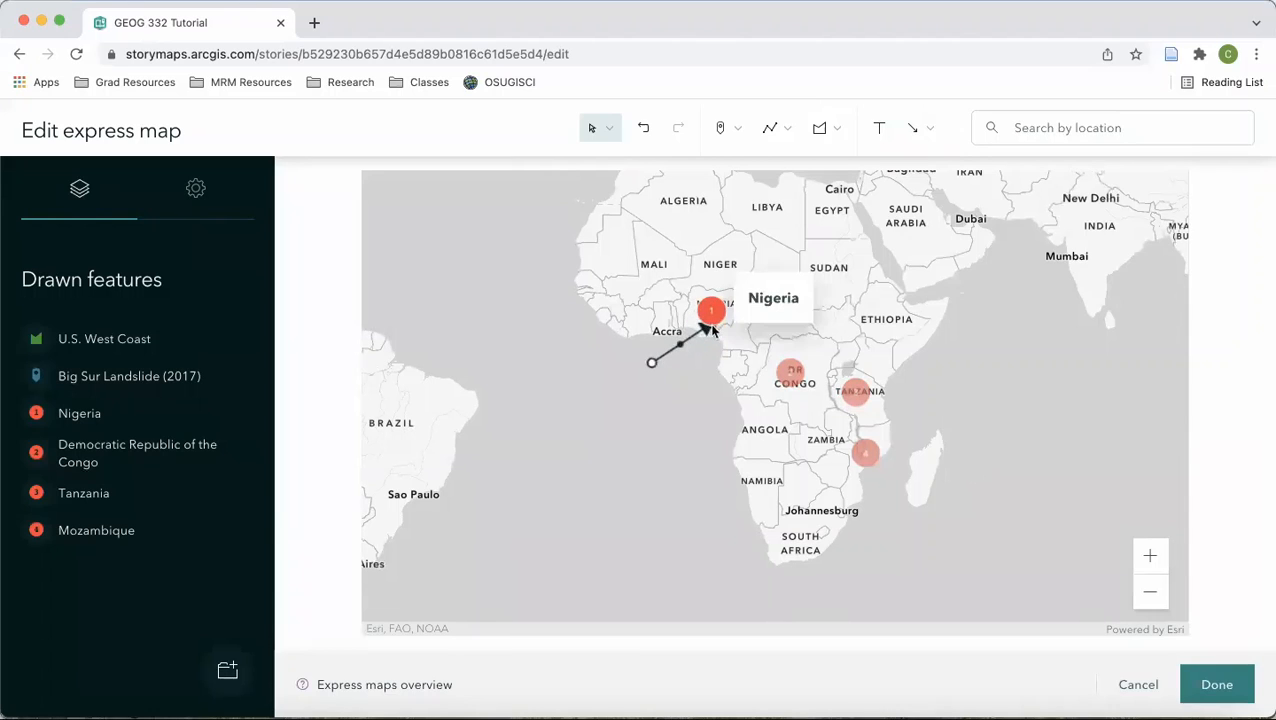
{"action": "left_click", "coordinate": [672, 390]}
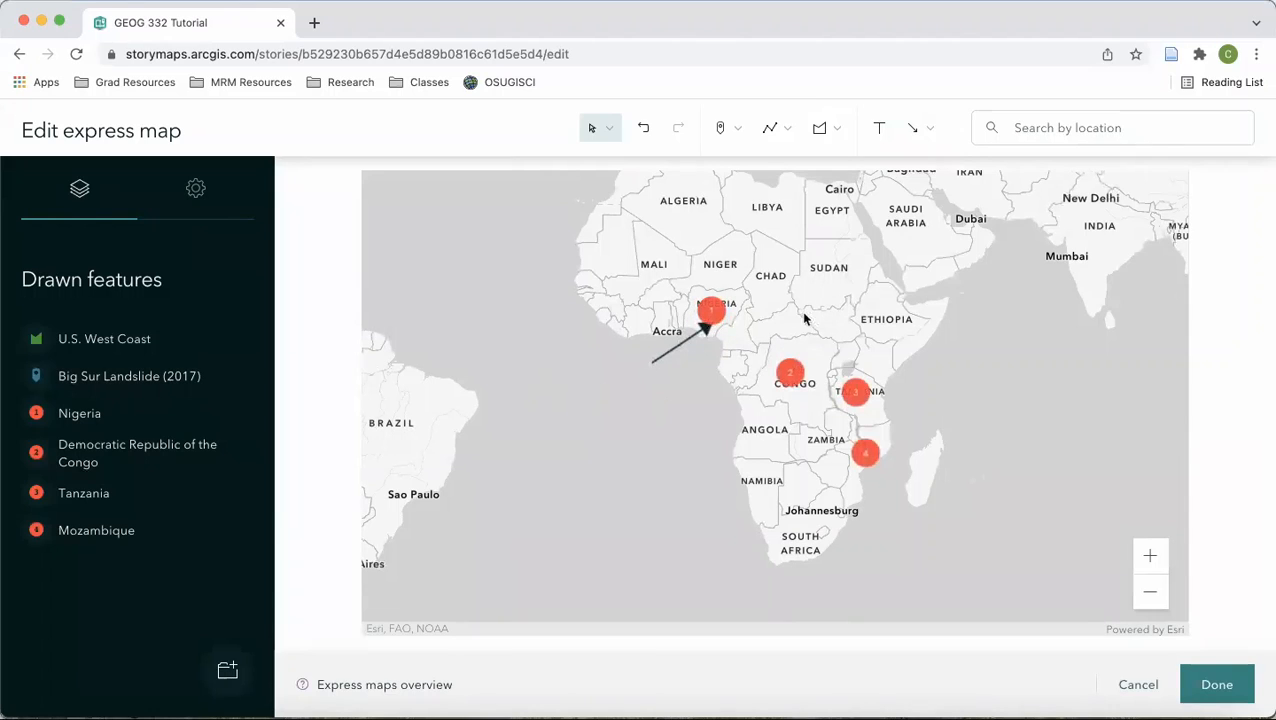
Add a text annotation reading 31.9% with dark text on a transparent background, and place it at the tail of the Nigeria arrow
{"action": "left_click", "coordinate": [880, 134]}
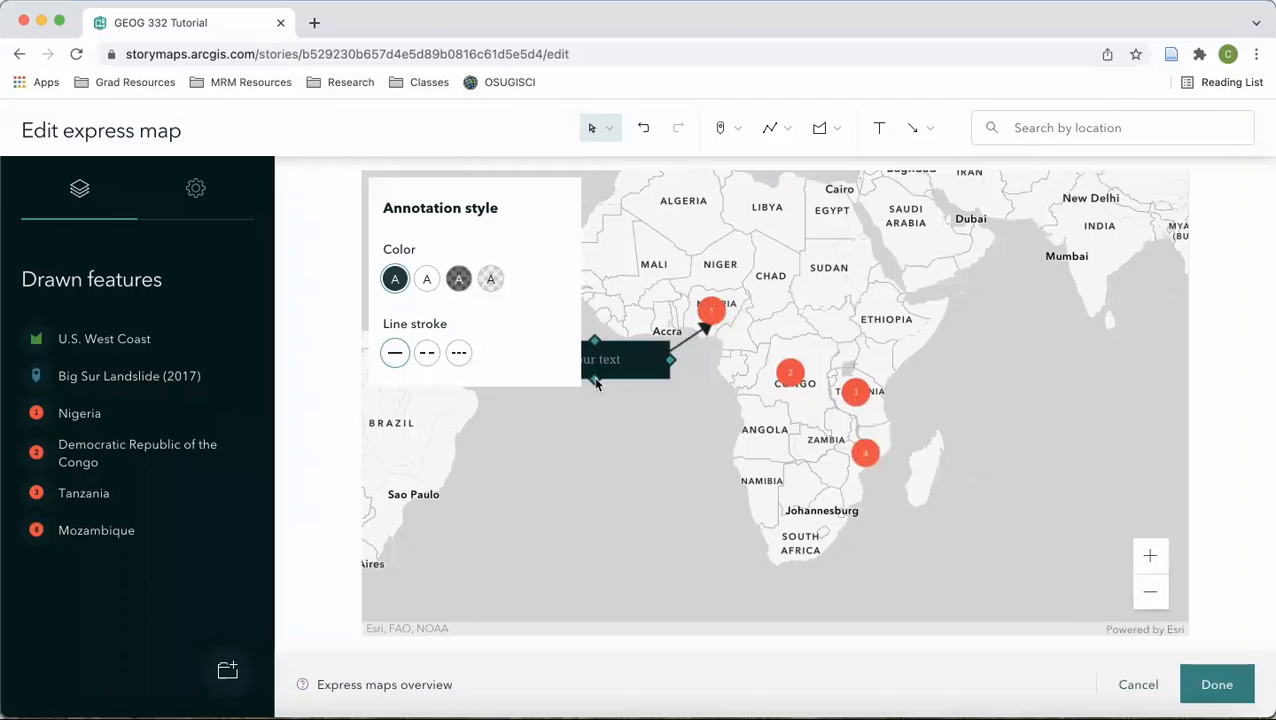
{"action": "type", "text": "31.9%"}
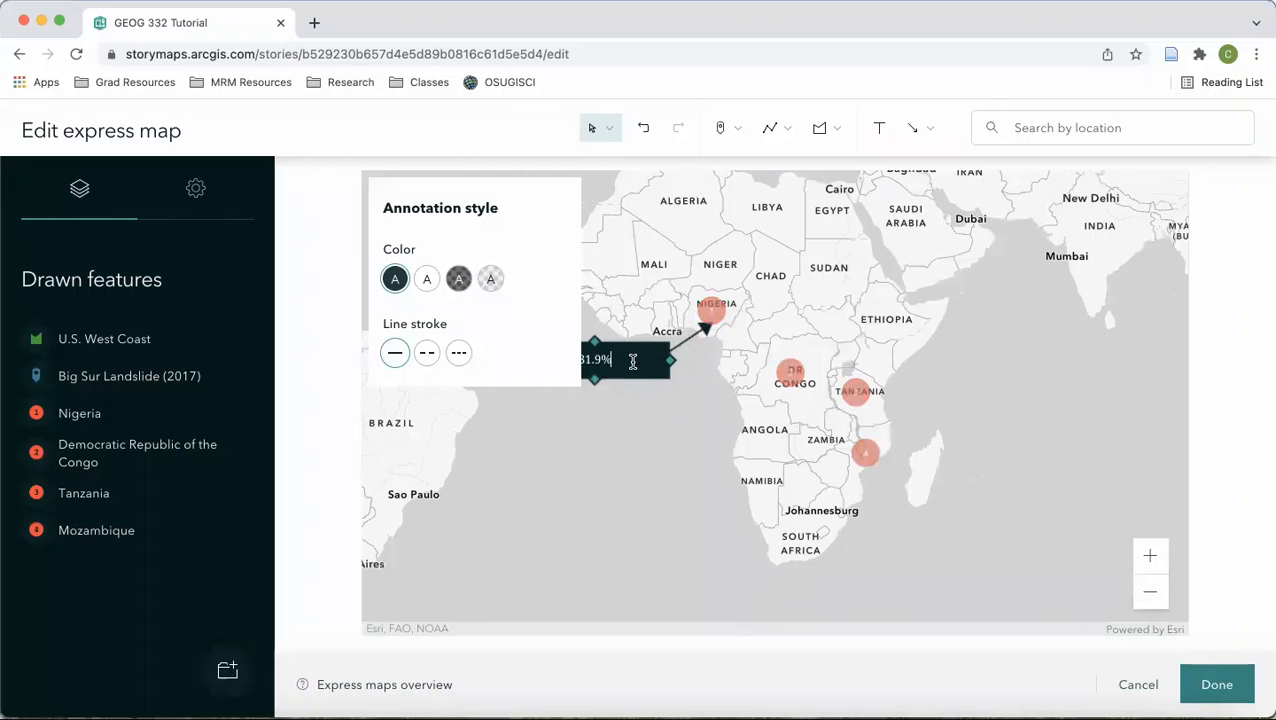
{"action": "left_click", "coordinate": [490, 281]}
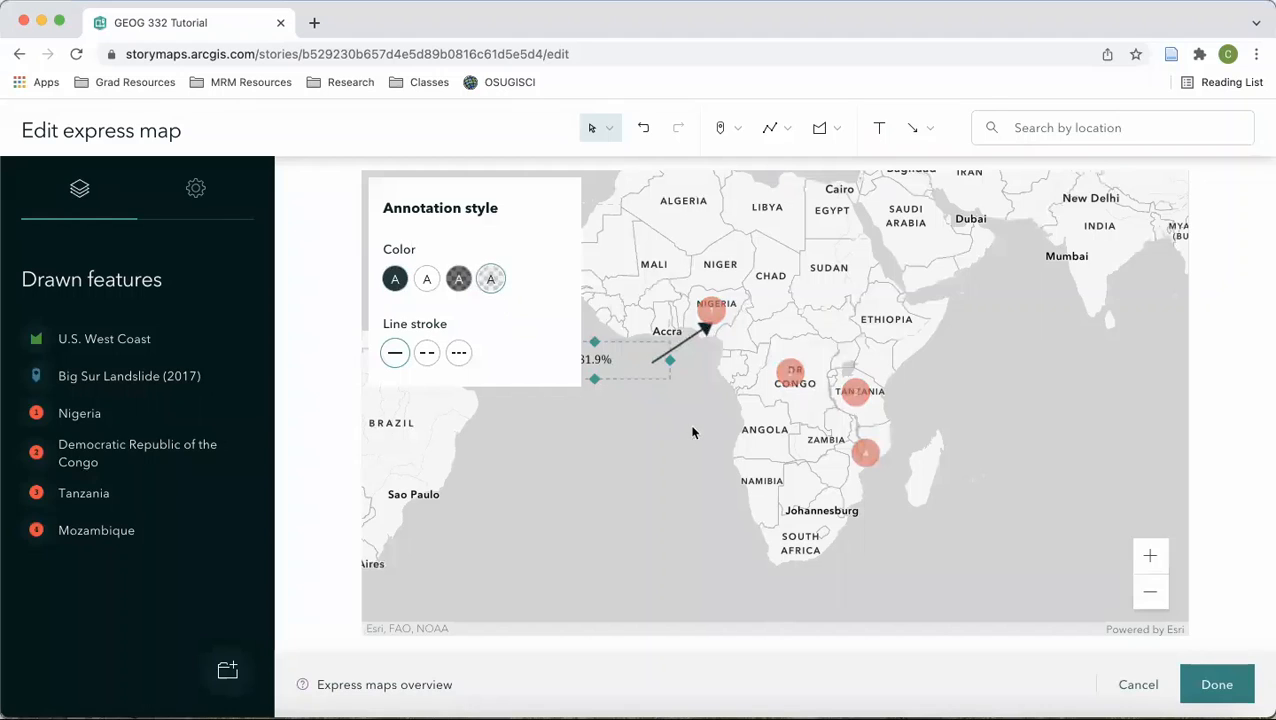
{"action": "left_click_drag", "start_coordinate": [603, 362], "coordinate": [638, 370]}
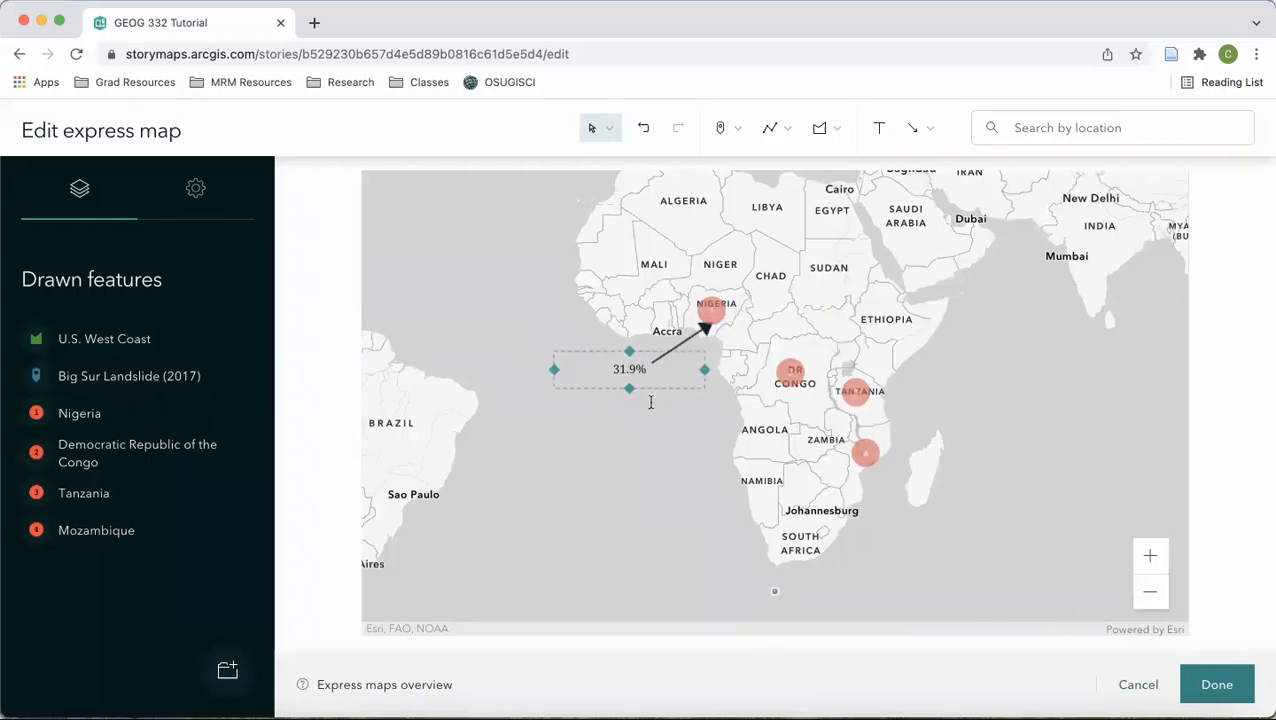
{"action": "left_click", "coordinate": [665, 430]}
{"action": "scroll", "coordinate": [672, 430], "scroll_direction": "down", "scroll_amount": 3}
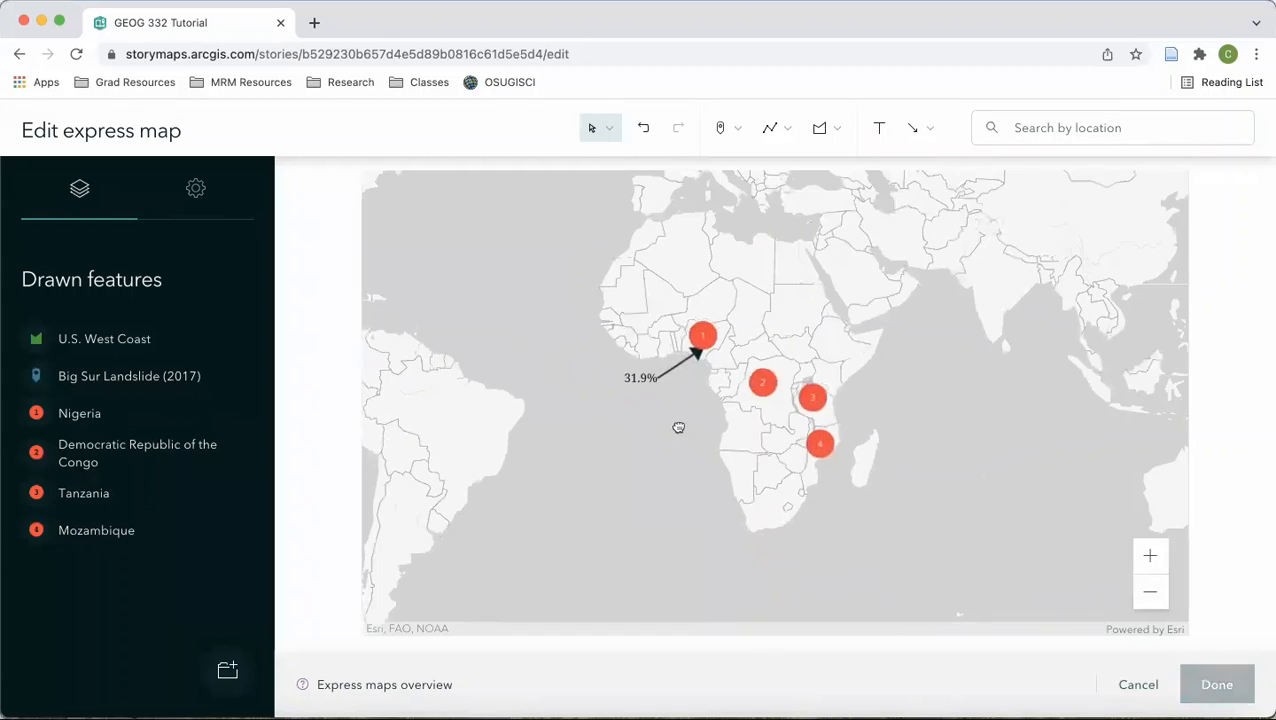
{"action": "scroll", "coordinate": [672, 440], "scroll_direction": "down", "scroll_amount": 3}
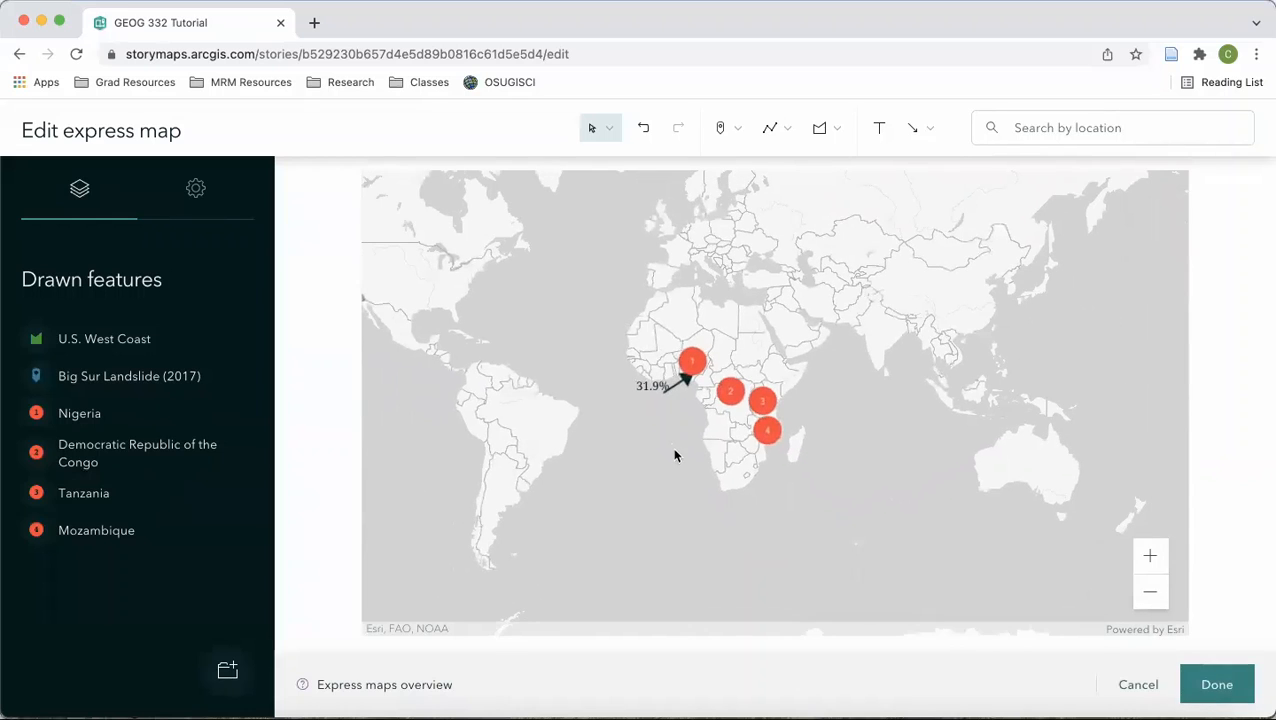
{"action": "scroll", "coordinate": [648, 490], "scroll_direction": "up", "scroll_amount": 2}
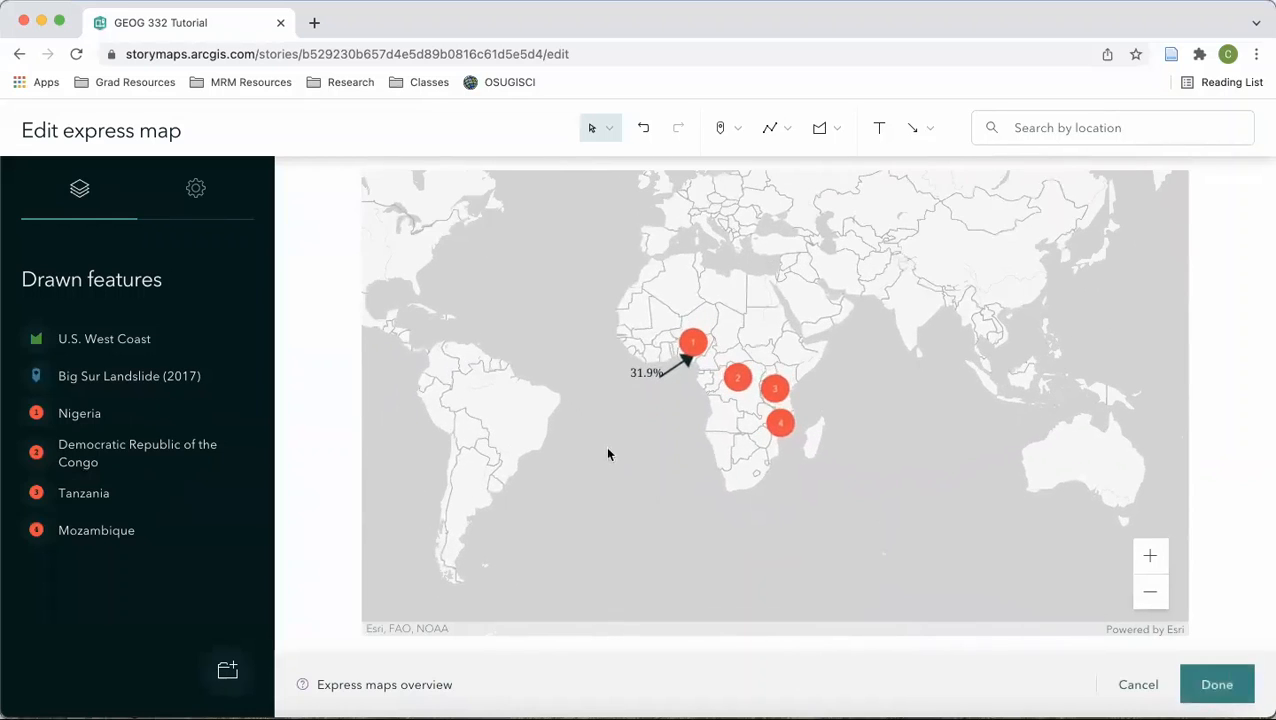
Move the 31.9% text annotation slightly south at the tail of the Nigeria arrow
{"action": "scroll", "coordinate": [606, 446], "scroll_direction": "up", "scroll_amount": 1}
{"action": "left_click_drag", "start_coordinate": [603, 431], "coordinate": [661, 427]}
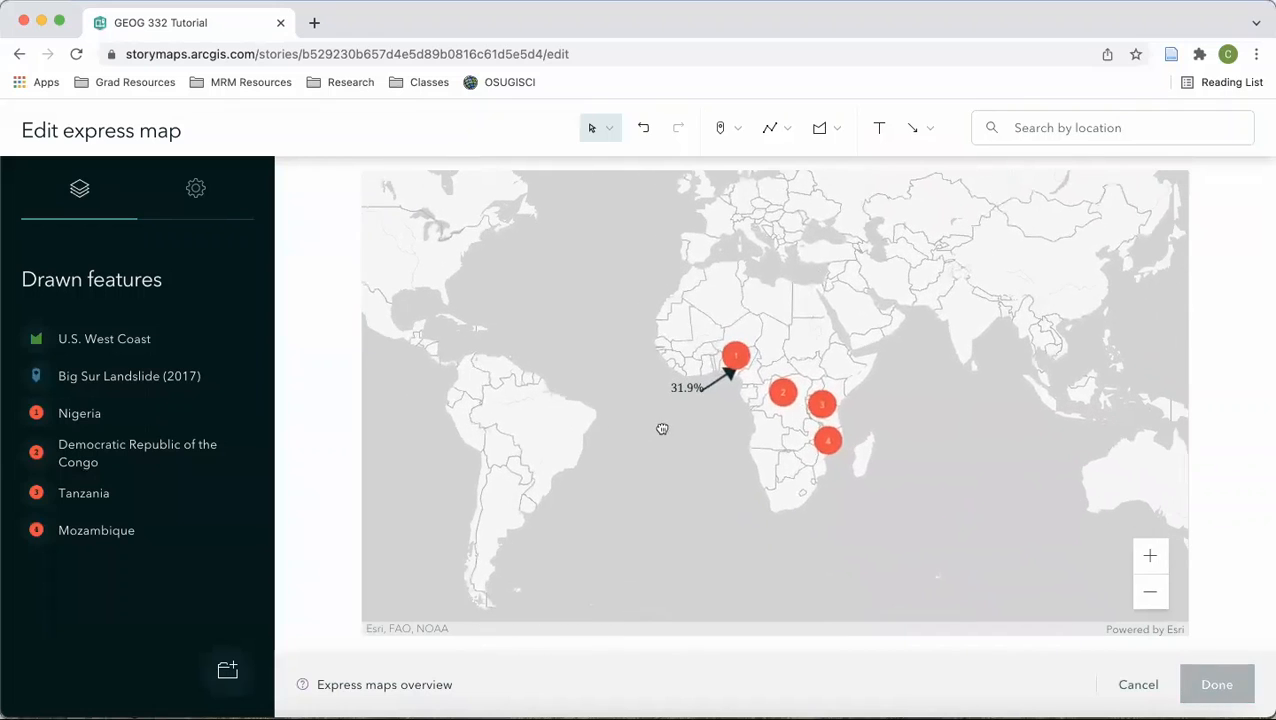
{"action": "scroll", "coordinate": [678, 407], "scroll_direction": "down", "scroll_amount": 1}
{"action": "left_click", "coordinate": [681, 408]}
{"action": "scroll", "coordinate": [681, 408], "scroll_direction": "down", "scroll_amount": 1}
{"action": "left_click", "coordinate": [707, 470]}
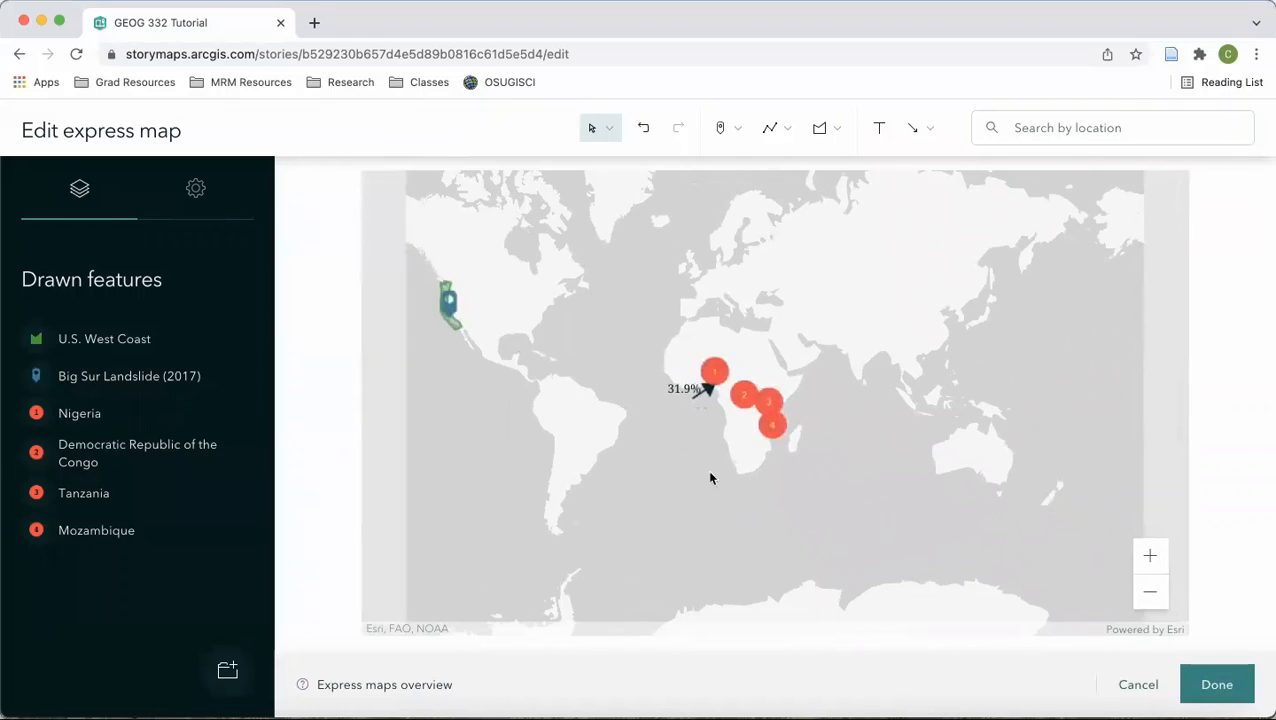
{"action": "scroll", "coordinate": [707, 470], "scroll_direction": "up", "scroll_amount": 1}
{"action": "scroll", "coordinate": [649, 404], "scroll_direction": "up", "scroll_amount": 2}
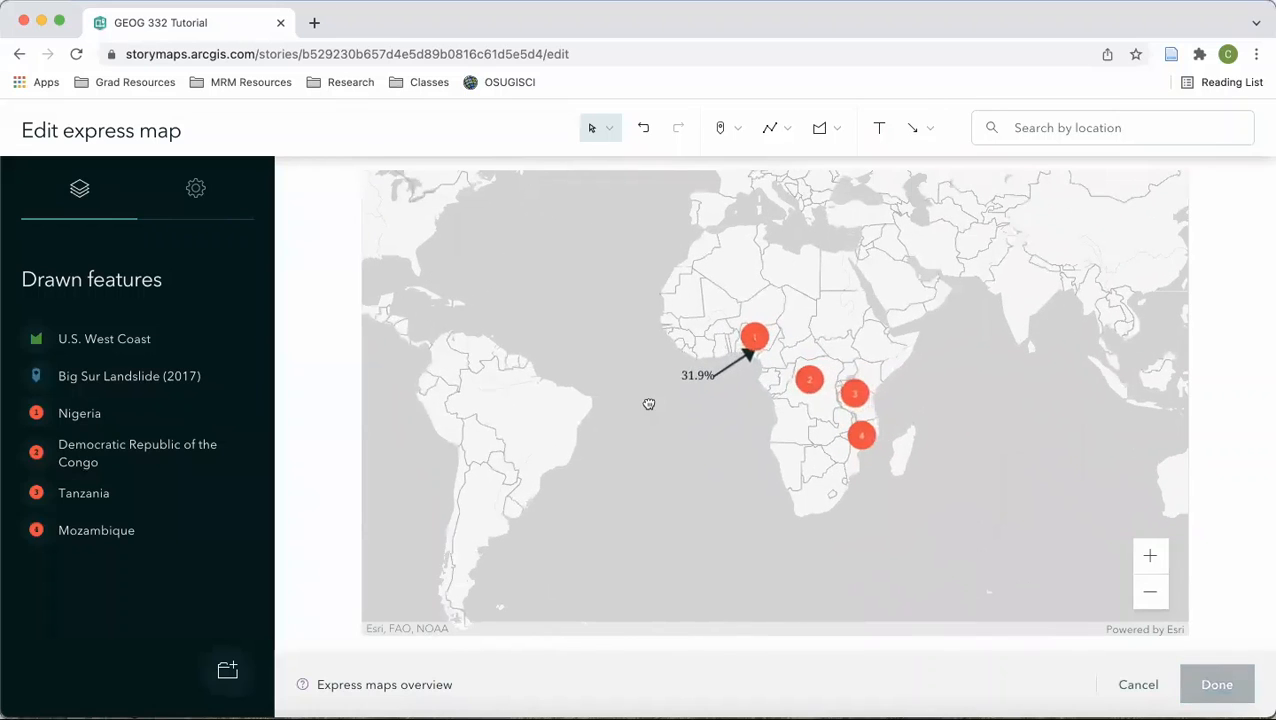
{"action": "left_click", "coordinate": [696, 373]}
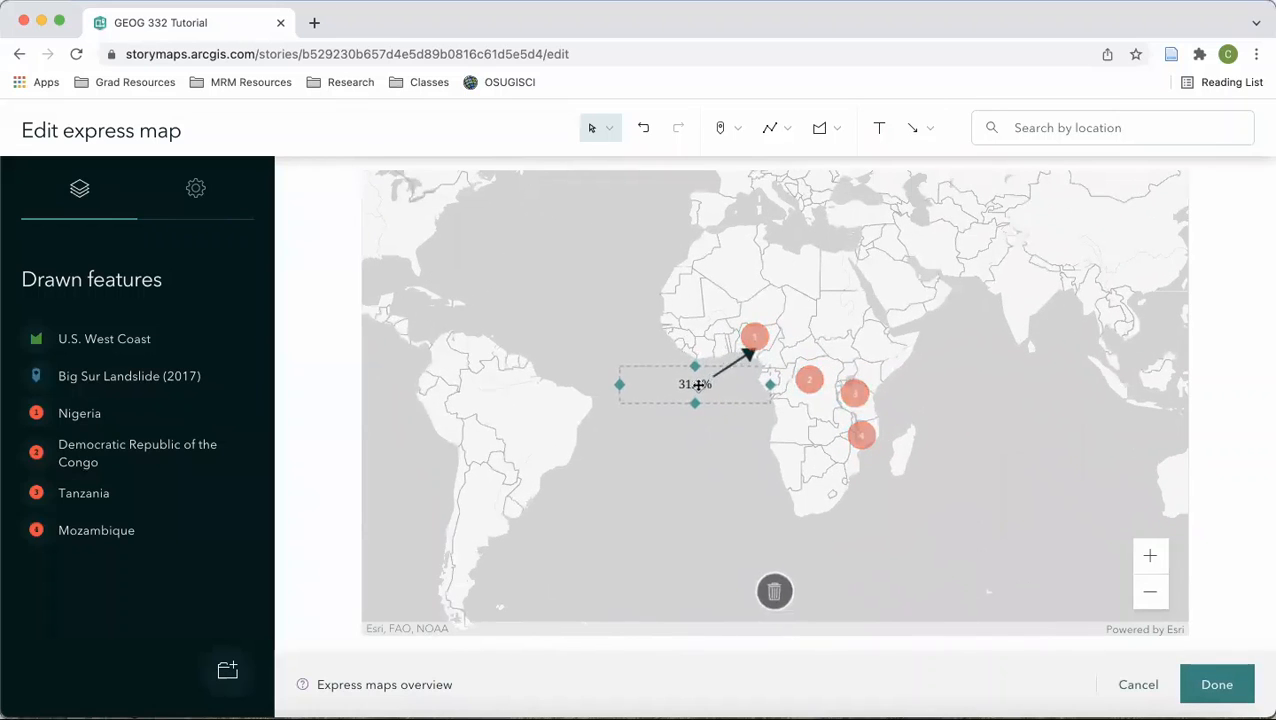
{"action": "left_click", "coordinate": [661, 509]}
Frame the map to show both the U.S. West Coast and Africa, turn off map navigation, and finish editing the express map
{"action": "scroll", "coordinate": [664, 508], "scroll_direction": "down", "scroll_amount": 1}
{"action": "left_click_drag", "start_coordinate": [666, 507], "coordinate": [773, 524]}
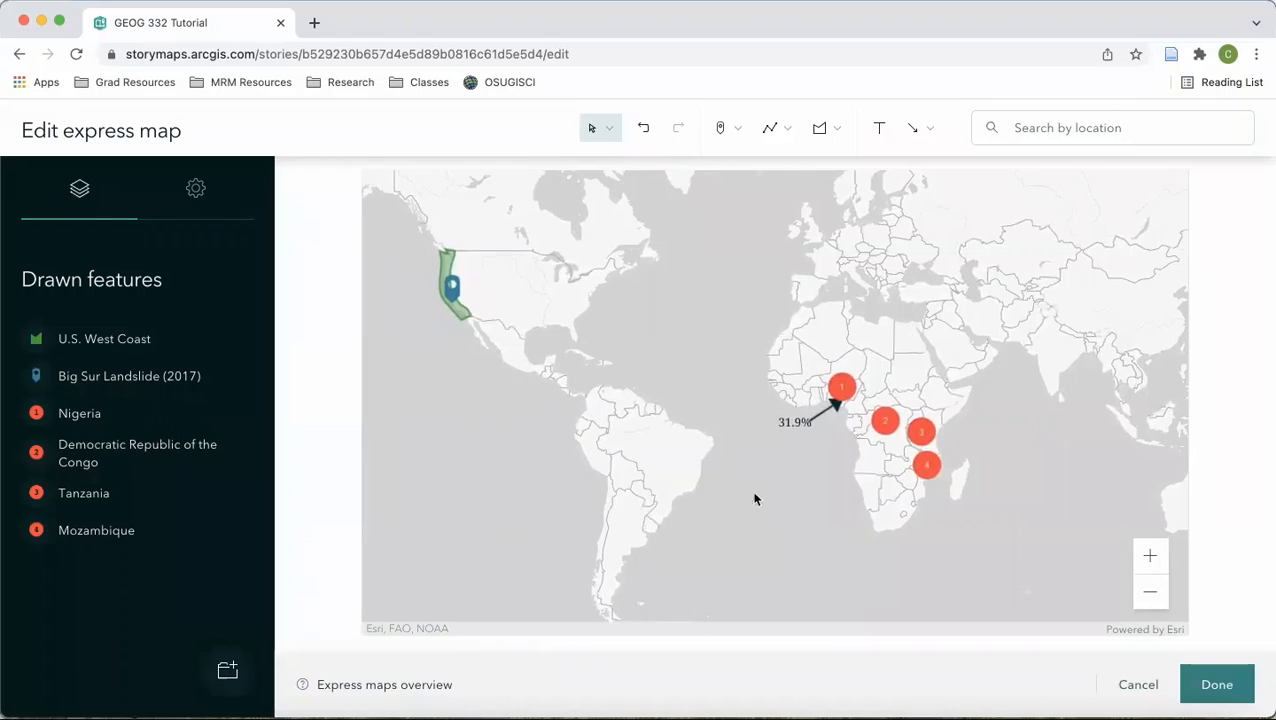
{"action": "left_click_drag", "start_coordinate": [755, 498], "coordinate": [748, 482]}
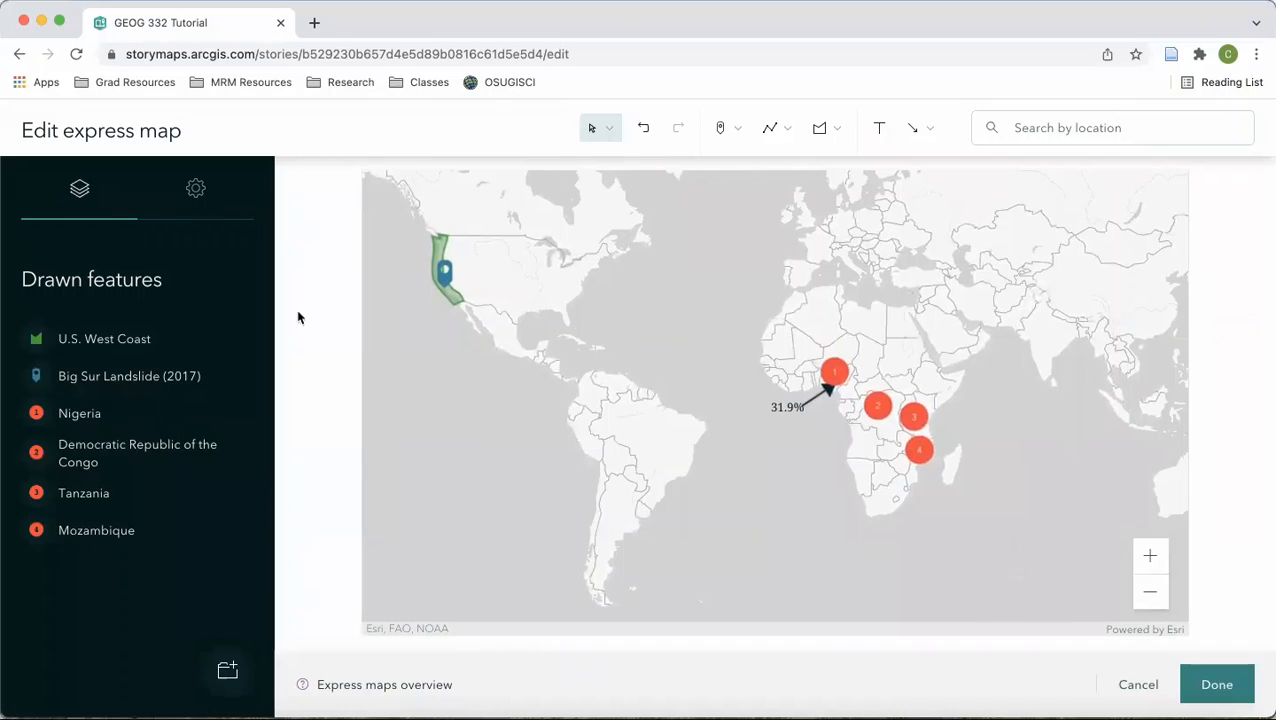
{"action": "left_click", "coordinate": [205, 192]}
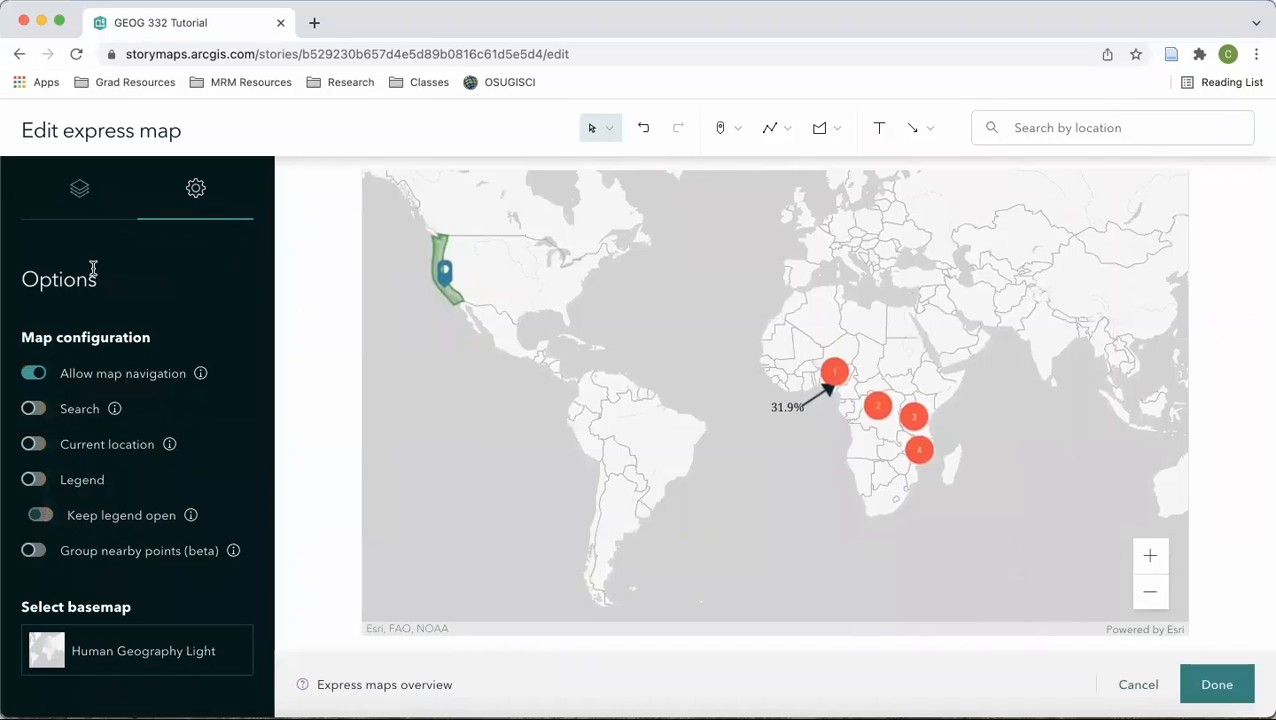
{"action": "left_click", "coordinate": [36, 373]}
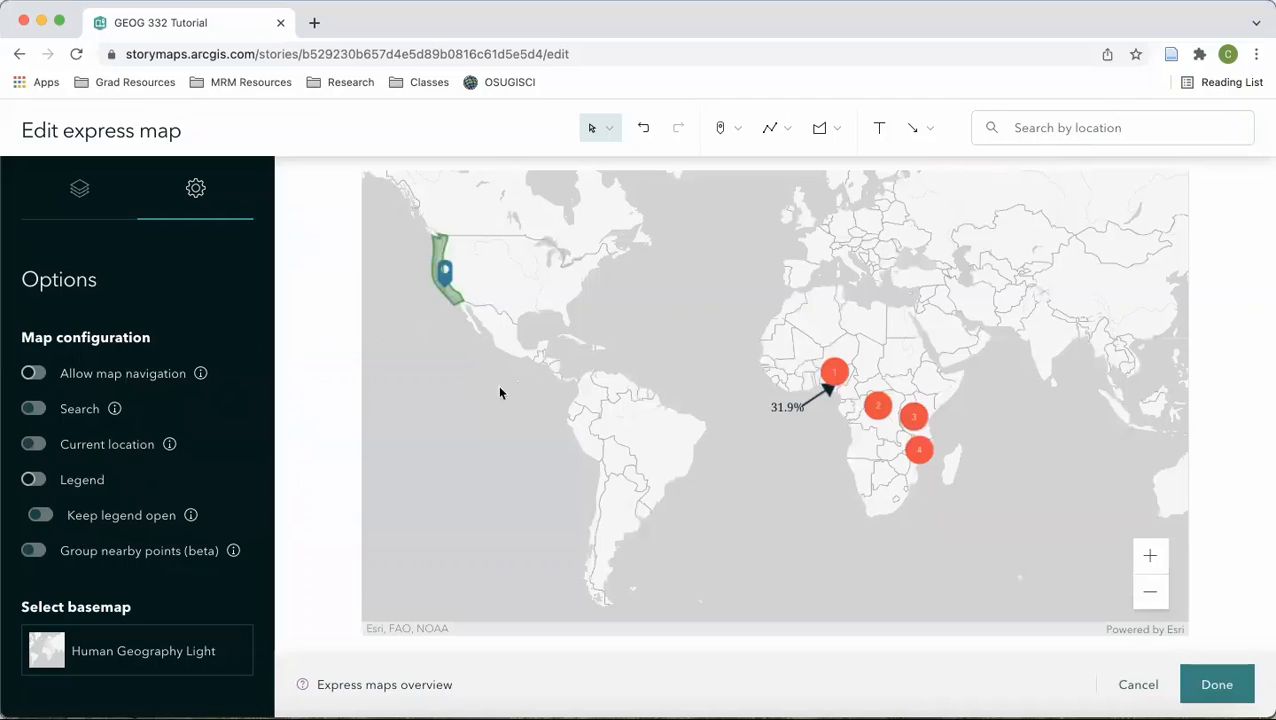
{"action": "left_click_drag", "start_coordinate": [598, 370], "coordinate": [626, 367]}
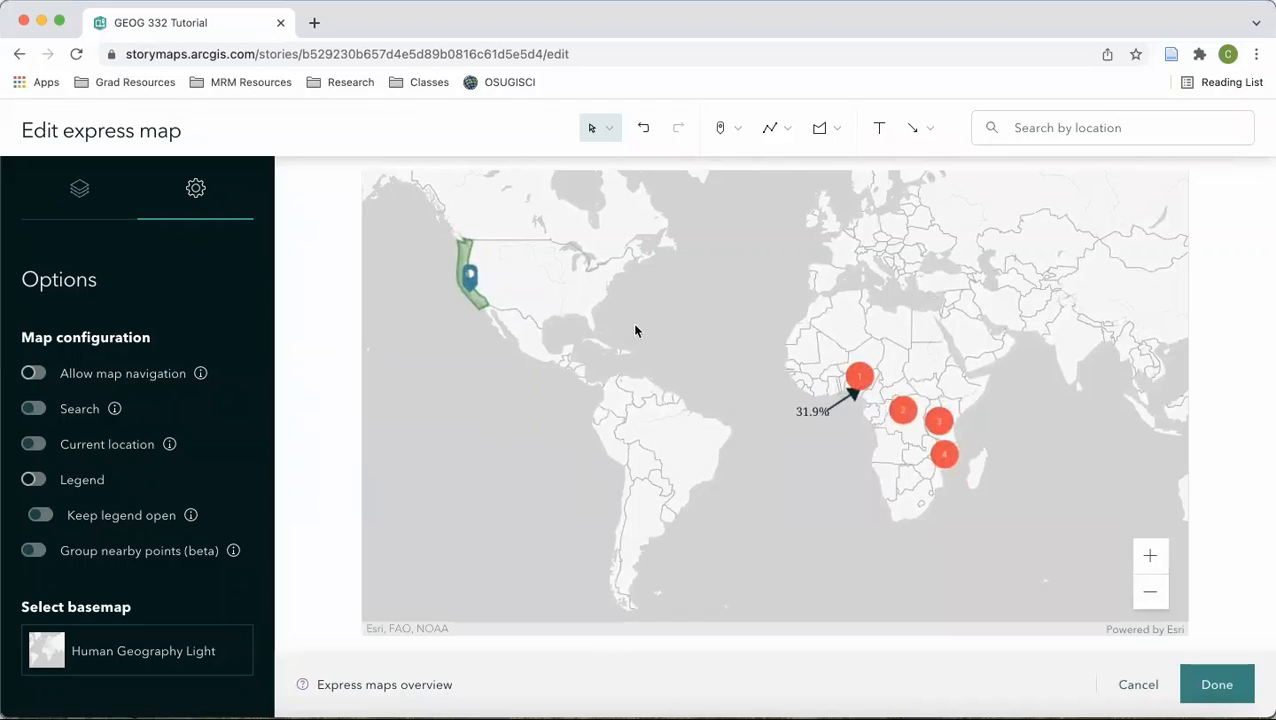
{"action": "mouse_move", "coordinate": [470, 279]}
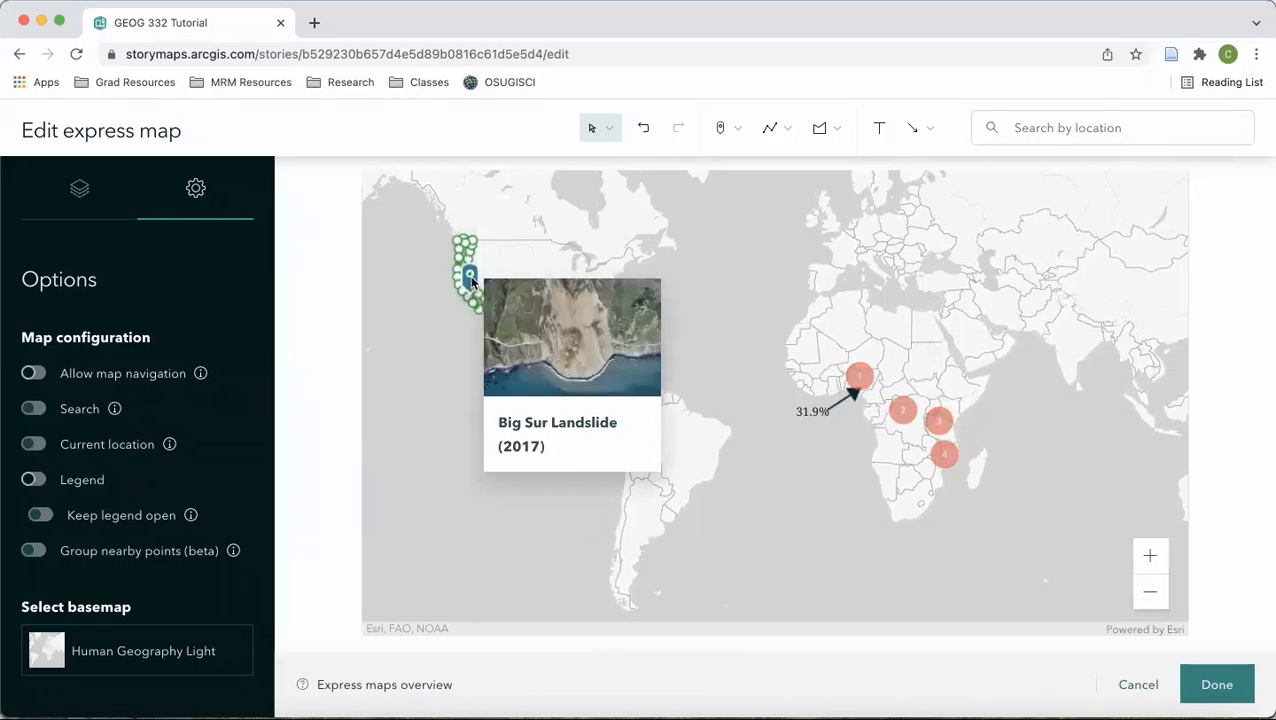
{"action": "left_click", "coordinate": [1216, 685]}
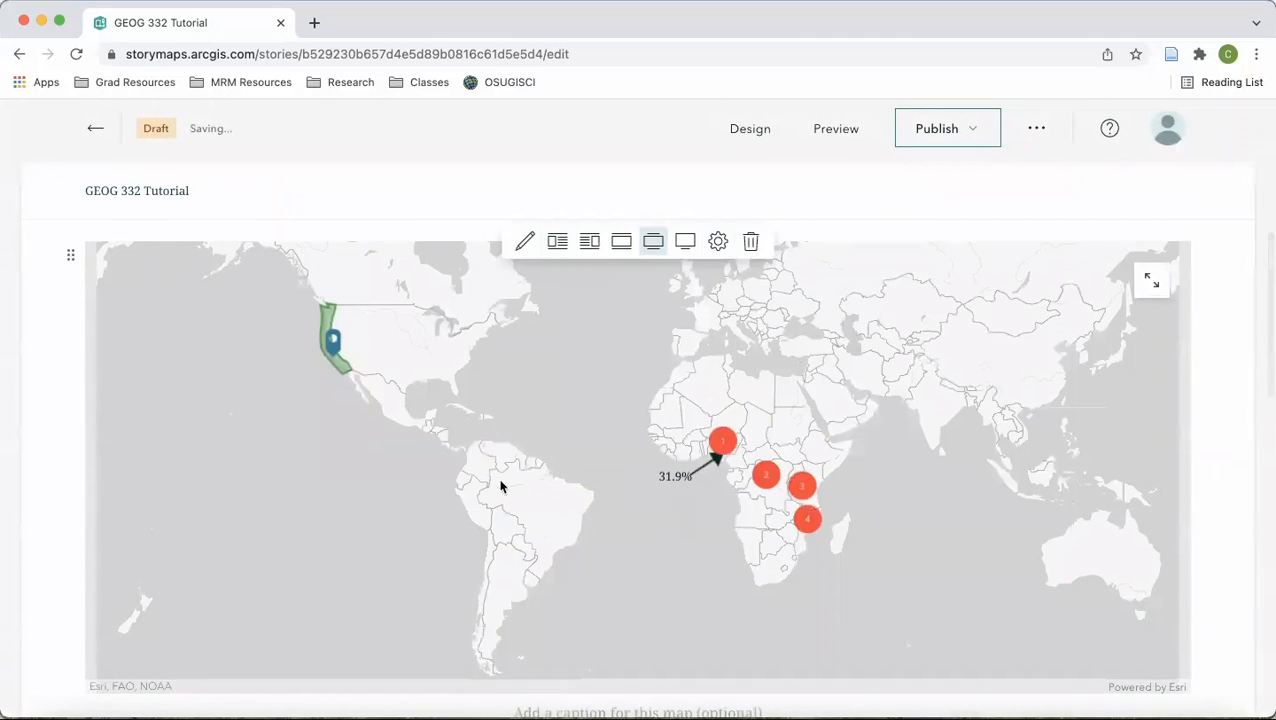
Try the map block floated to the right and at full width, ending back on the large layout
{"action": "left_click", "coordinate": [591, 252]}
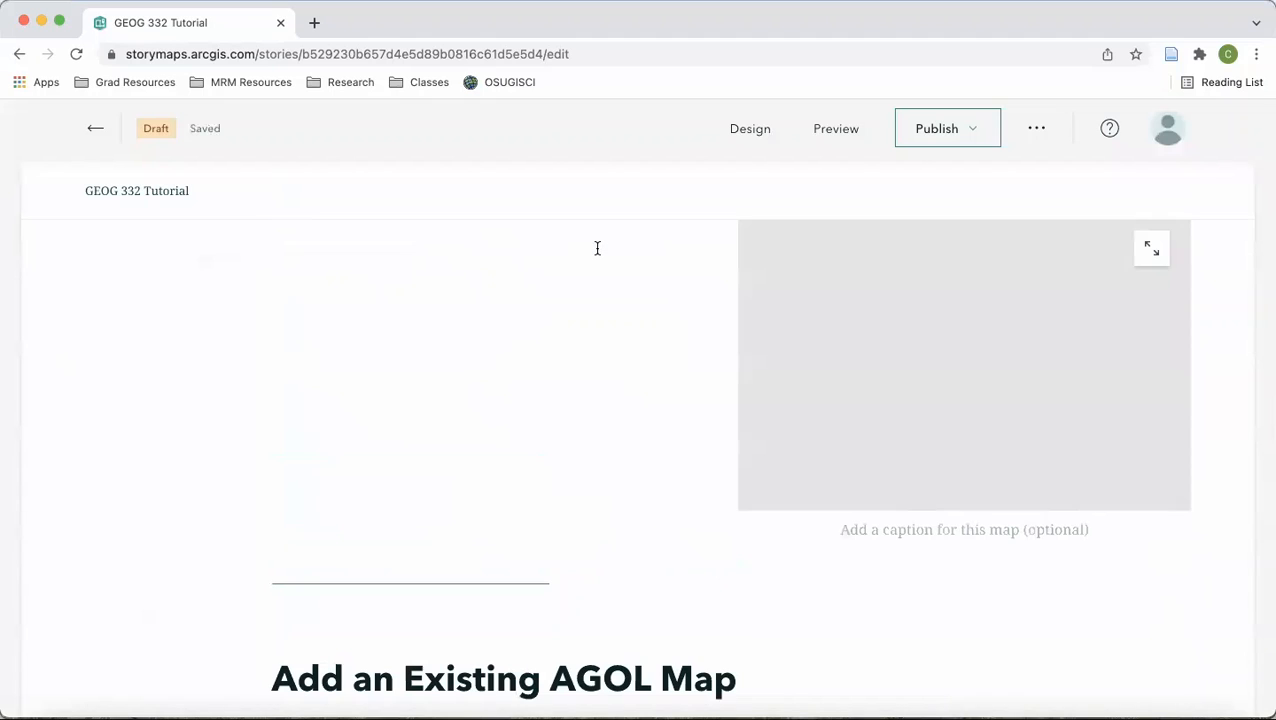
{"action": "mouse_move", "coordinate": [780, 320]}
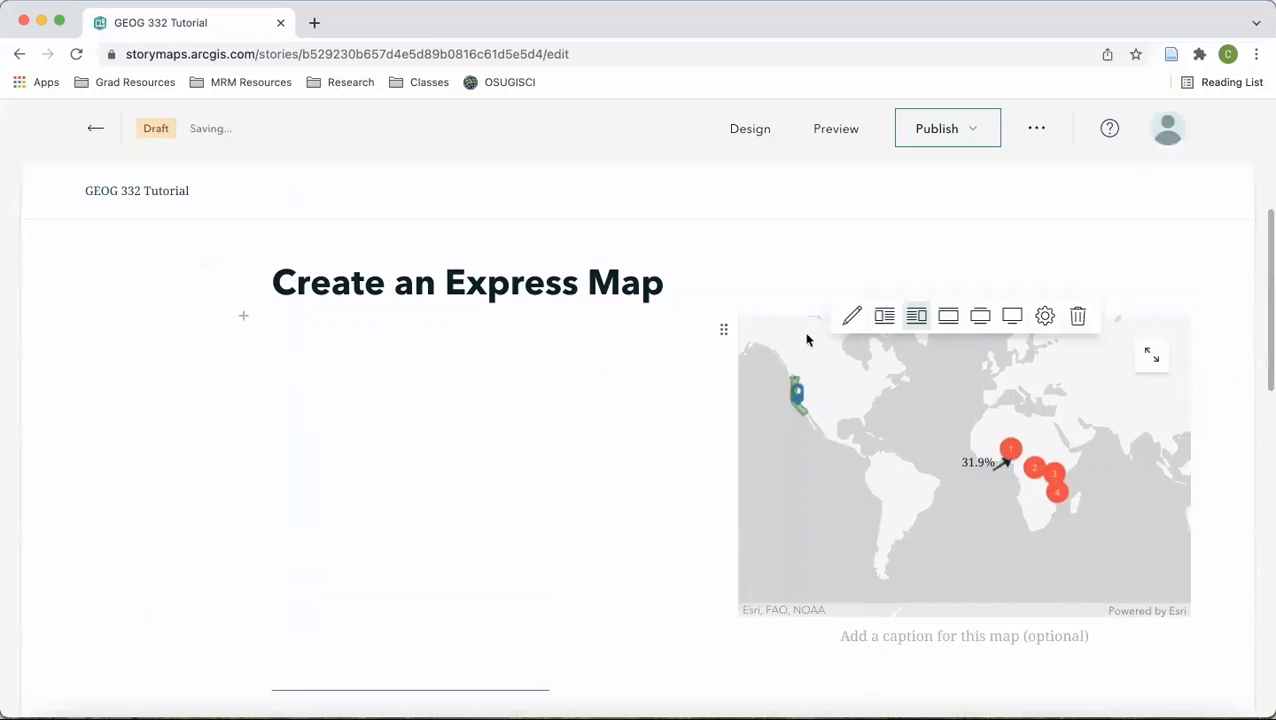
{"action": "left_click", "coordinate": [980, 316]}
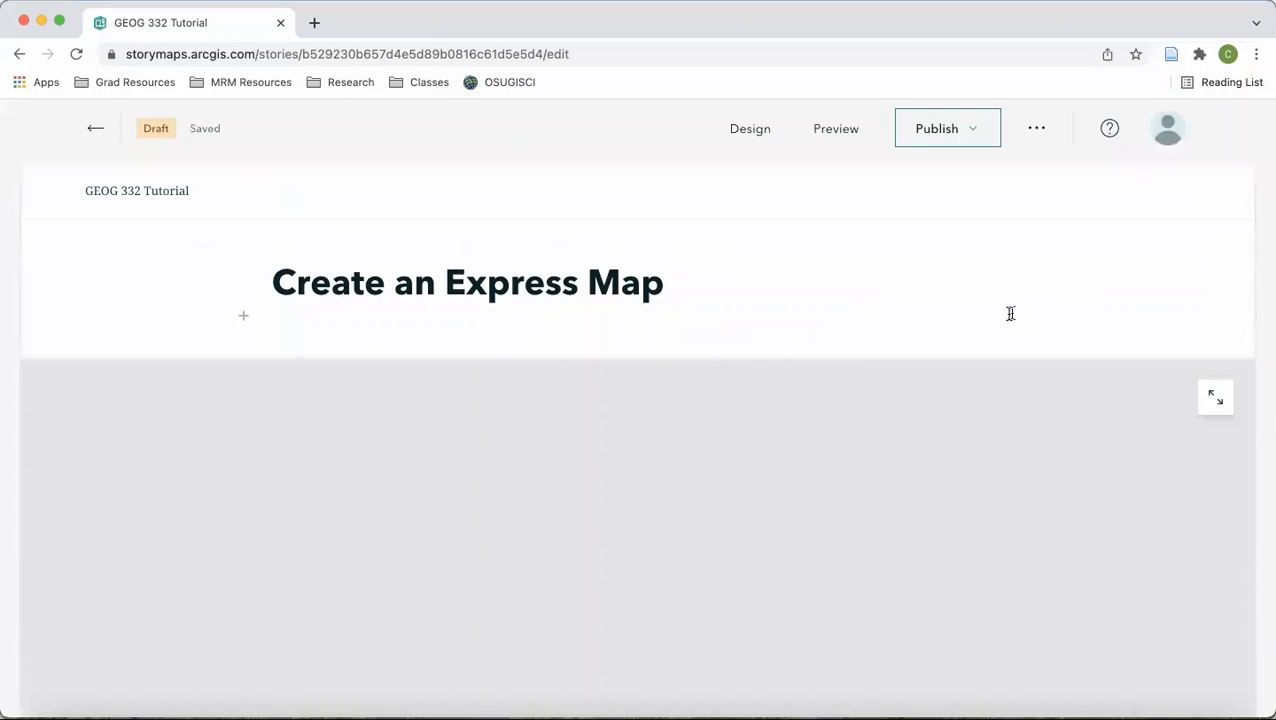
{"action": "left_click", "coordinate": [652, 362]}
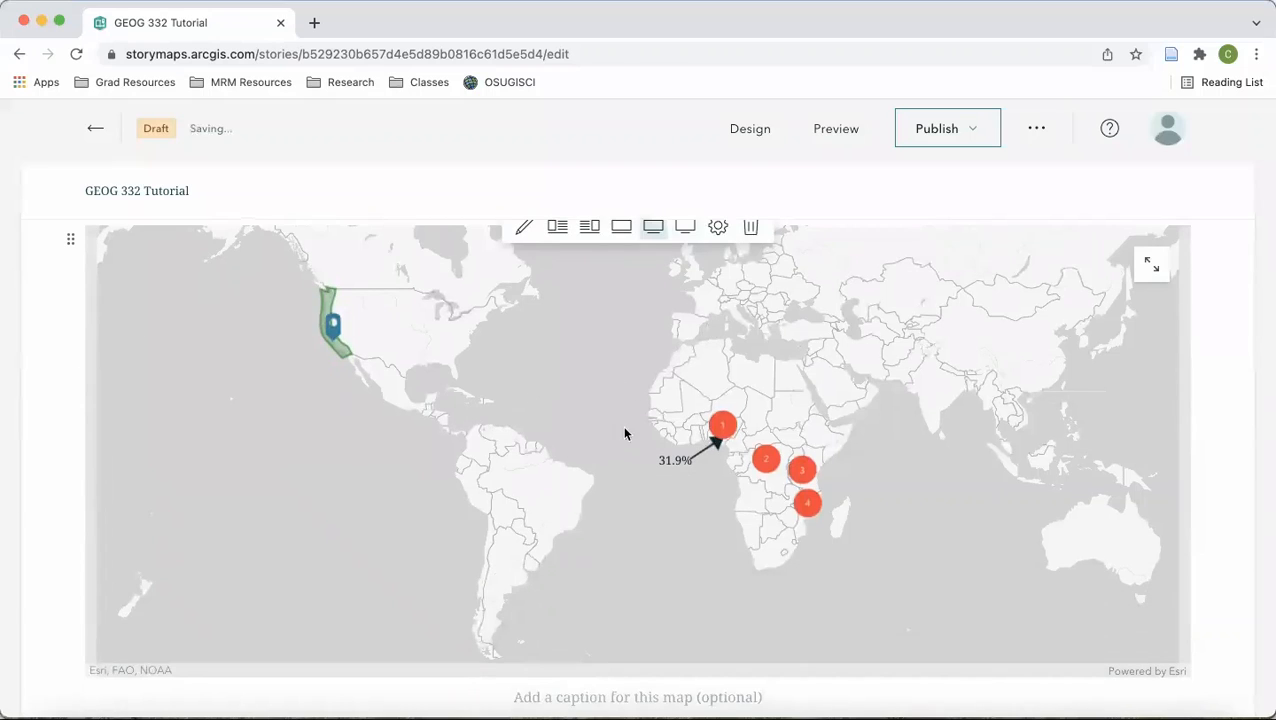
Examine the West Coast landslide point and the numbered African points on the map embedded in the story
{"action": "scroll", "coordinate": [341, 378], "scroll_direction": "up", "scroll_amount": 3}
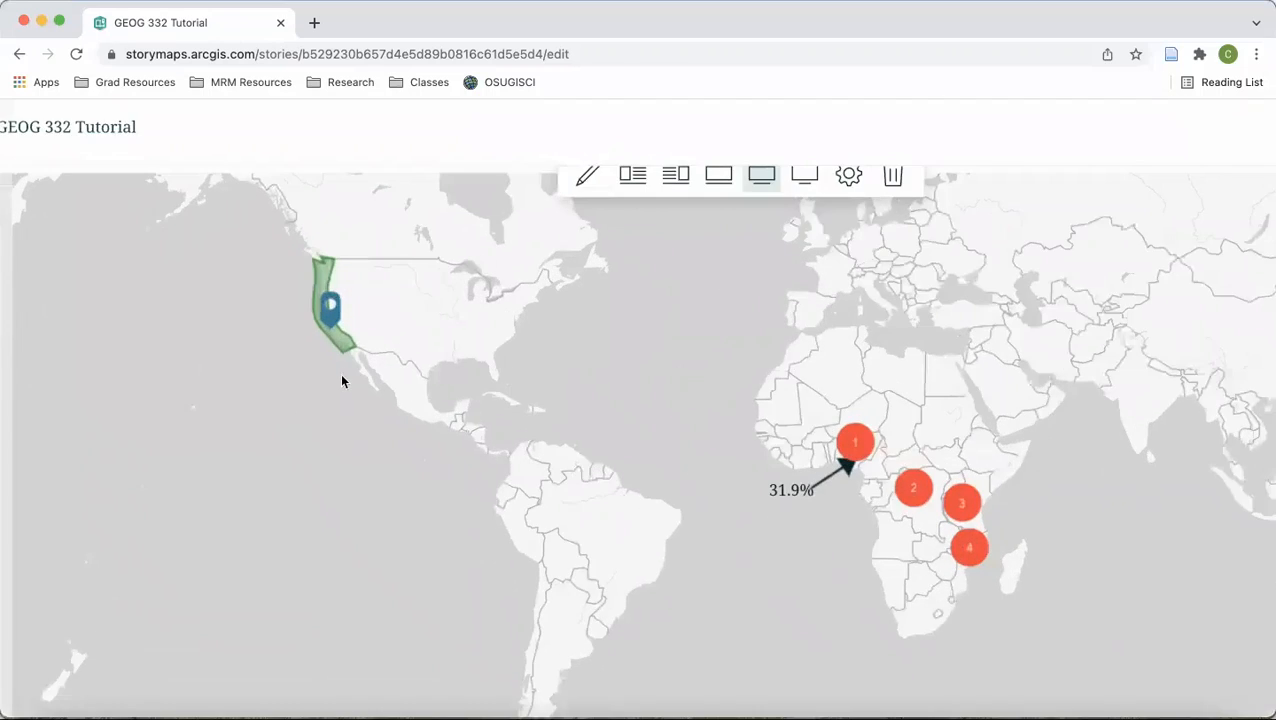
{"action": "scroll", "coordinate": [341, 381], "scroll_direction": "down", "scroll_amount": 3}
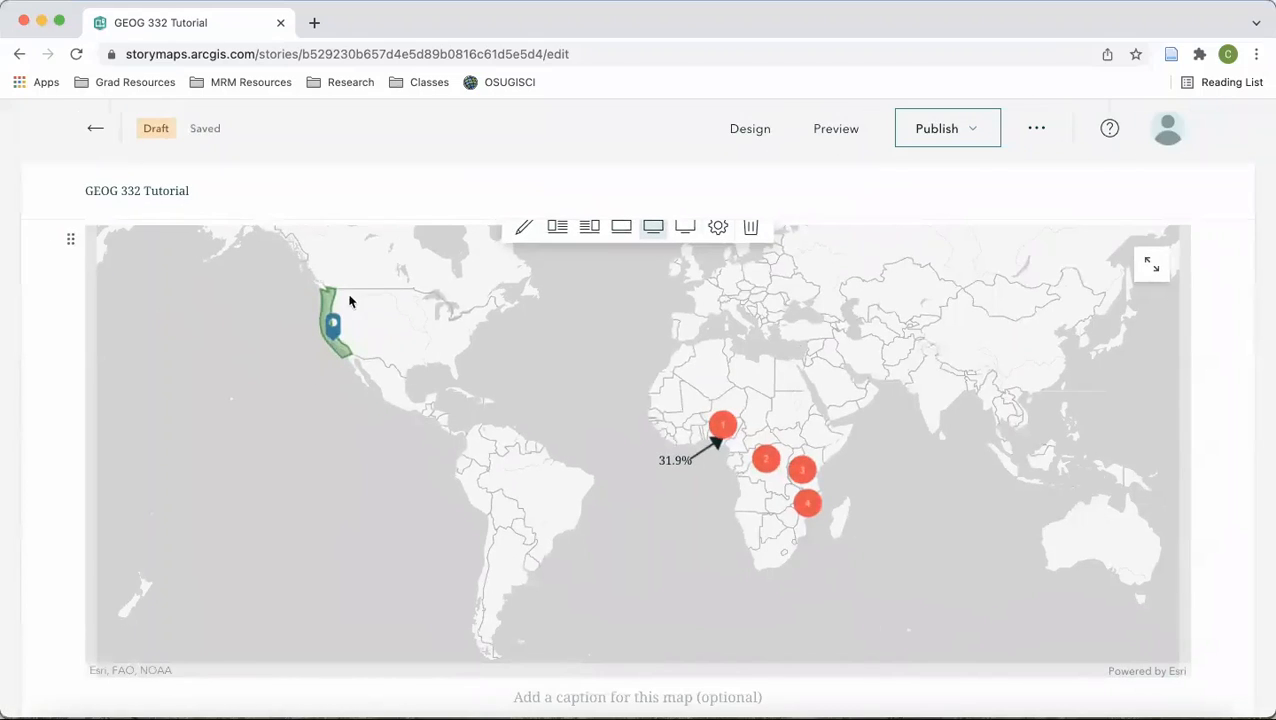
{"action": "left_click", "coordinate": [334, 328]}
{"action": "mouse_move", "coordinate": [334, 337]}
{"action": "mouse_move", "coordinate": [736, 425]}
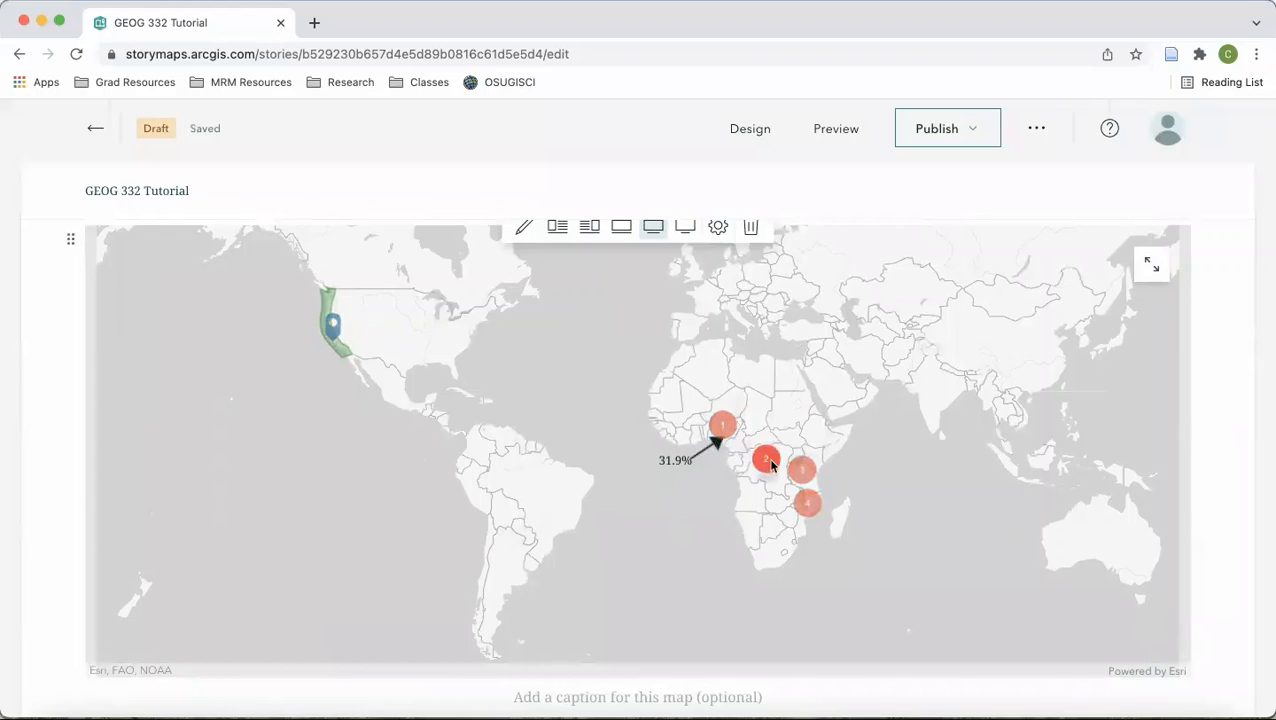
{"action": "mouse_move", "coordinate": [823, 472]}
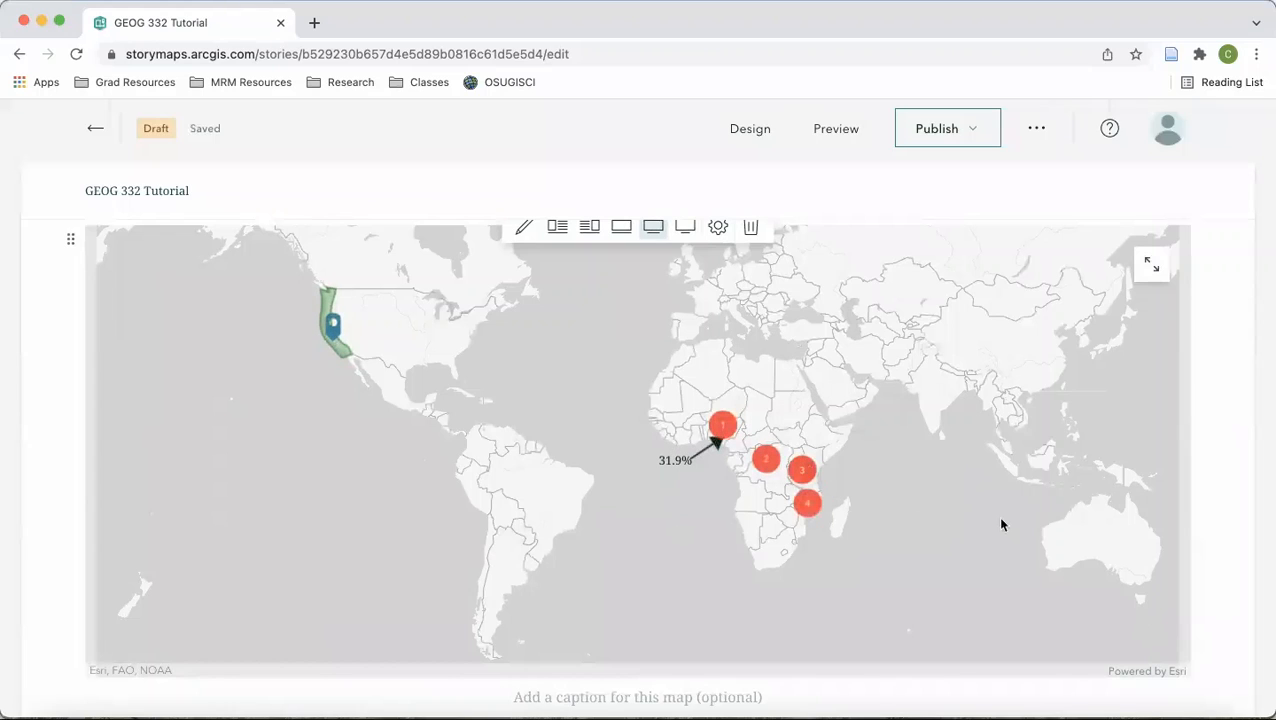